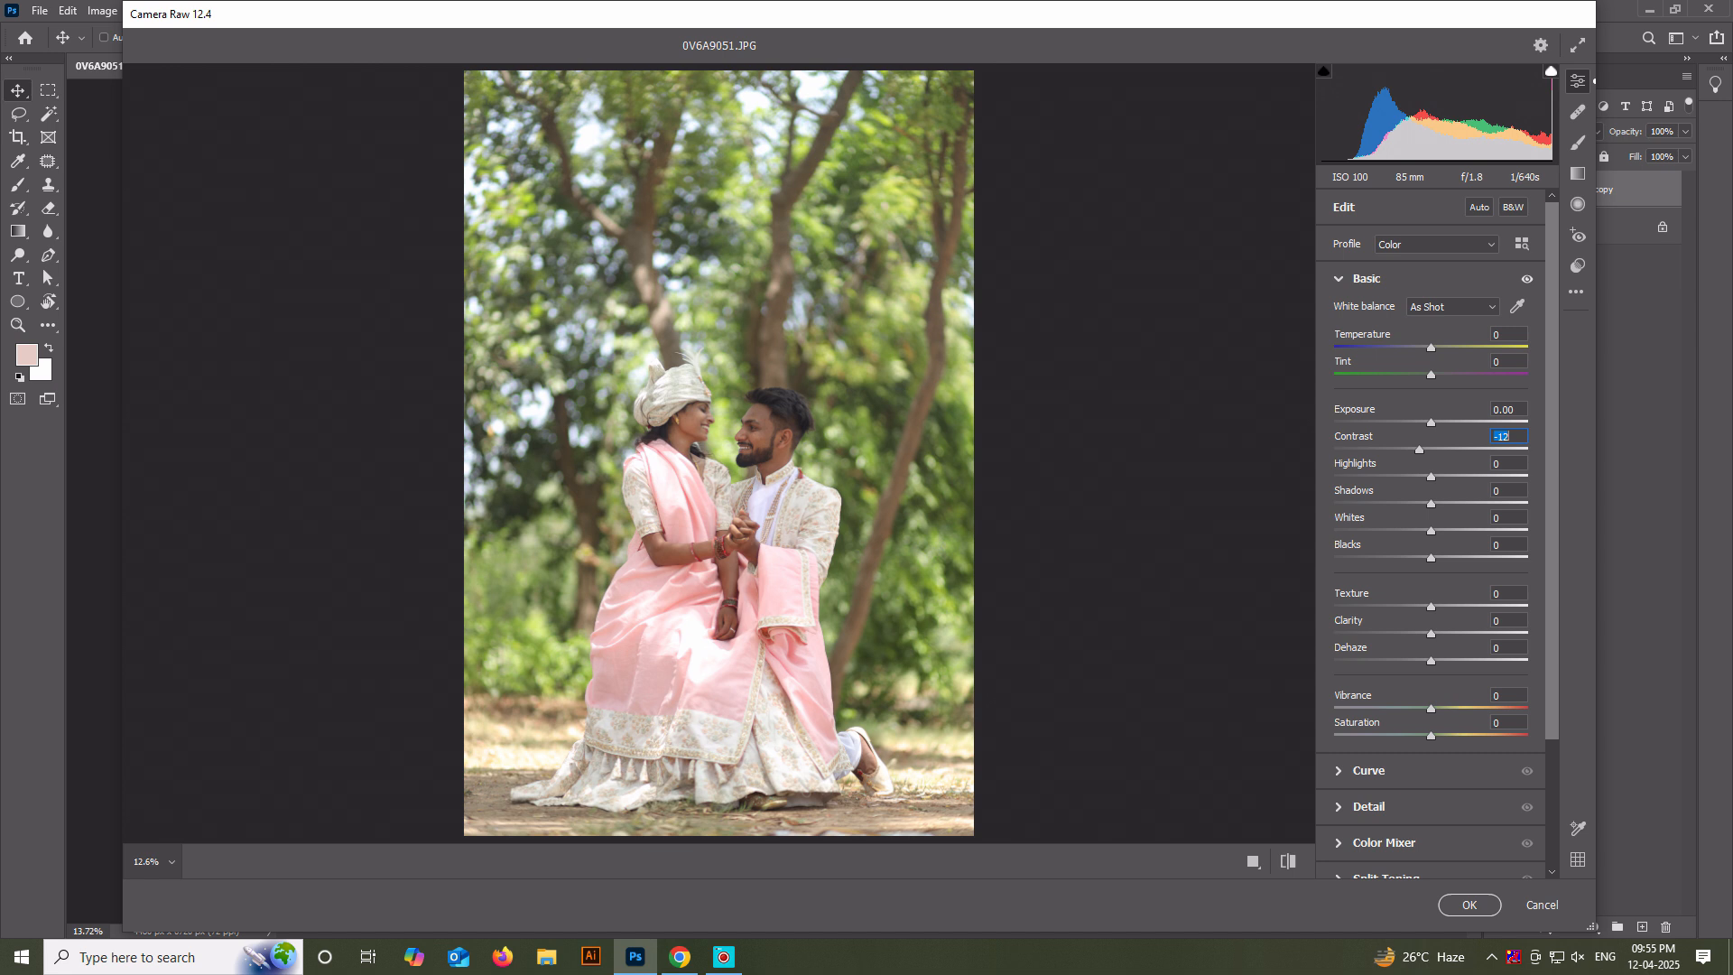
Adjust the photo's tones with Highlights at -39, Shadows at +48, Whites at -11 and Blacks at -52.
{"action": "left_click_drag", "start_coordinate": [1430, 476], "coordinate": [1400, 476]}
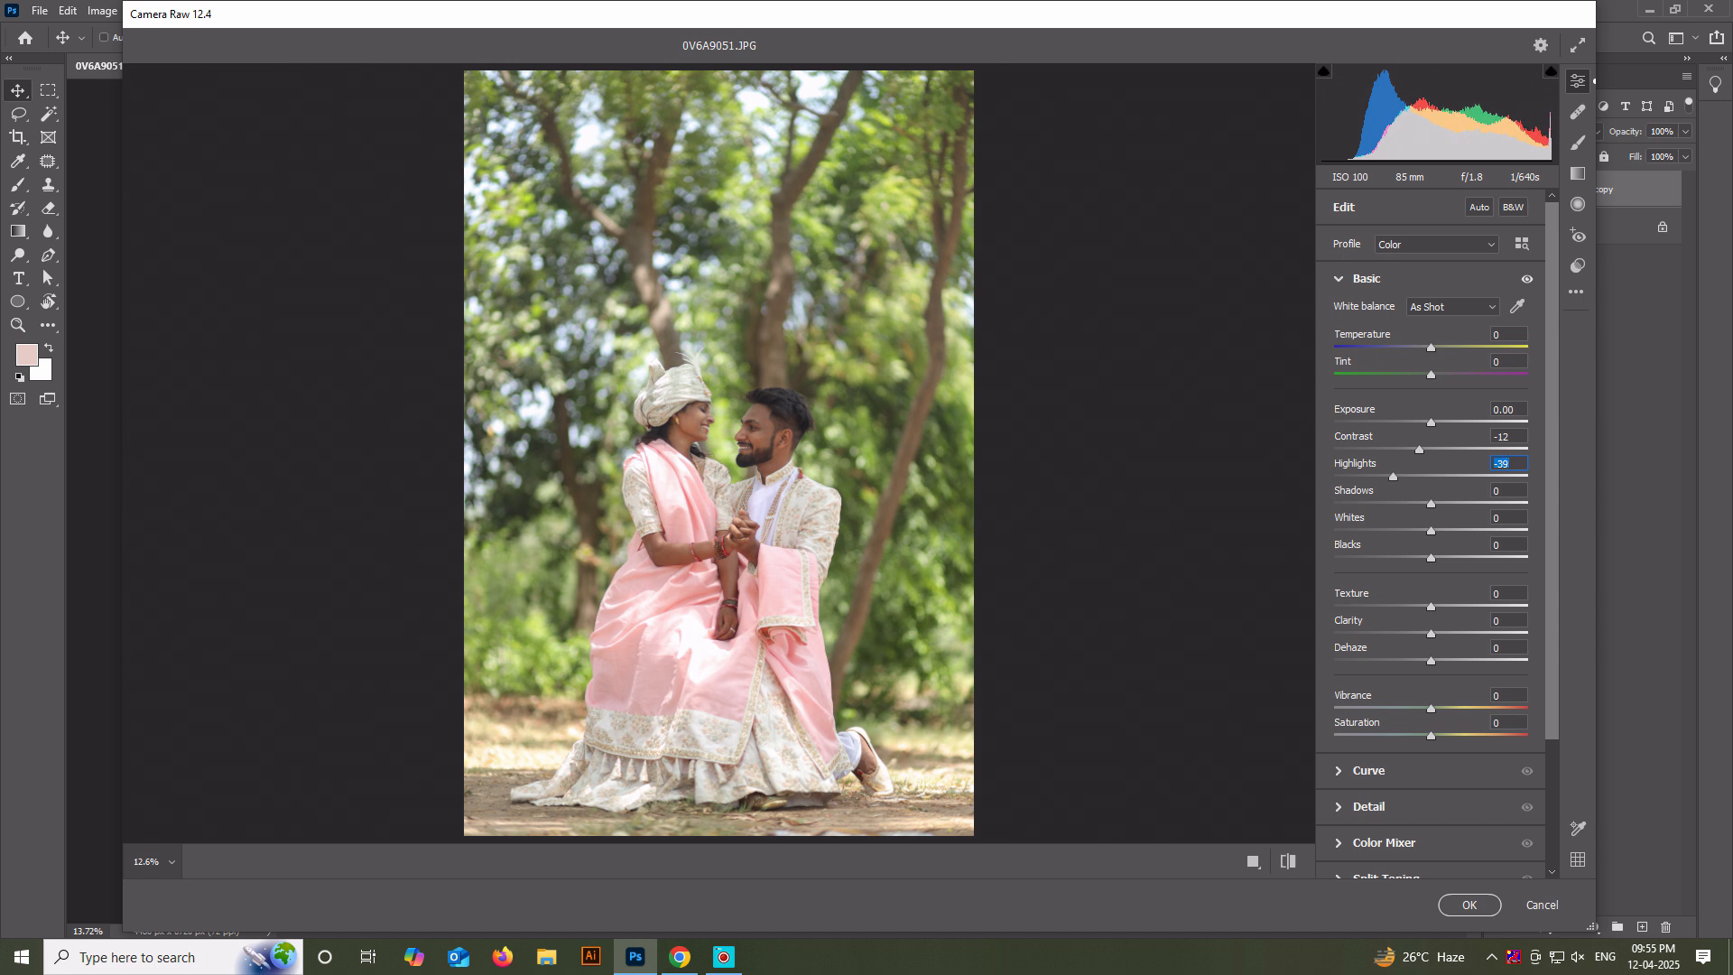
{"action": "mouse_move", "coordinate": [1430, 504]}
{"action": "left_mouse_down"}
{"action": "mouse_move", "coordinate": [1477, 504]}
{"action": "mouse_move", "coordinate": [1419, 530]}
{"action": "left_mouse_up"}
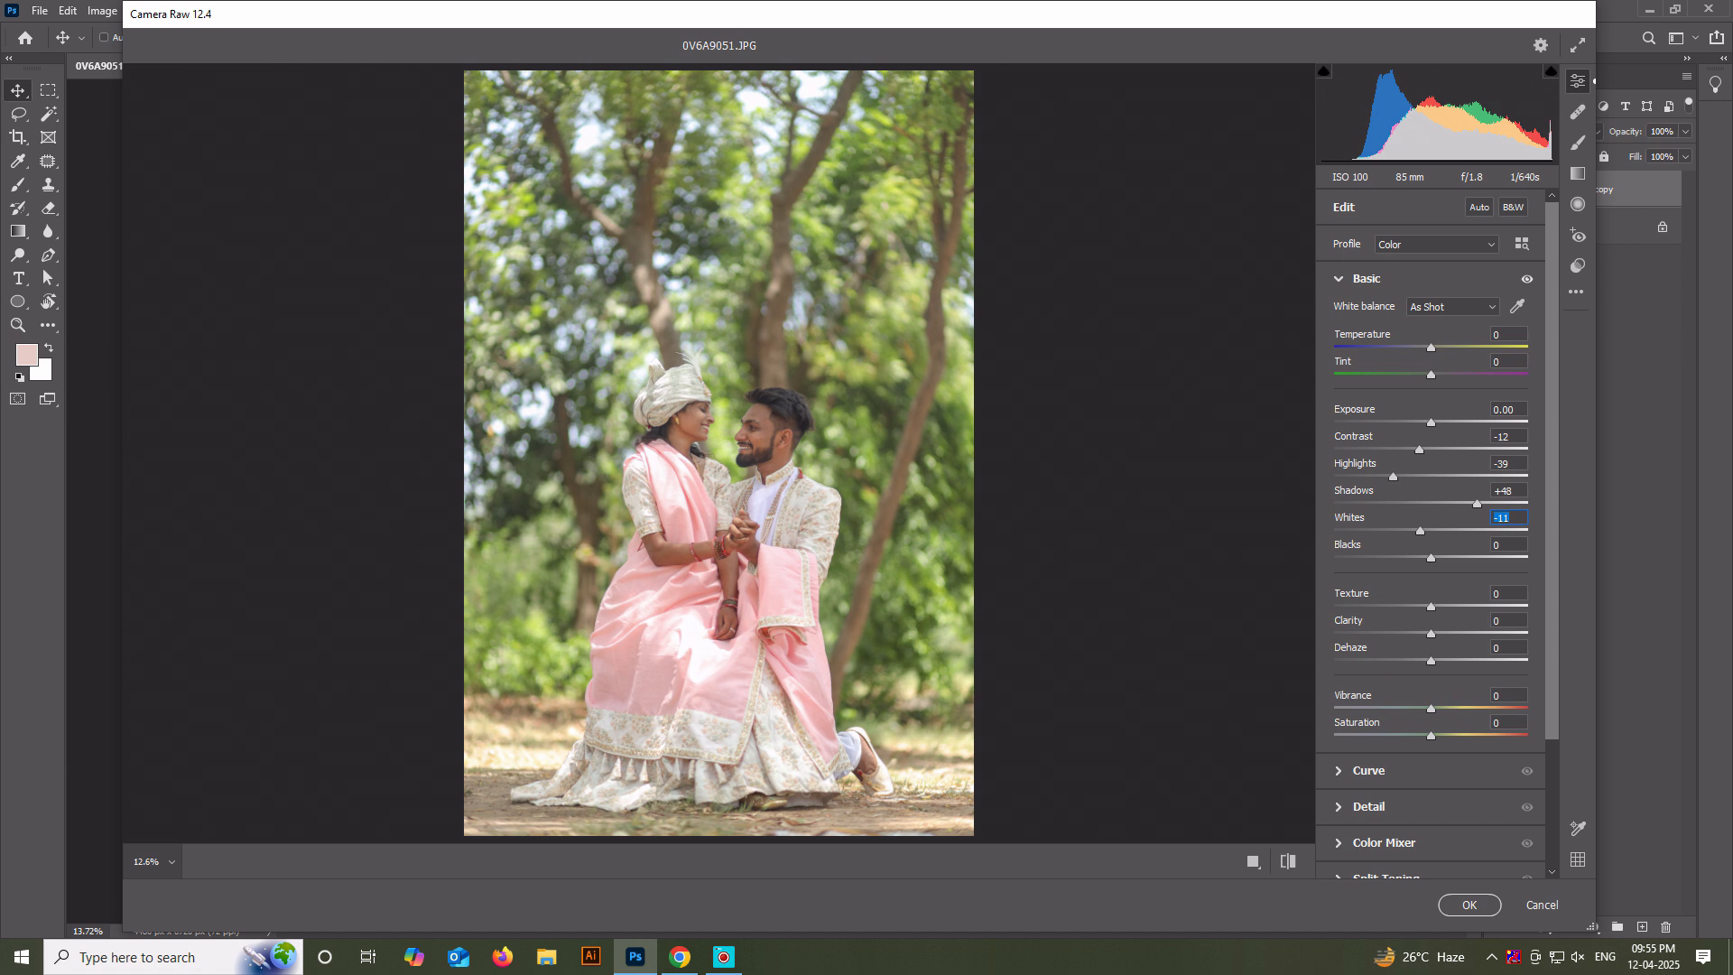
{"action": "left_click_drag", "start_coordinate": [1430, 557], "coordinate": [1380, 557]}
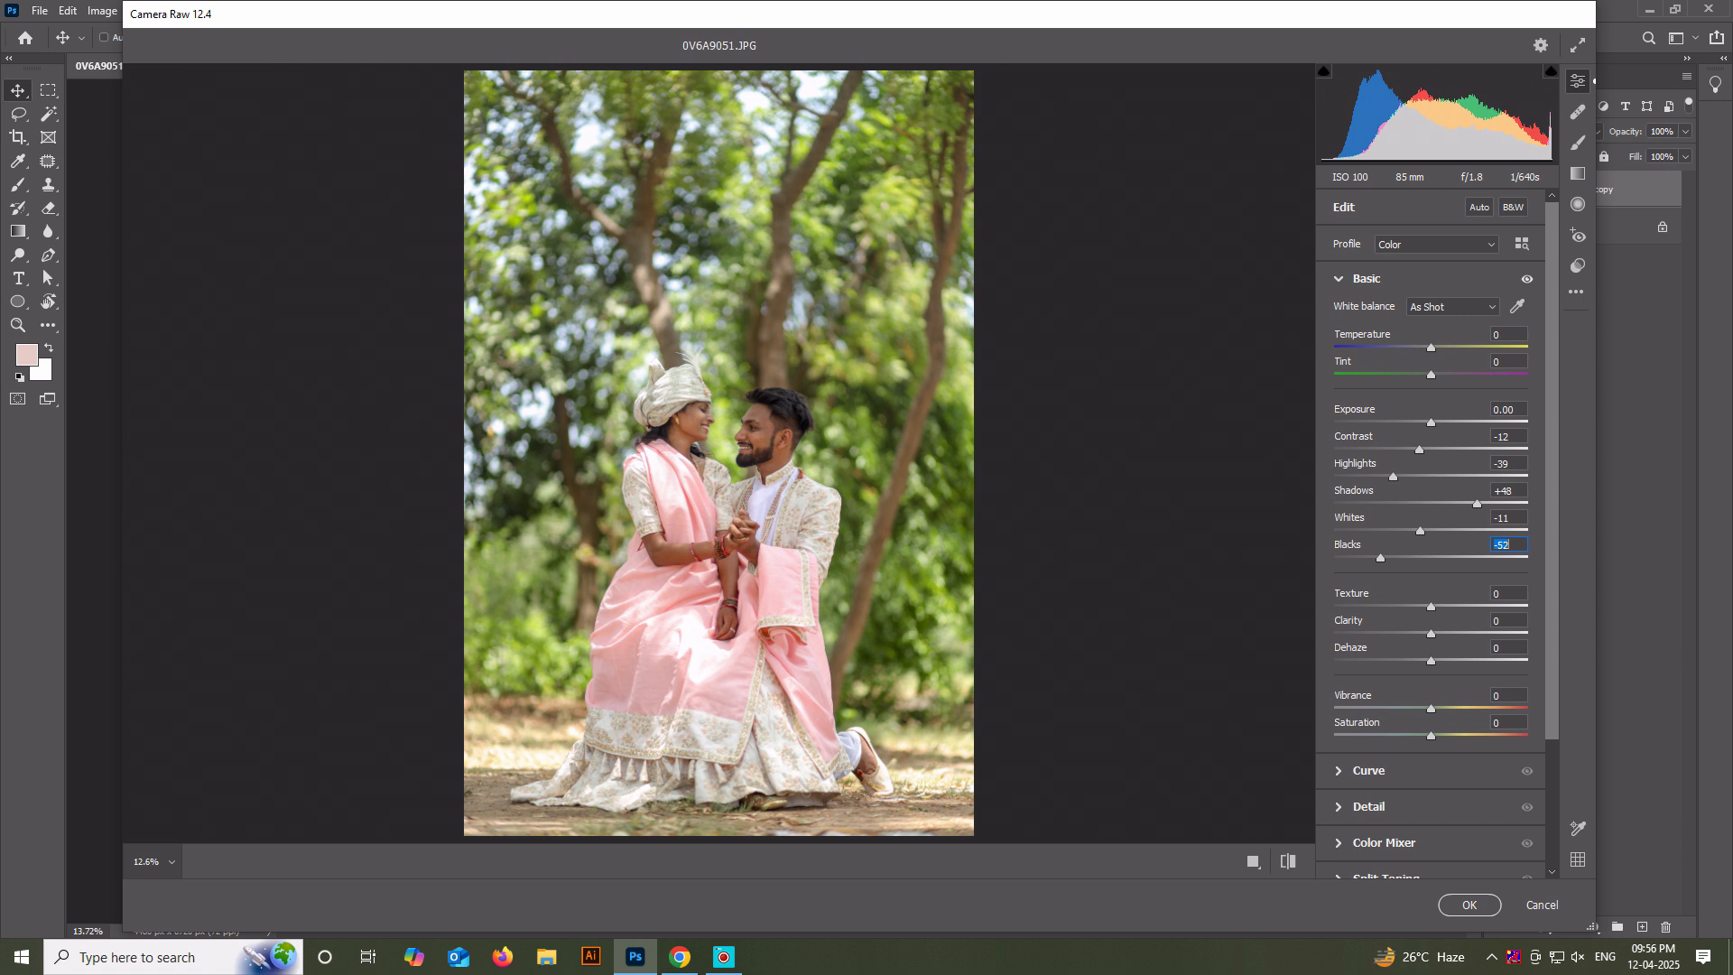
Set the white balance Tint to -9 and Clarity to -4.
{"action": "left_click_drag", "start_coordinate": [1431, 375], "coordinate": [1421, 374]}
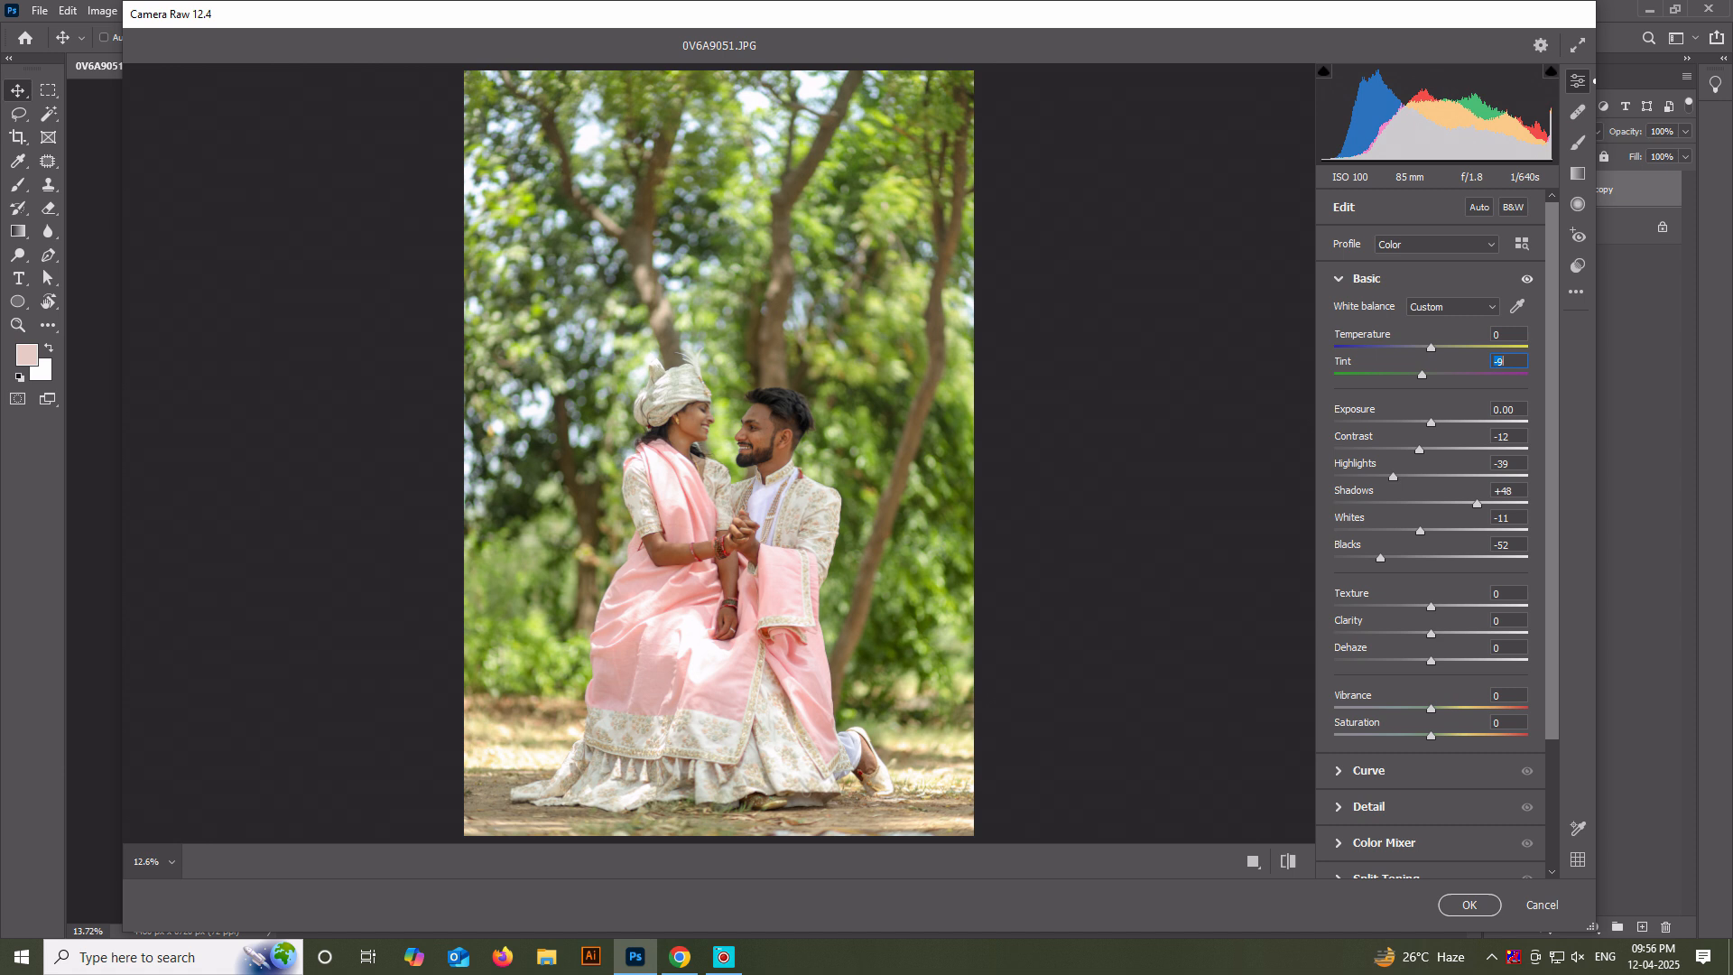
{"action": "left_click_drag", "start_coordinate": [1430, 635], "coordinate": [1427, 634]}
{"action": "scroll", "coordinate": [1431, 542], "scroll_direction": "down", "scroll_amount": 3}
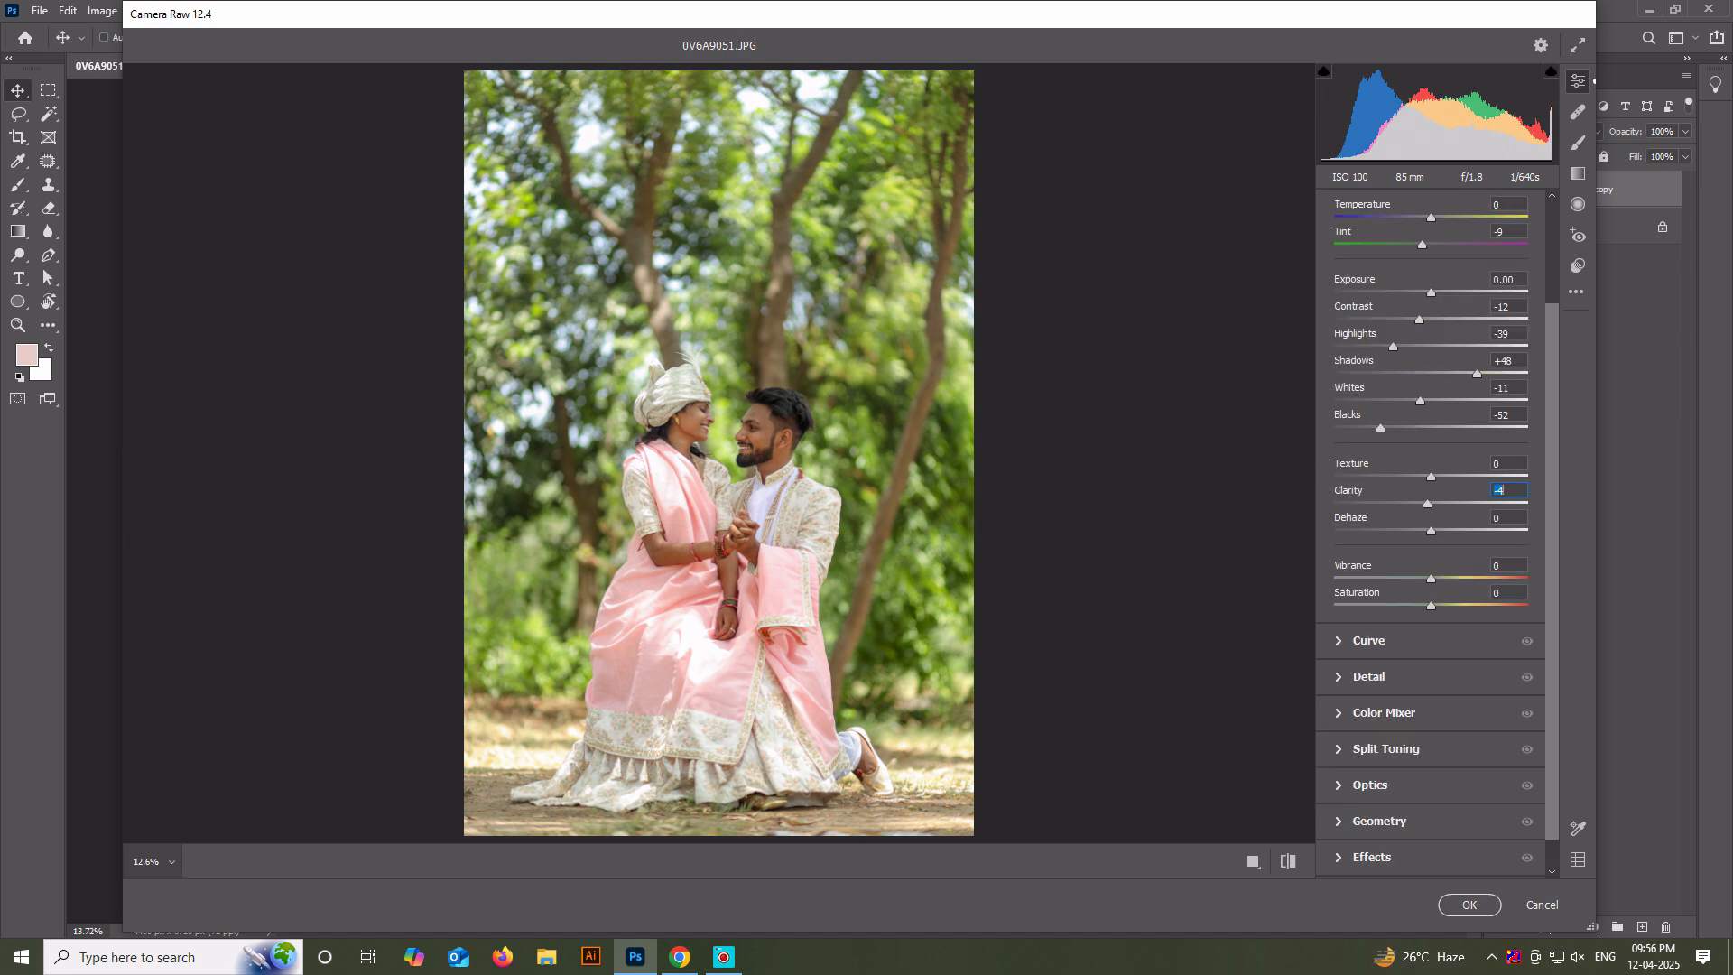
{"action": "left_click", "coordinate": [1368, 677]}
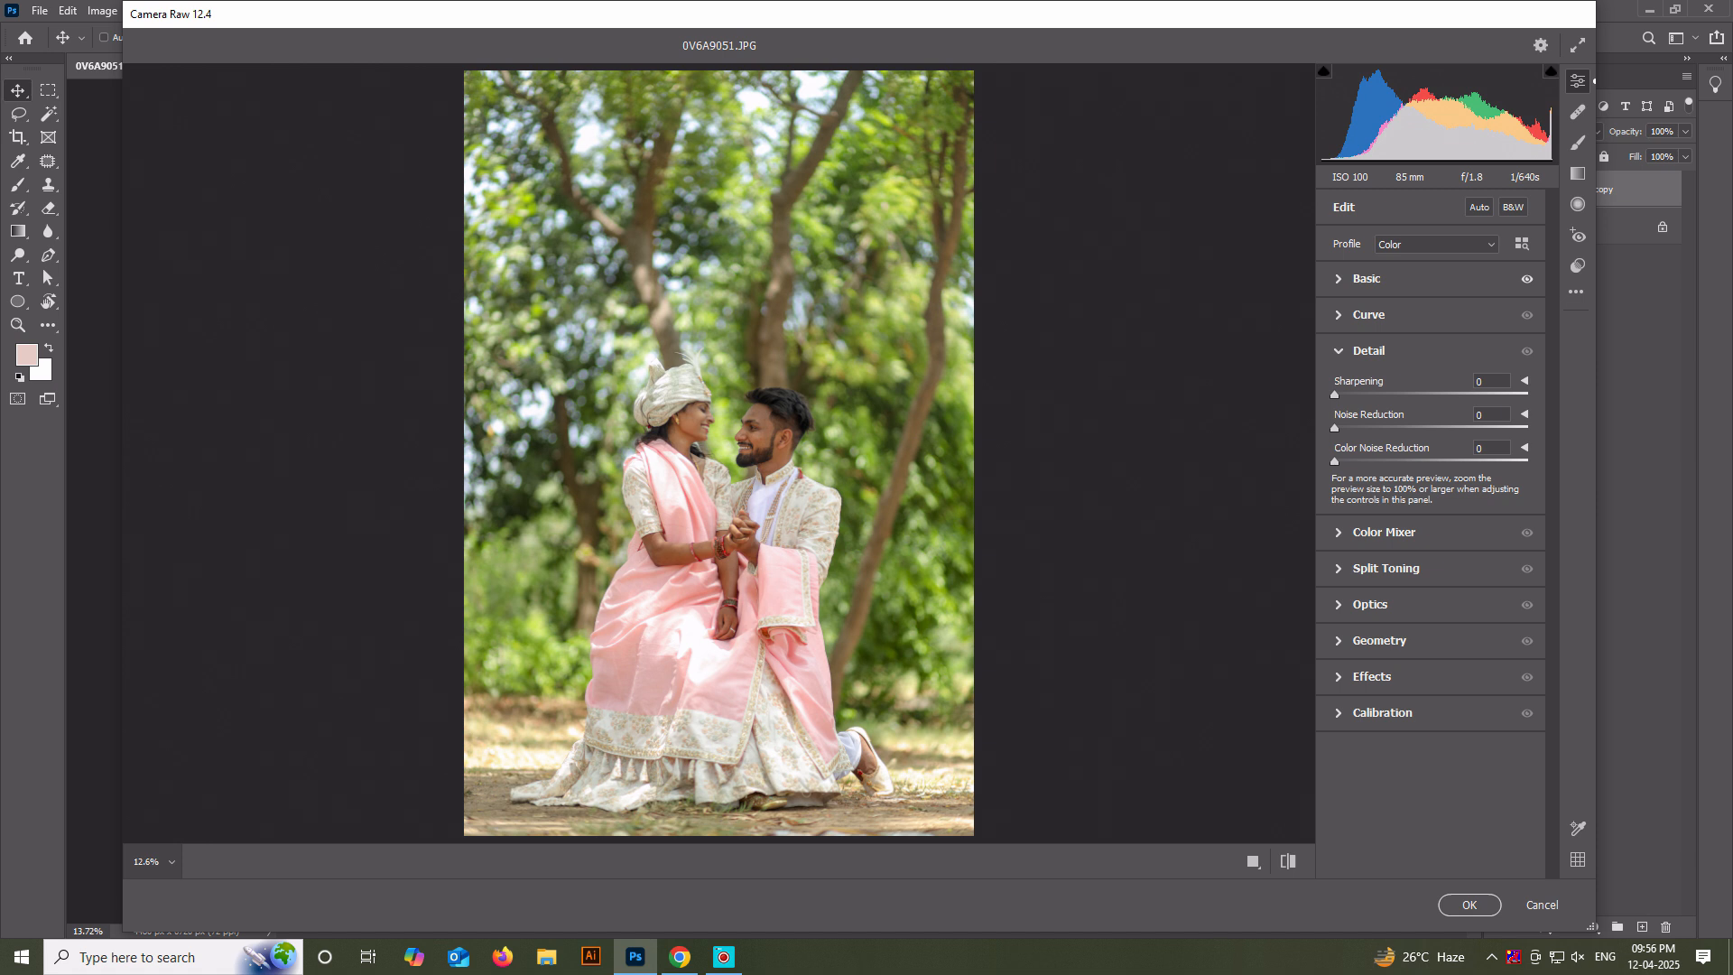
{"action": "left_click", "coordinate": [1365, 279]}
{"action": "scroll", "coordinate": [1430, 542], "scroll_direction": "down", "scroll_amount": 3}
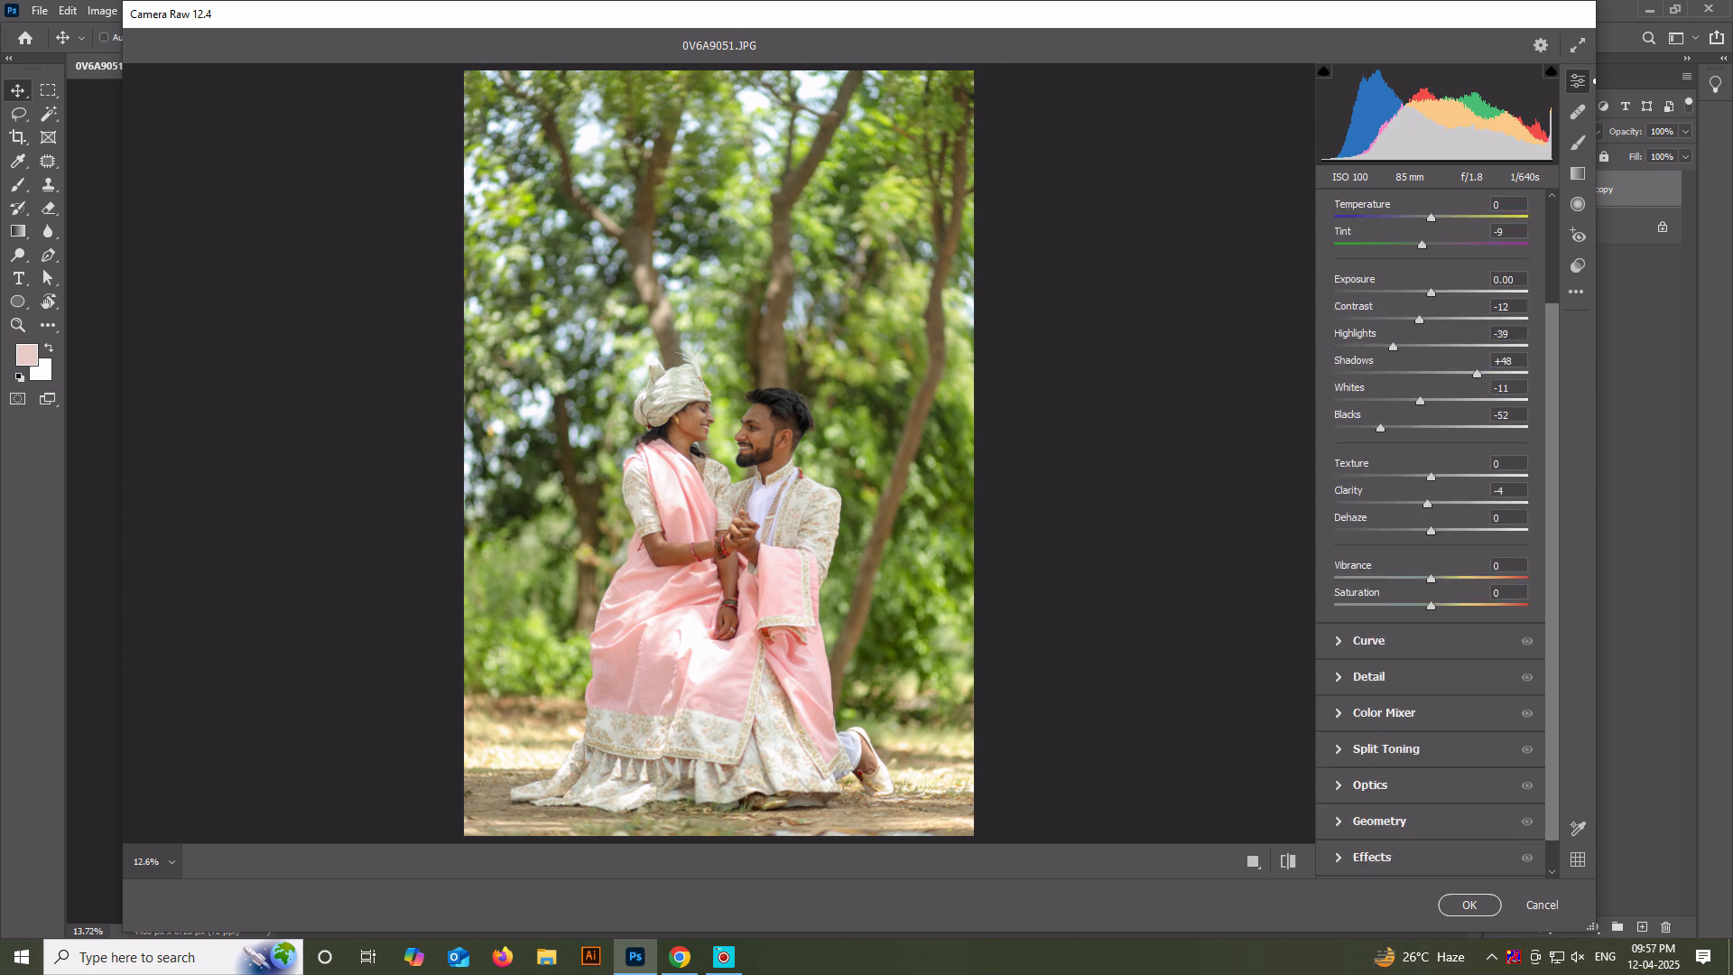
{"action": "left_click", "coordinate": [1368, 677]}
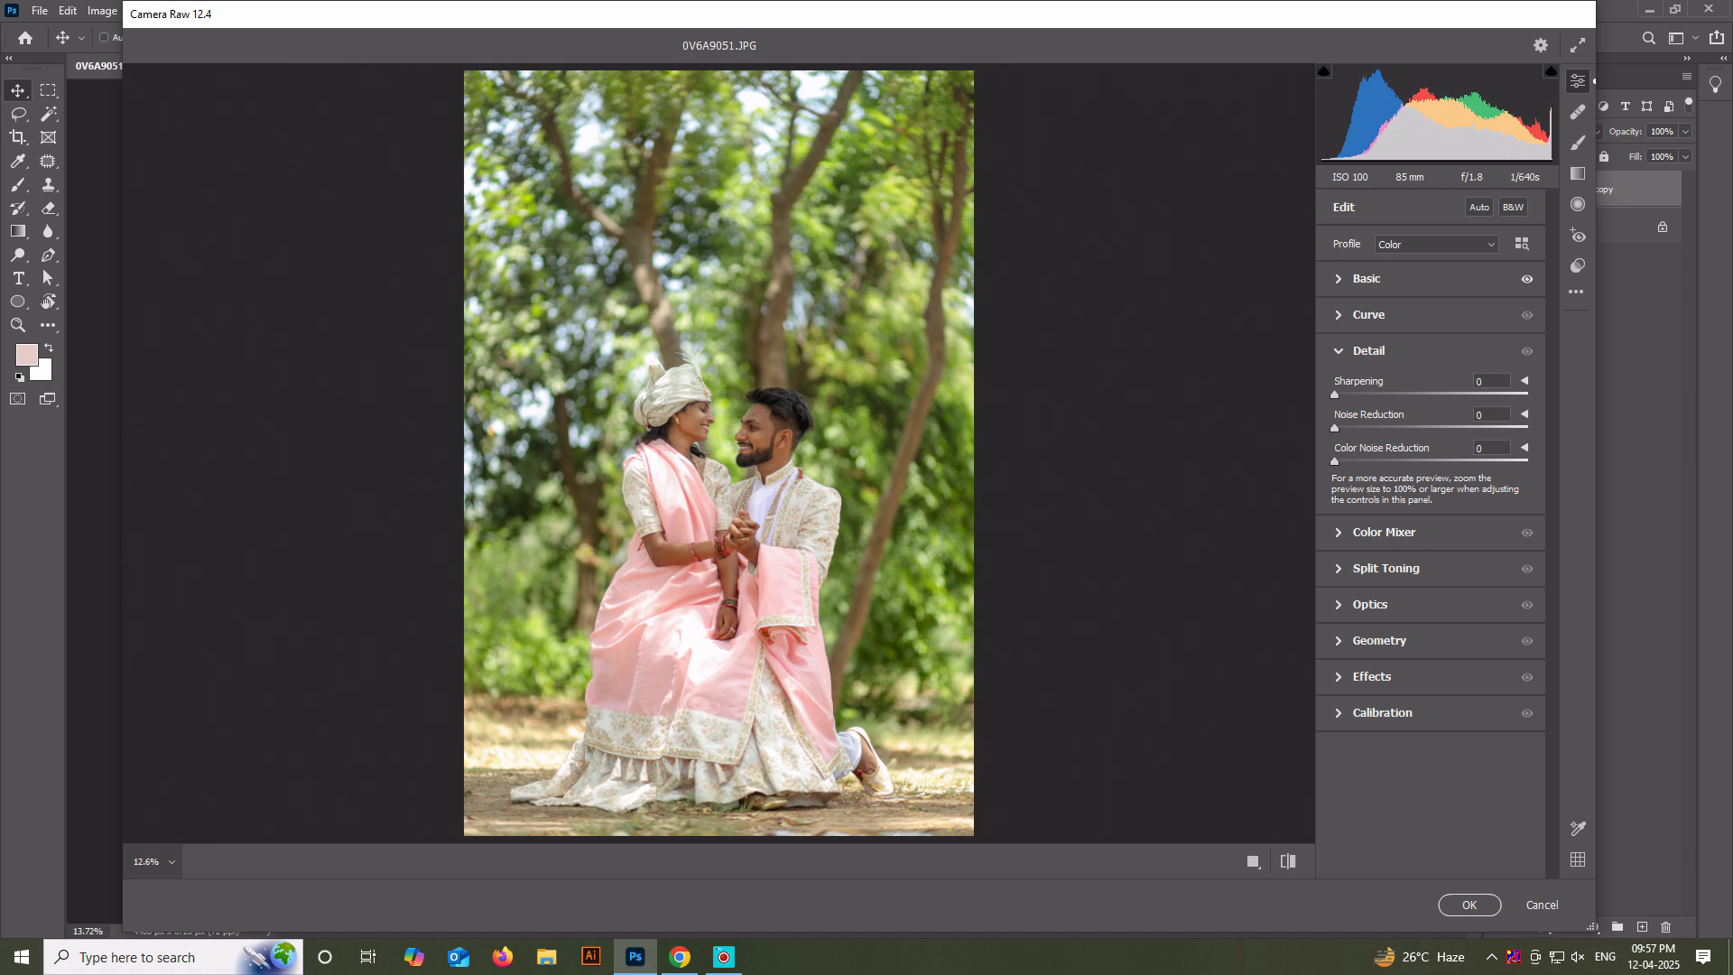
Set the Vignette in the Optics settings to -14.
{"action": "left_click", "coordinate": [1384, 532]}
{"action": "left_click", "coordinate": [1386, 572]}
{"action": "left_click", "coordinate": [1370, 678]}
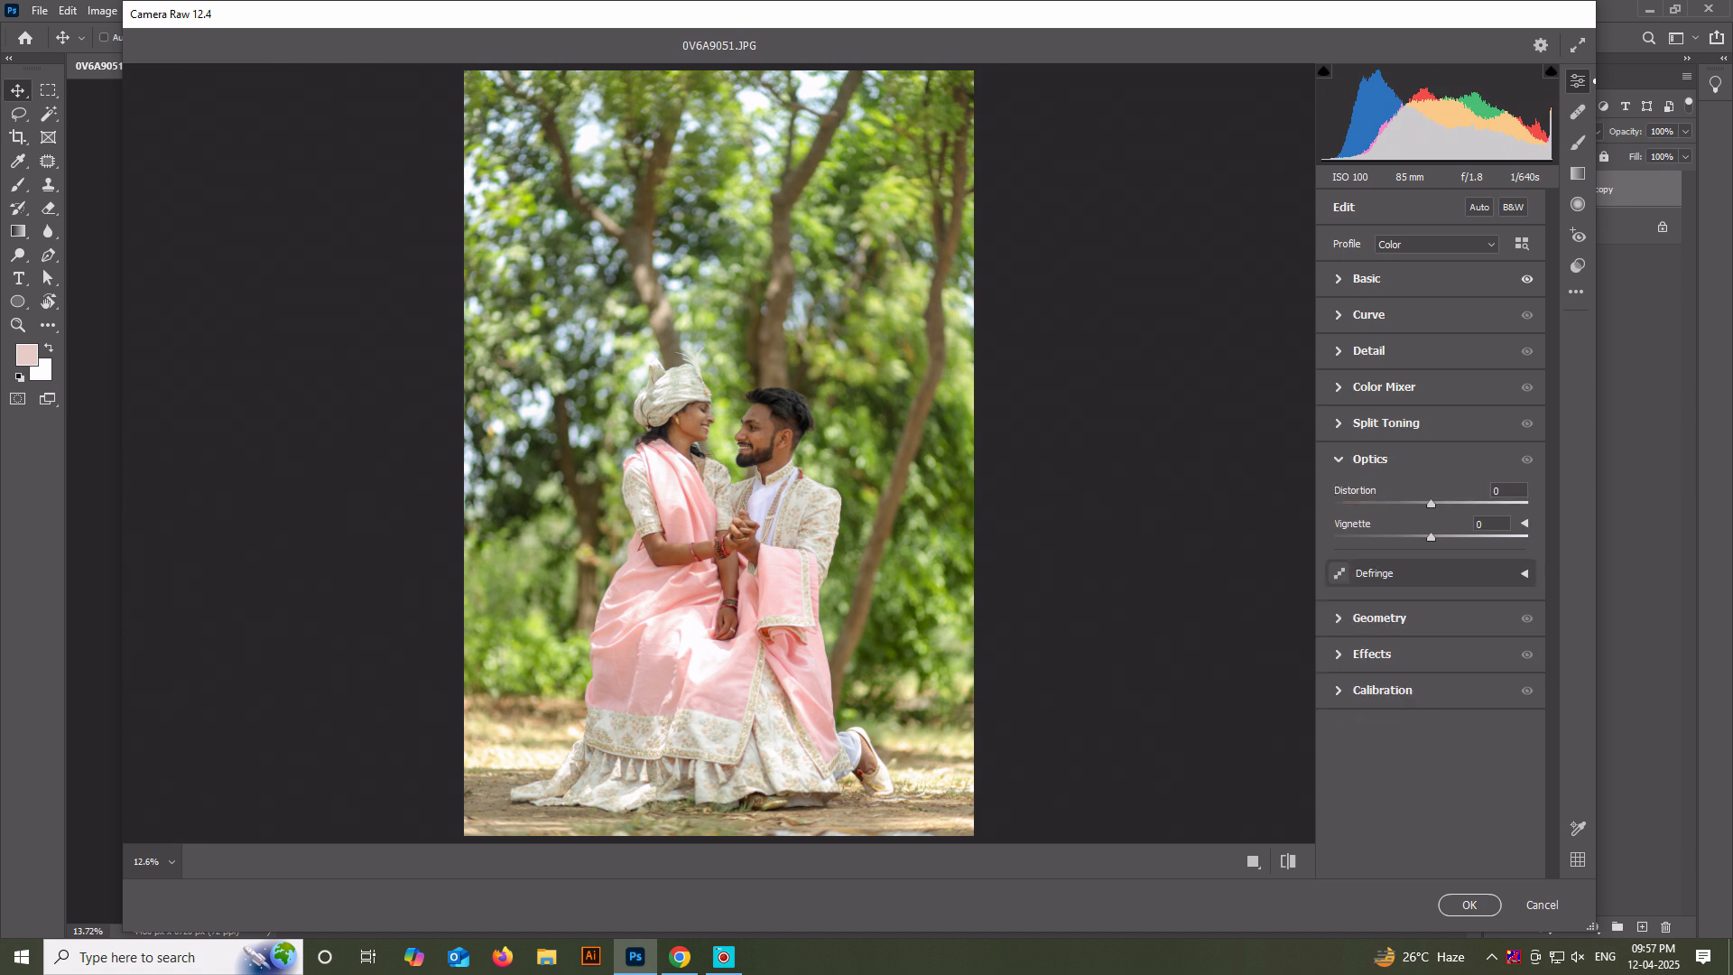
{"action": "left_click_drag", "start_coordinate": [1431, 537], "coordinate": [1419, 537]}
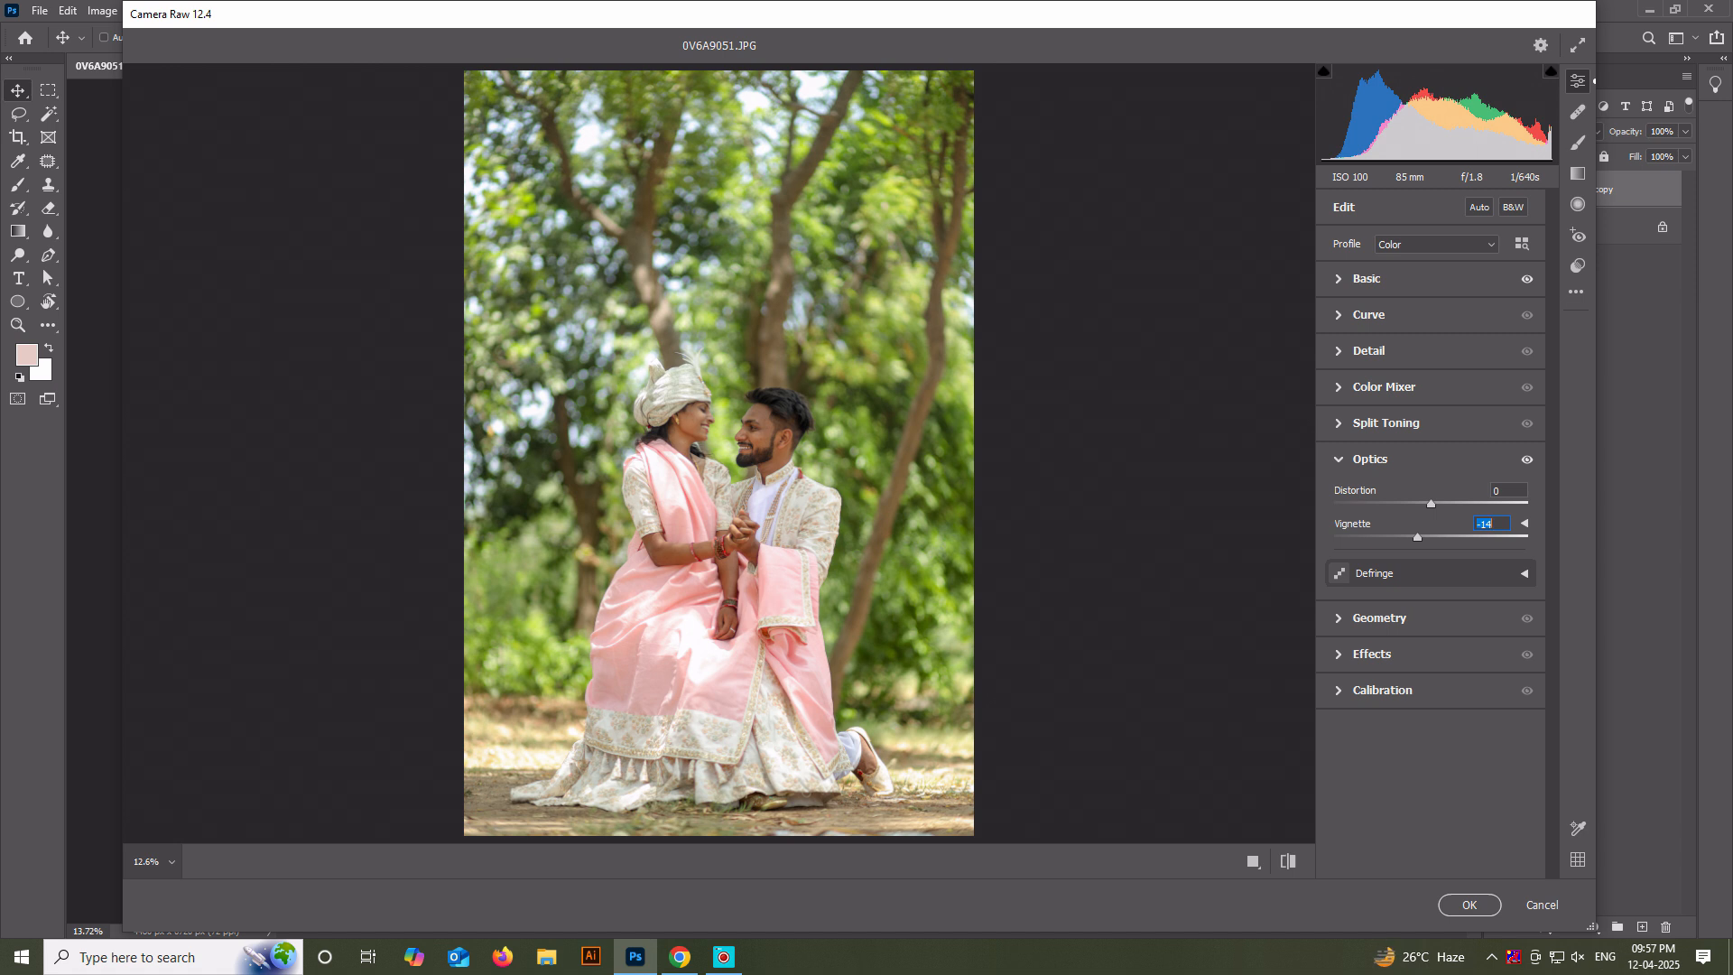
Set the parametric curve's Shadows to -23, then anchor the blue curve's midpoint and raise its black point to output 18.
{"action": "left_click", "coordinate": [1368, 315]}
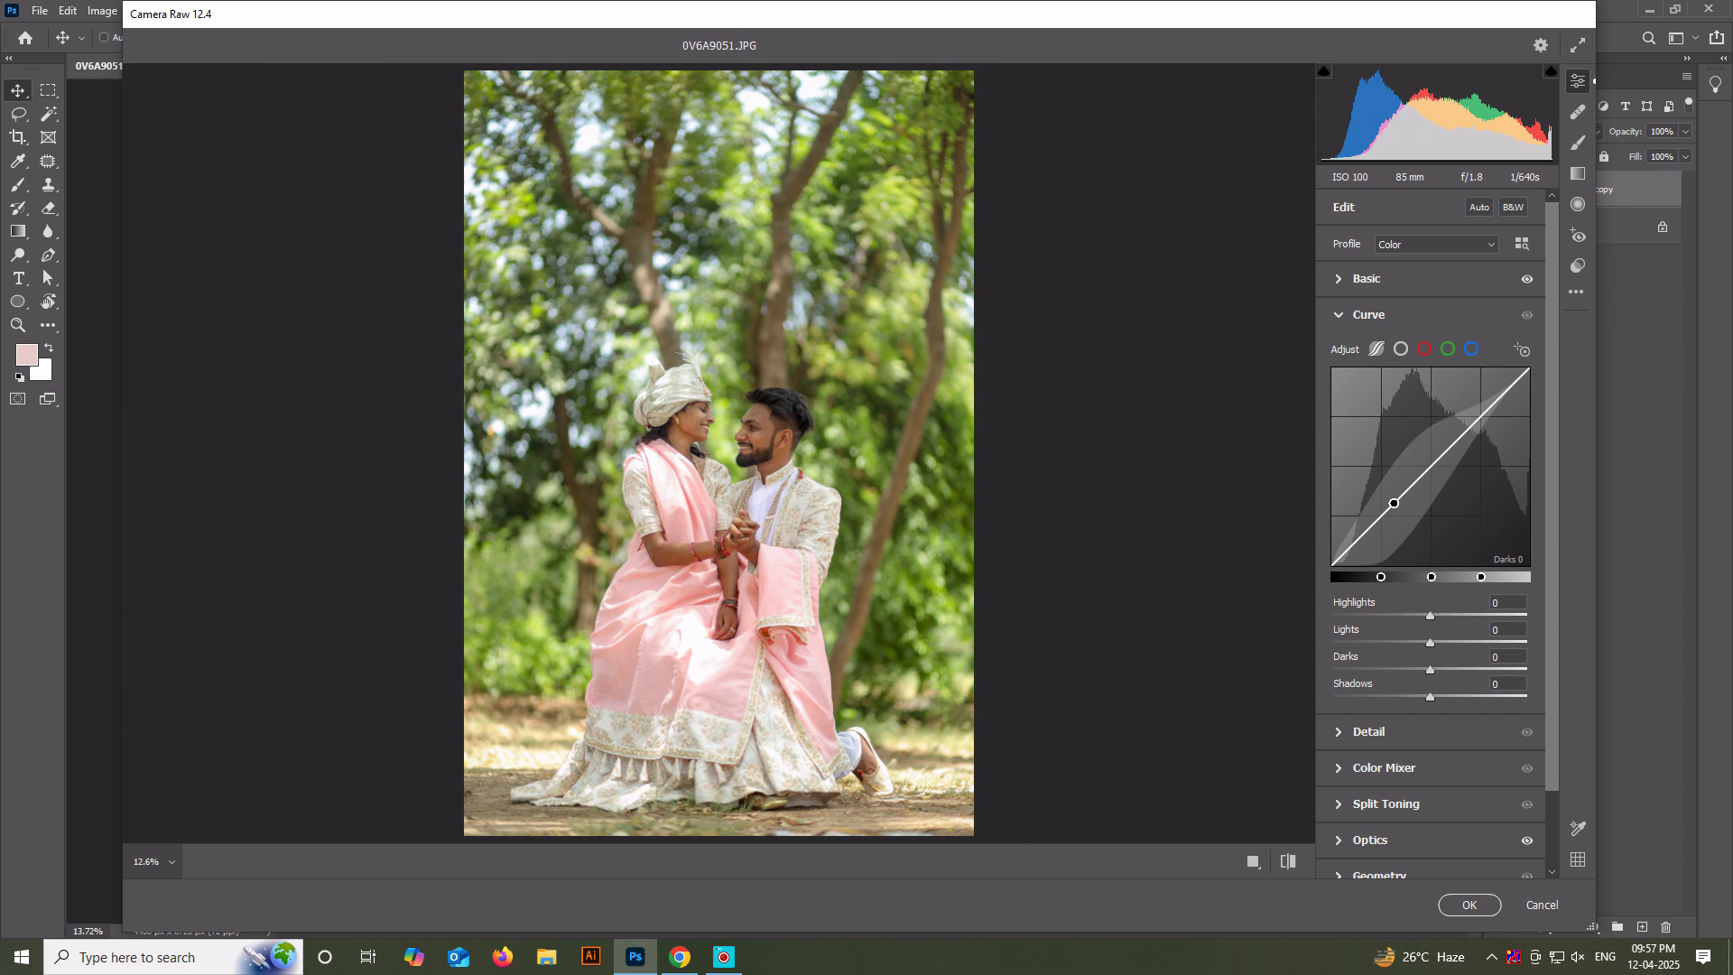
{"action": "left_click_drag", "start_coordinate": [1430, 697], "coordinate": [1407, 697]}
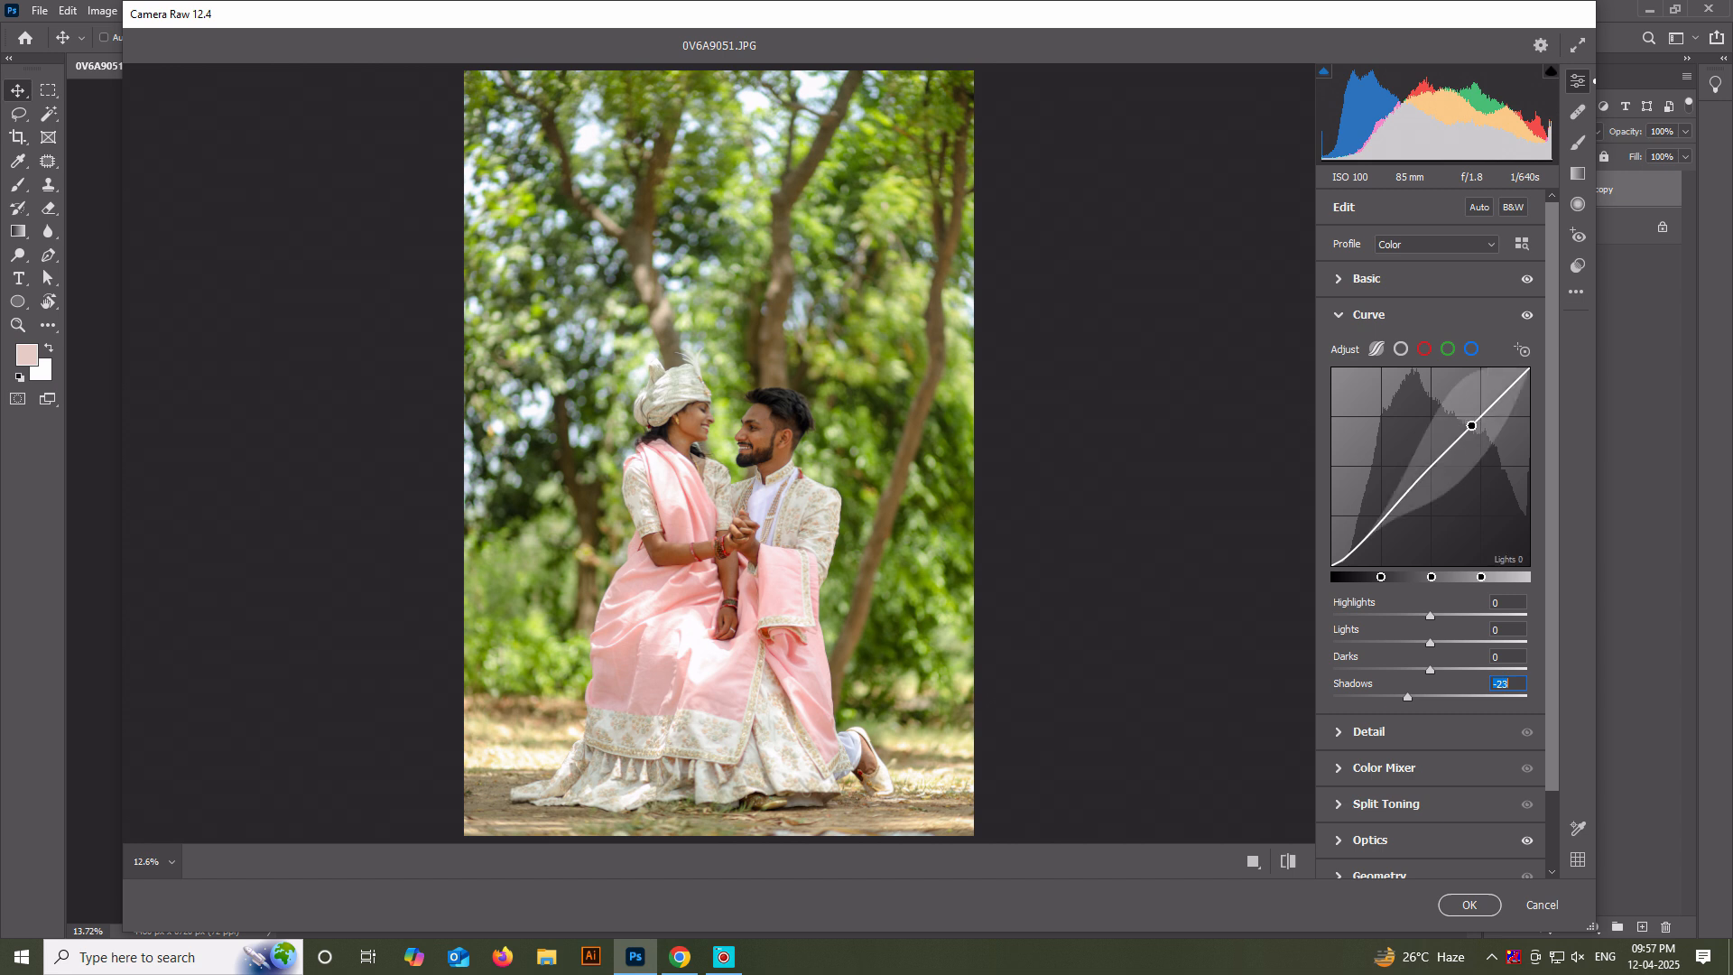
{"action": "left_click", "coordinate": [1471, 349]}
{"action": "left_click", "coordinate": [1431, 465]}
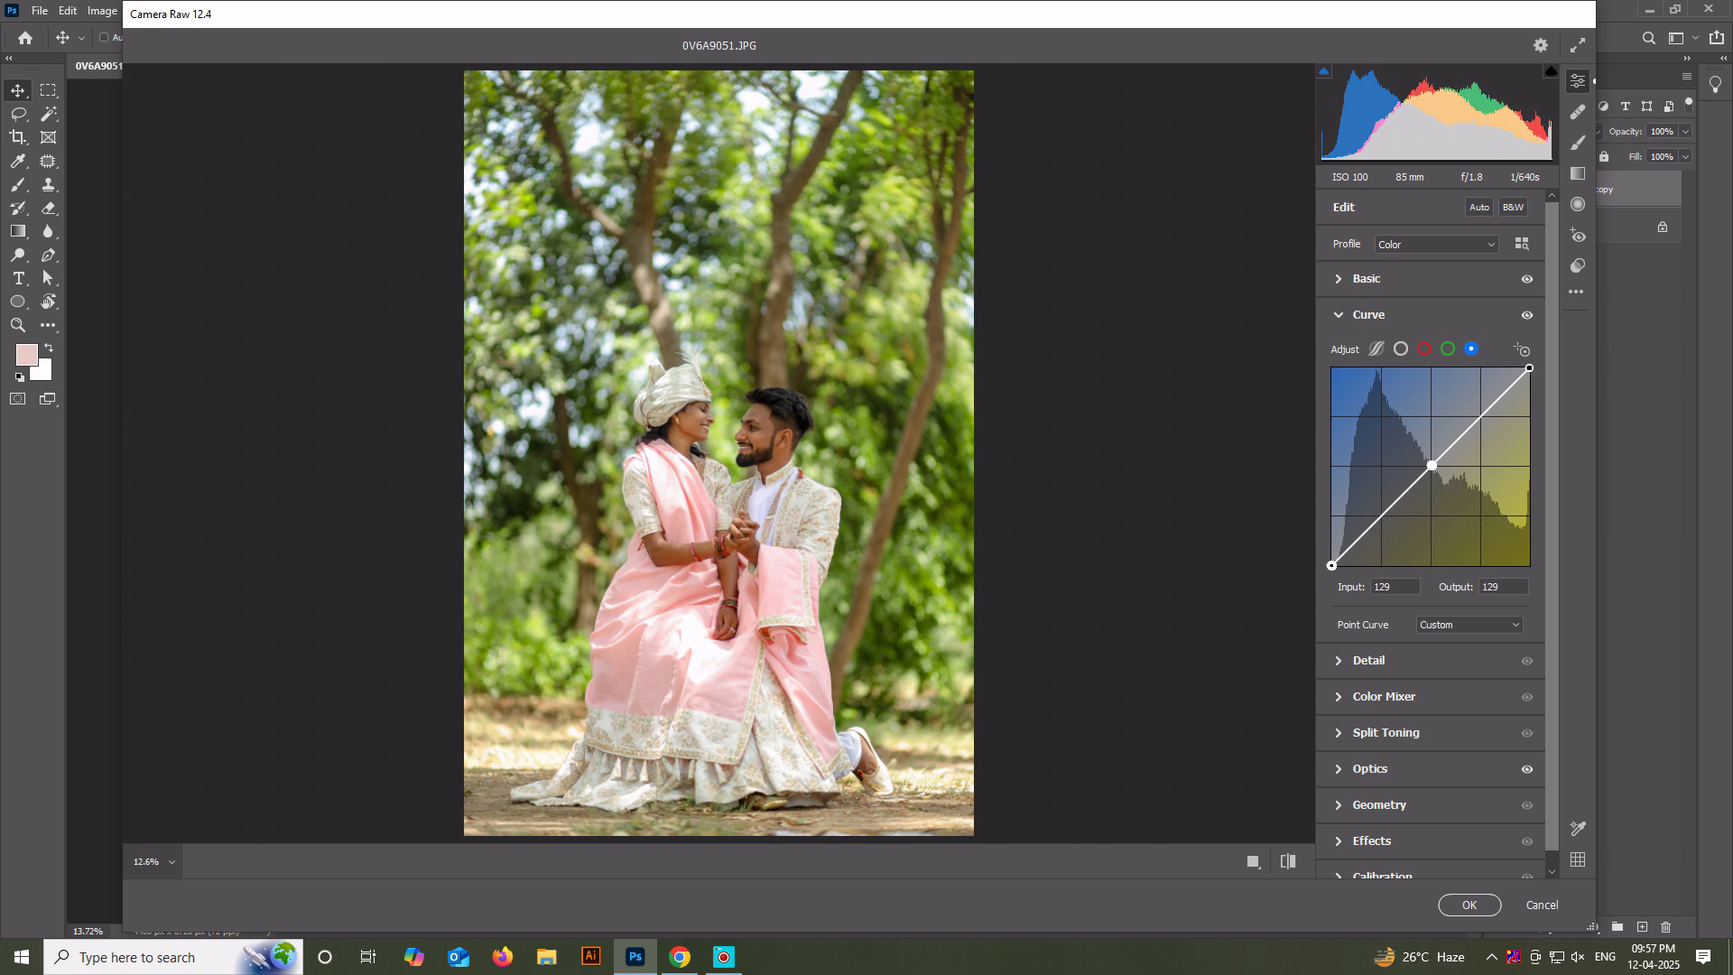
{"action": "left_click", "coordinate": [1331, 565]}
{"action": "left_click_drag", "start_coordinate": [1331, 565], "coordinate": [1331, 551]}
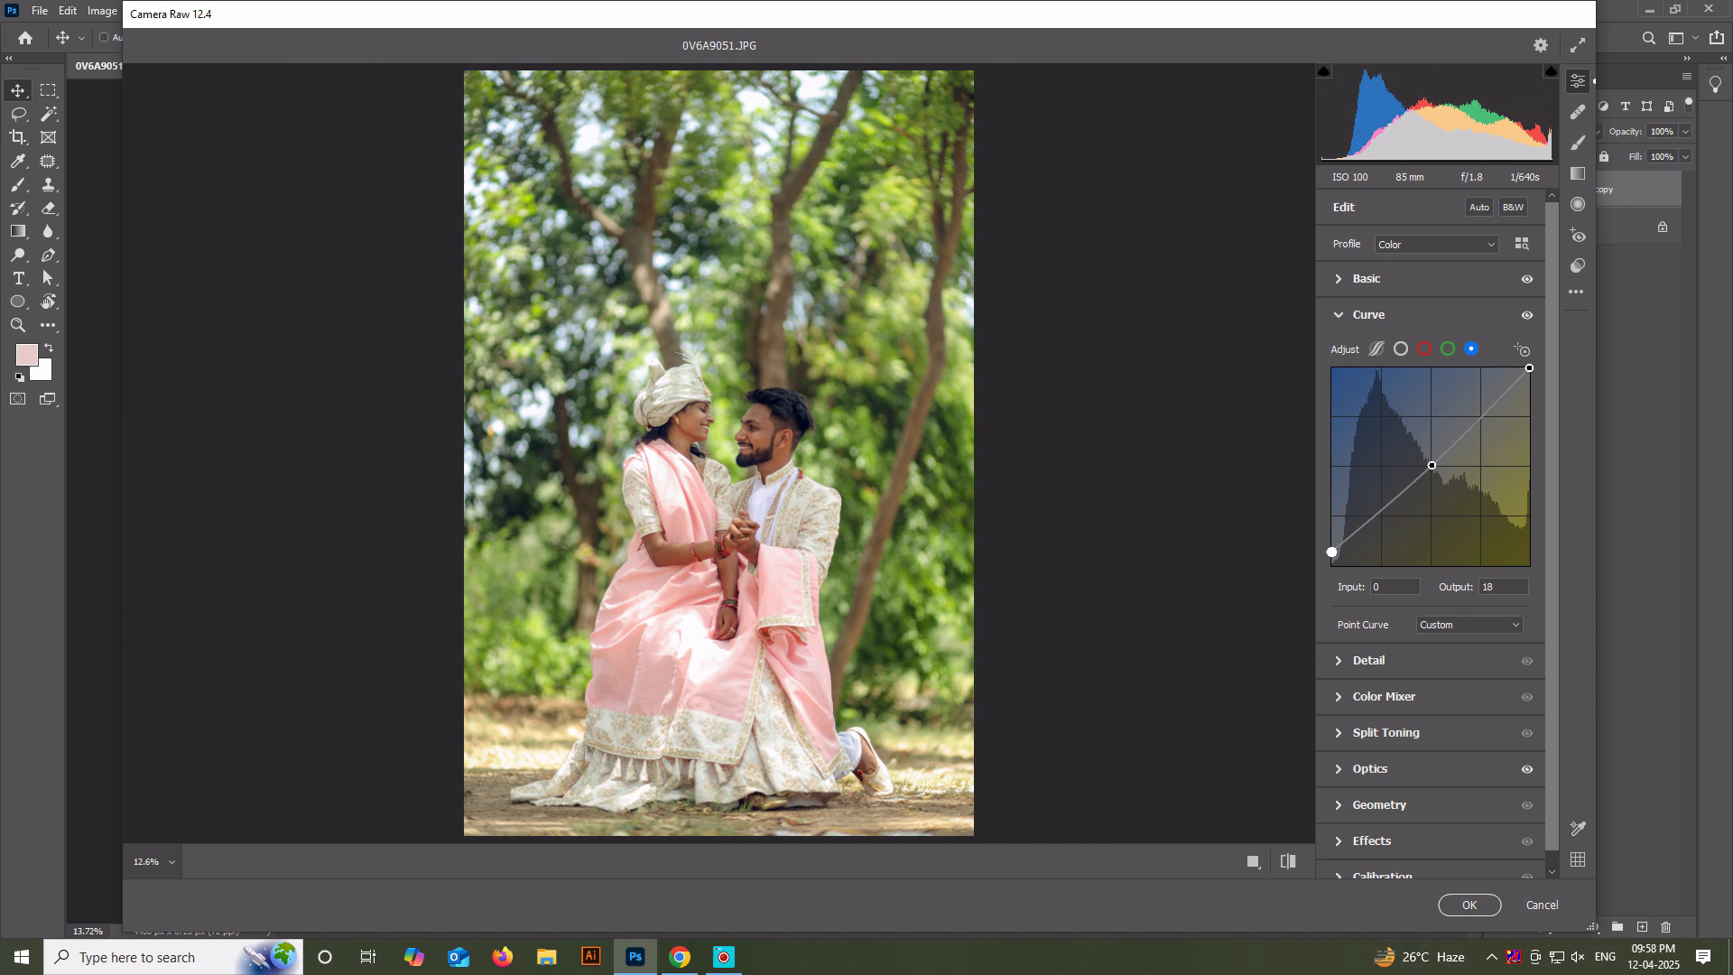
Shift the foliage hues in the HSL Color Mixer, setting Yellows to -50 and Greens to -46.
{"action": "left_click", "coordinate": [1383, 697]}
{"action": "left_click", "coordinate": [1439, 415]}
{"action": "left_click", "coordinate": [1439, 448]}
{"action": "left_click", "coordinate": [1439, 415]}
{"action": "left_click", "coordinate": [1435, 433]}
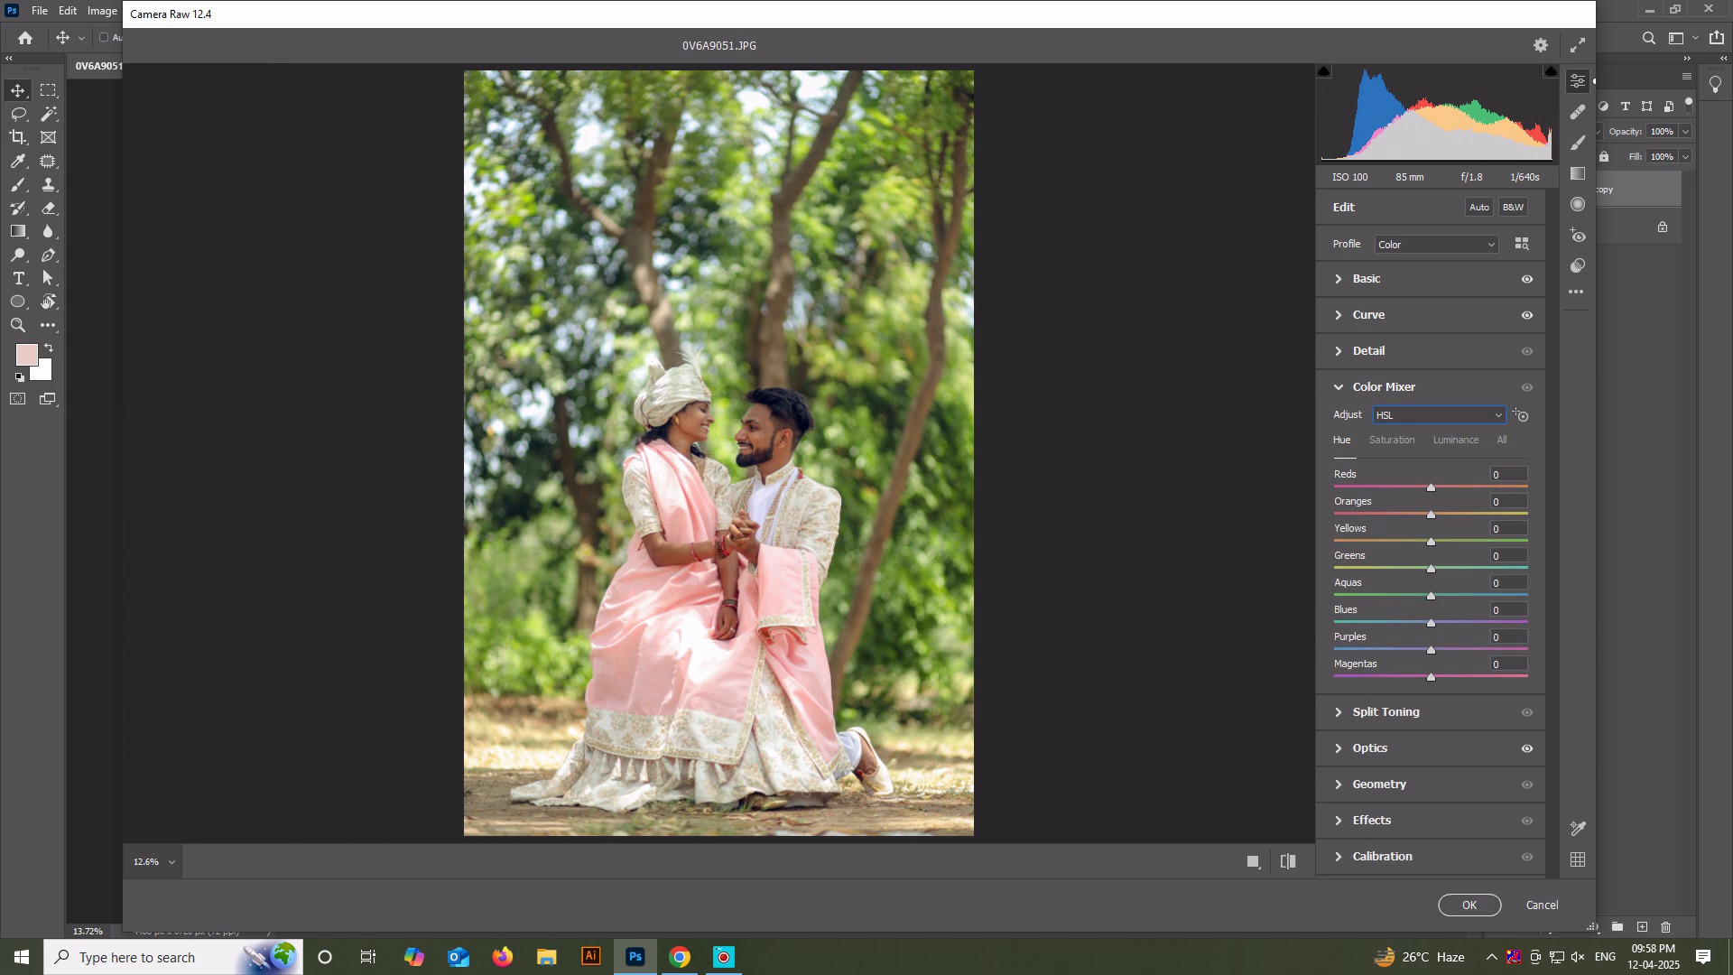
{"action": "left_click_drag", "start_coordinate": [1431, 542], "coordinate": [1384, 542]}
{"action": "key", "text": "Tab"}
{"action": "key", "text": "shift+Down"}
{"action": "key", "text": "shift+Down"}
{"action": "key", "text": "shift+Down"}
{"action": "key", "text": "shift+Down"}
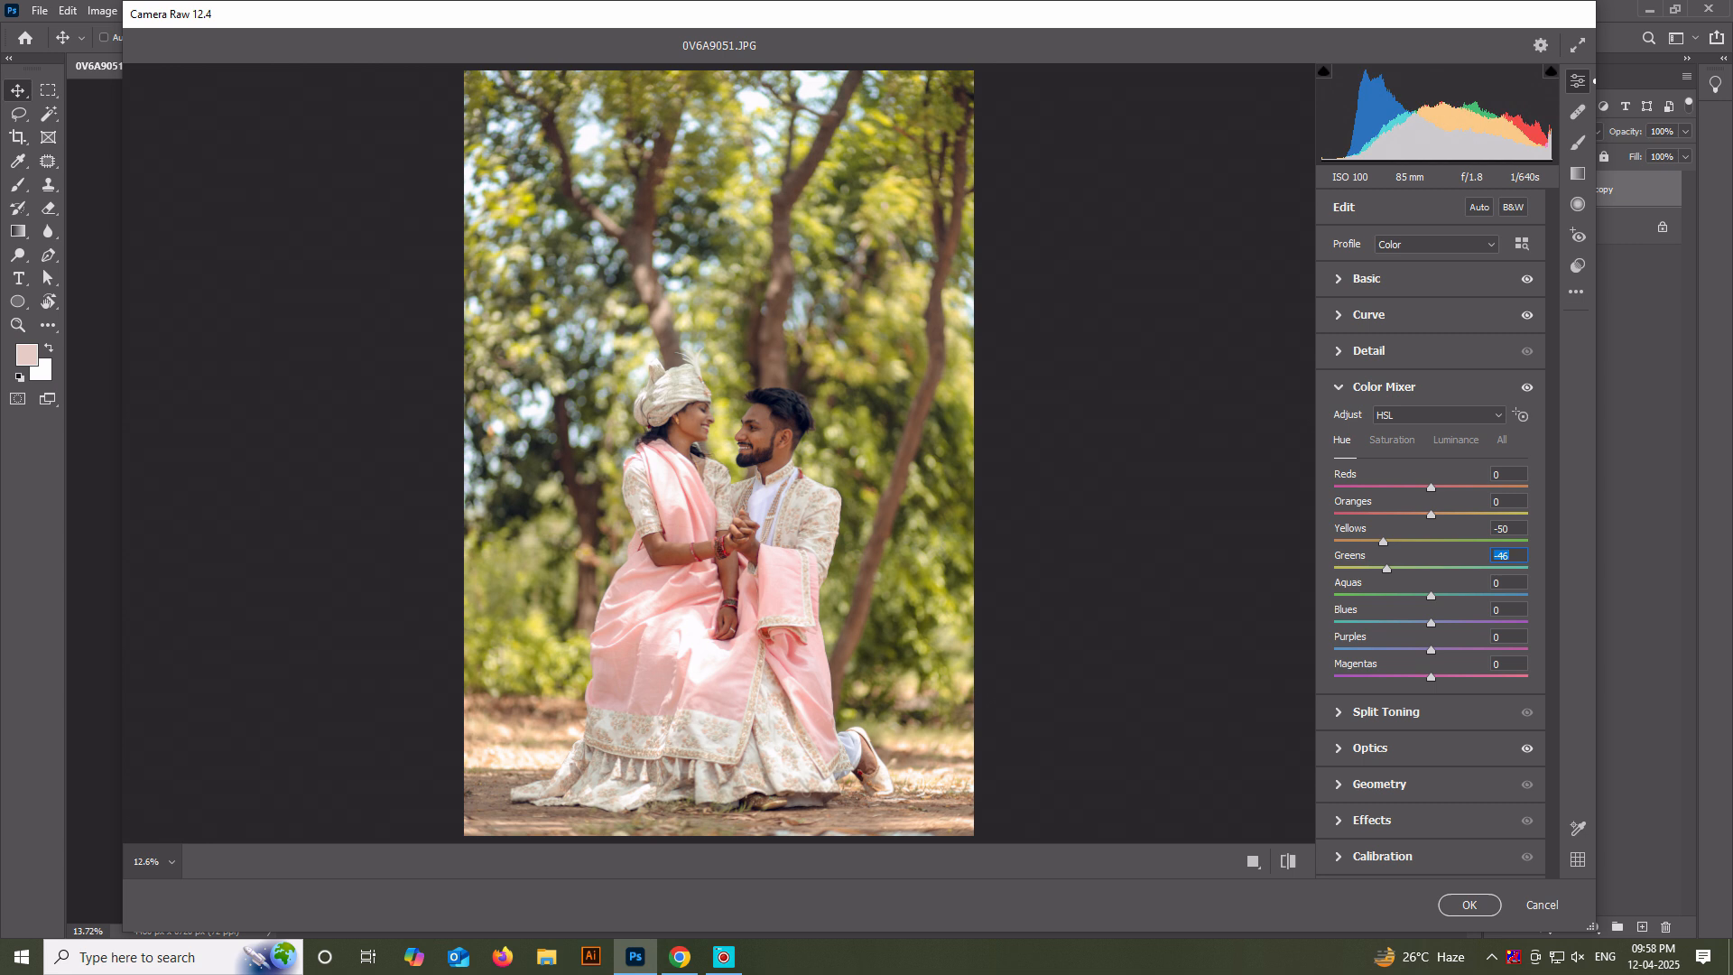
Reduce the Color Mixer saturation of Reds to -19 and Yellows to -31.
{"action": "key", "text": "ctrl+alt+shift+s"}
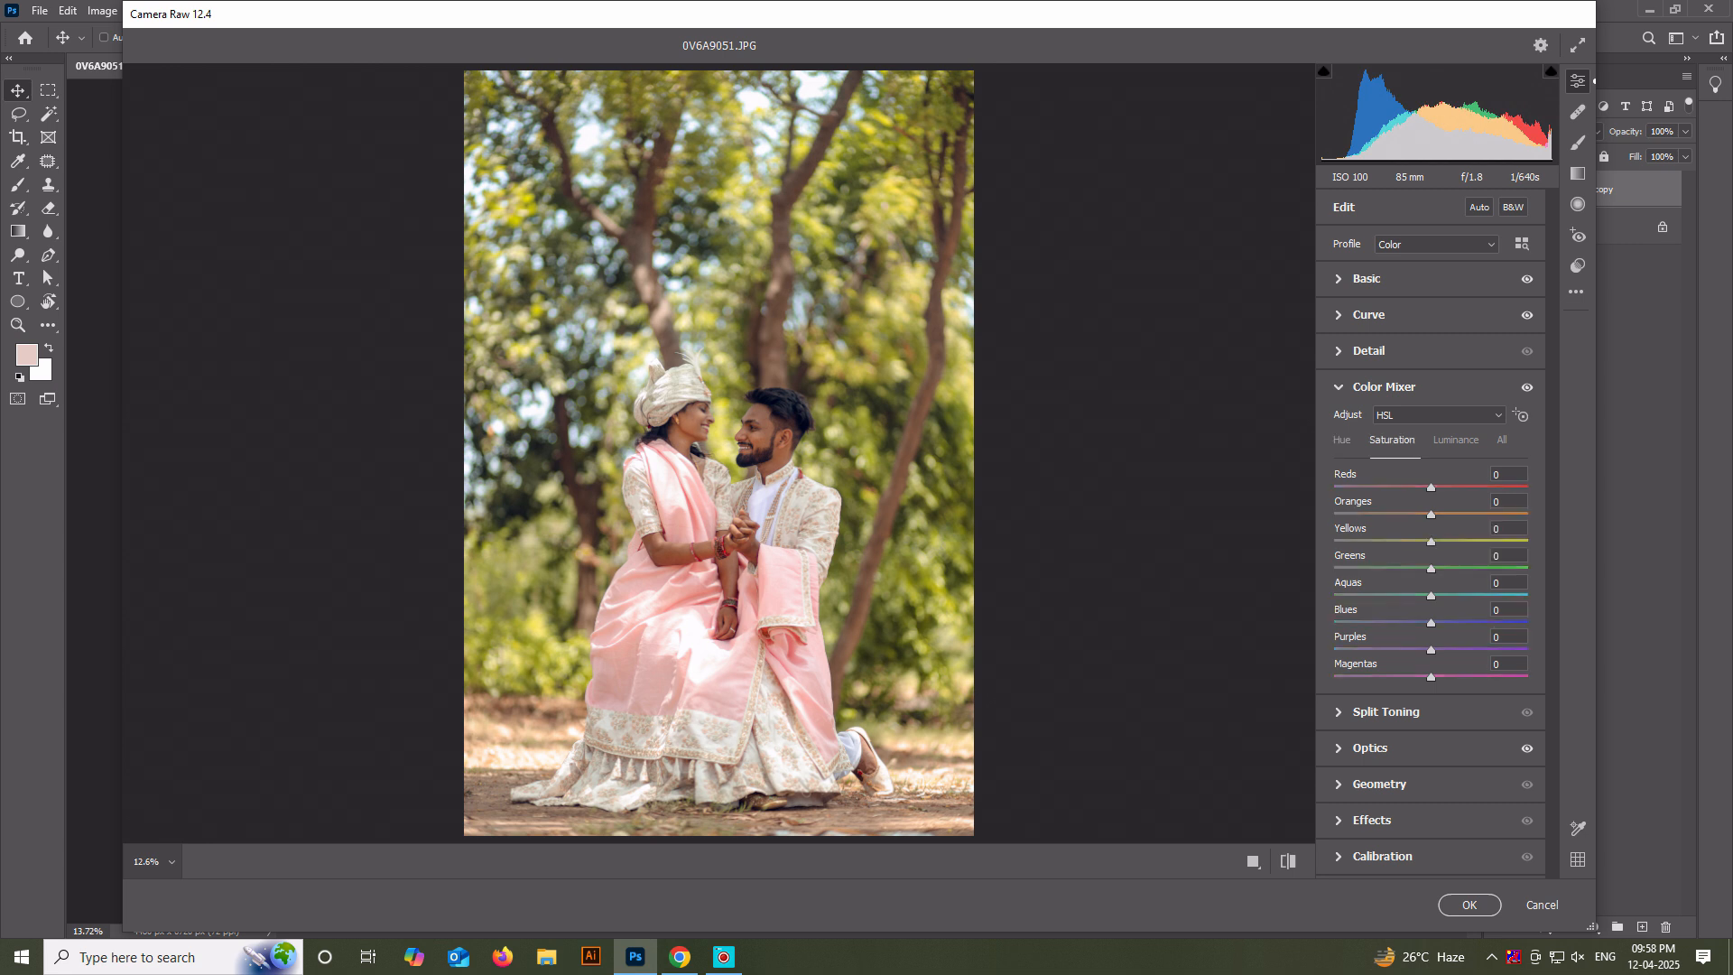
{"action": "key", "text": "Down"}
{"action": "key", "text": "Down"}
{"action": "key", "text": "Down"}
{"action": "key", "text": "Down"}
{"action": "key", "text": "Down"}
{"action": "key", "text": "Down"}
{"action": "key", "text": "Down"}
{"action": "key", "text": "Down"}
{"action": "key", "text": "Down"}
{"action": "key", "text": "Down"}
{"action": "key", "text": "Down"}
{"action": "key", "text": "Down"}
{"action": "key", "text": "Down"}
{"action": "key", "text": "Down"}
{"action": "key", "text": "Down"}
{"action": "key", "text": "Down"}
{"action": "key", "text": "Down"}
{"action": "key", "text": "Down"}
{"action": "key", "text": "Down"}
{"action": "key", "text": "Tab"}
{"action": "key", "text": "Tab"}
{"action": "key", "text": "Down"}
{"action": "key", "text": "Down"}
{"action": "key", "text": "Down"}
{"action": "key", "text": "Down"}
{"action": "key", "text": "Down"}
{"action": "key", "text": "Down"}
{"action": "key", "text": "Down"}
{"action": "key", "text": "Down"}
{"action": "key", "text": "Down"}
{"action": "key", "text": "Down"}
{"action": "key", "text": "Down"}
{"action": "key", "text": "Down"}
{"action": "key", "text": "Down"}
{"action": "key", "text": "Down"}
{"action": "key", "text": "Down"}
{"action": "key", "text": "Down"}
{"action": "key", "text": "Down"}
{"action": "key", "text": "Down"}
{"action": "key", "text": "Down"}
{"action": "key", "text": "Down"}
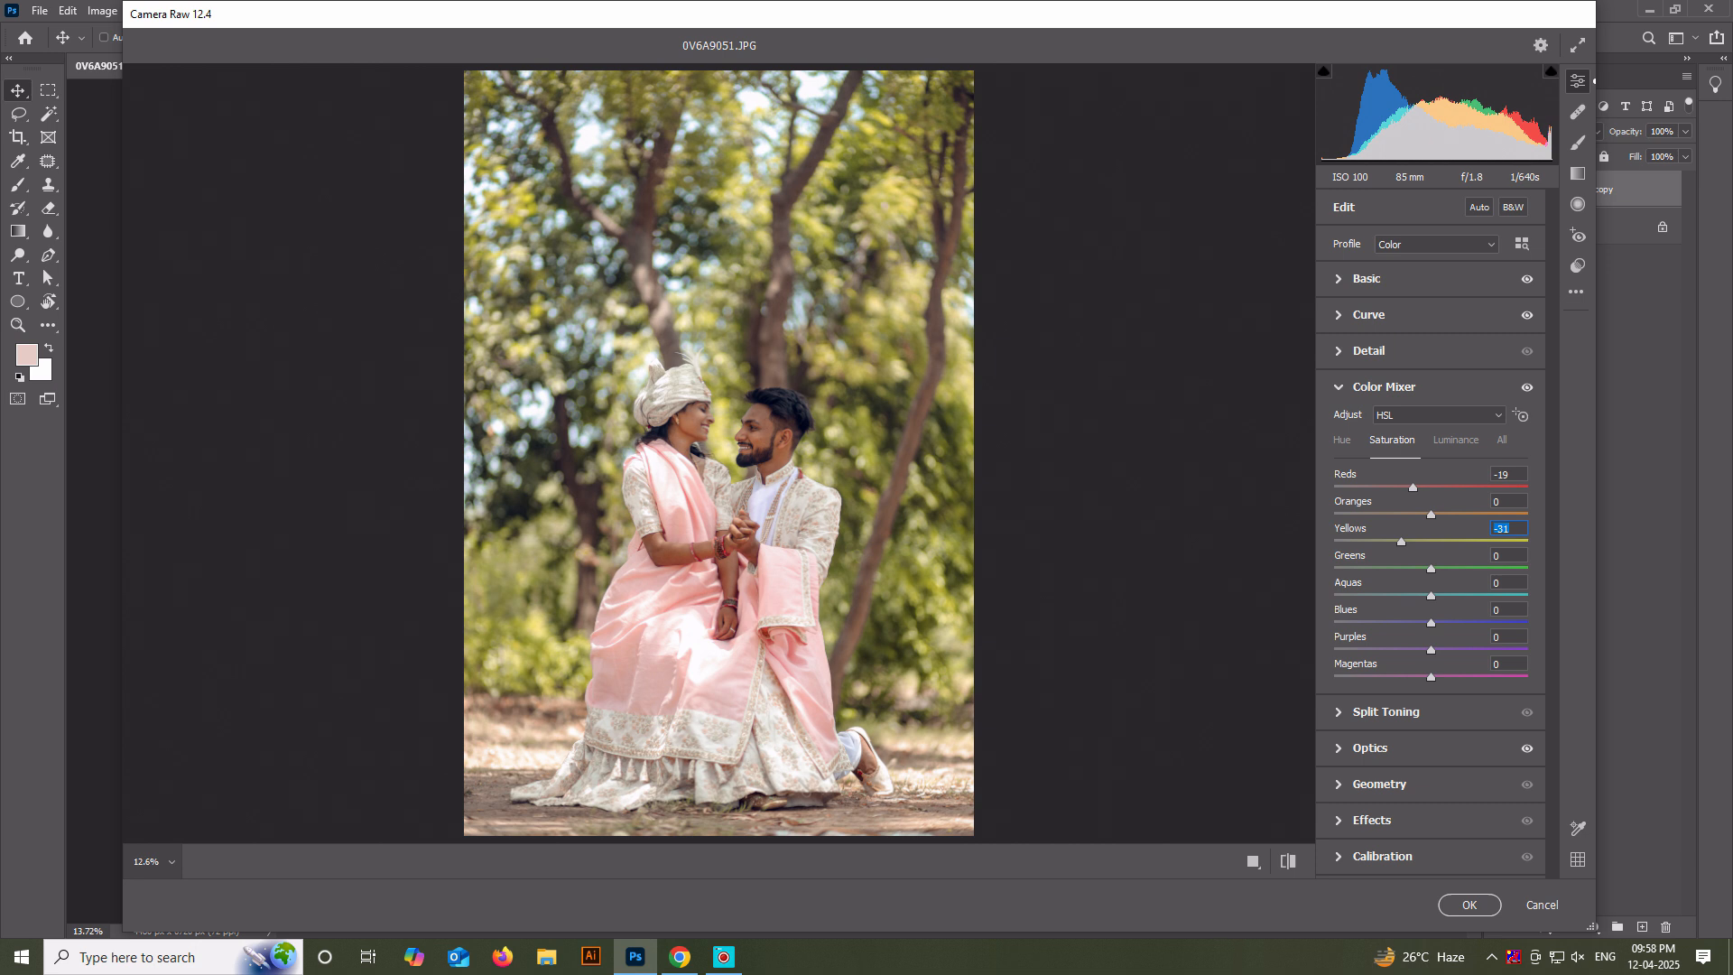
Set the Greens saturation to -50 and adjust the saturation of Blues and Magentas.
{"action": "key", "text": "Tab"}
{"action": "key", "text": "Down"}
{"action": "key", "text": "Down"}
{"action": "key", "text": "Down"}
{"action": "key", "text": "Down"}
{"action": "key", "text": "Down"}
{"action": "key", "text": "Down"}
{"action": "key", "text": "Down"}
{"action": "key", "text": "Down"}
{"action": "key", "text": "Down"}
{"action": "key", "text": "Down"}
{"action": "key", "text": "Down"}
{"action": "key", "text": "Down"}
{"action": "key", "text": "Down"}
{"action": "key", "text": "Down"}
{"action": "key", "text": "Down"}
{"action": "key", "text": "Down"}
{"action": "key", "text": "Down"}
{"action": "key", "text": "Down"}
{"action": "key", "text": "Down"}
{"action": "key", "text": "Down"}
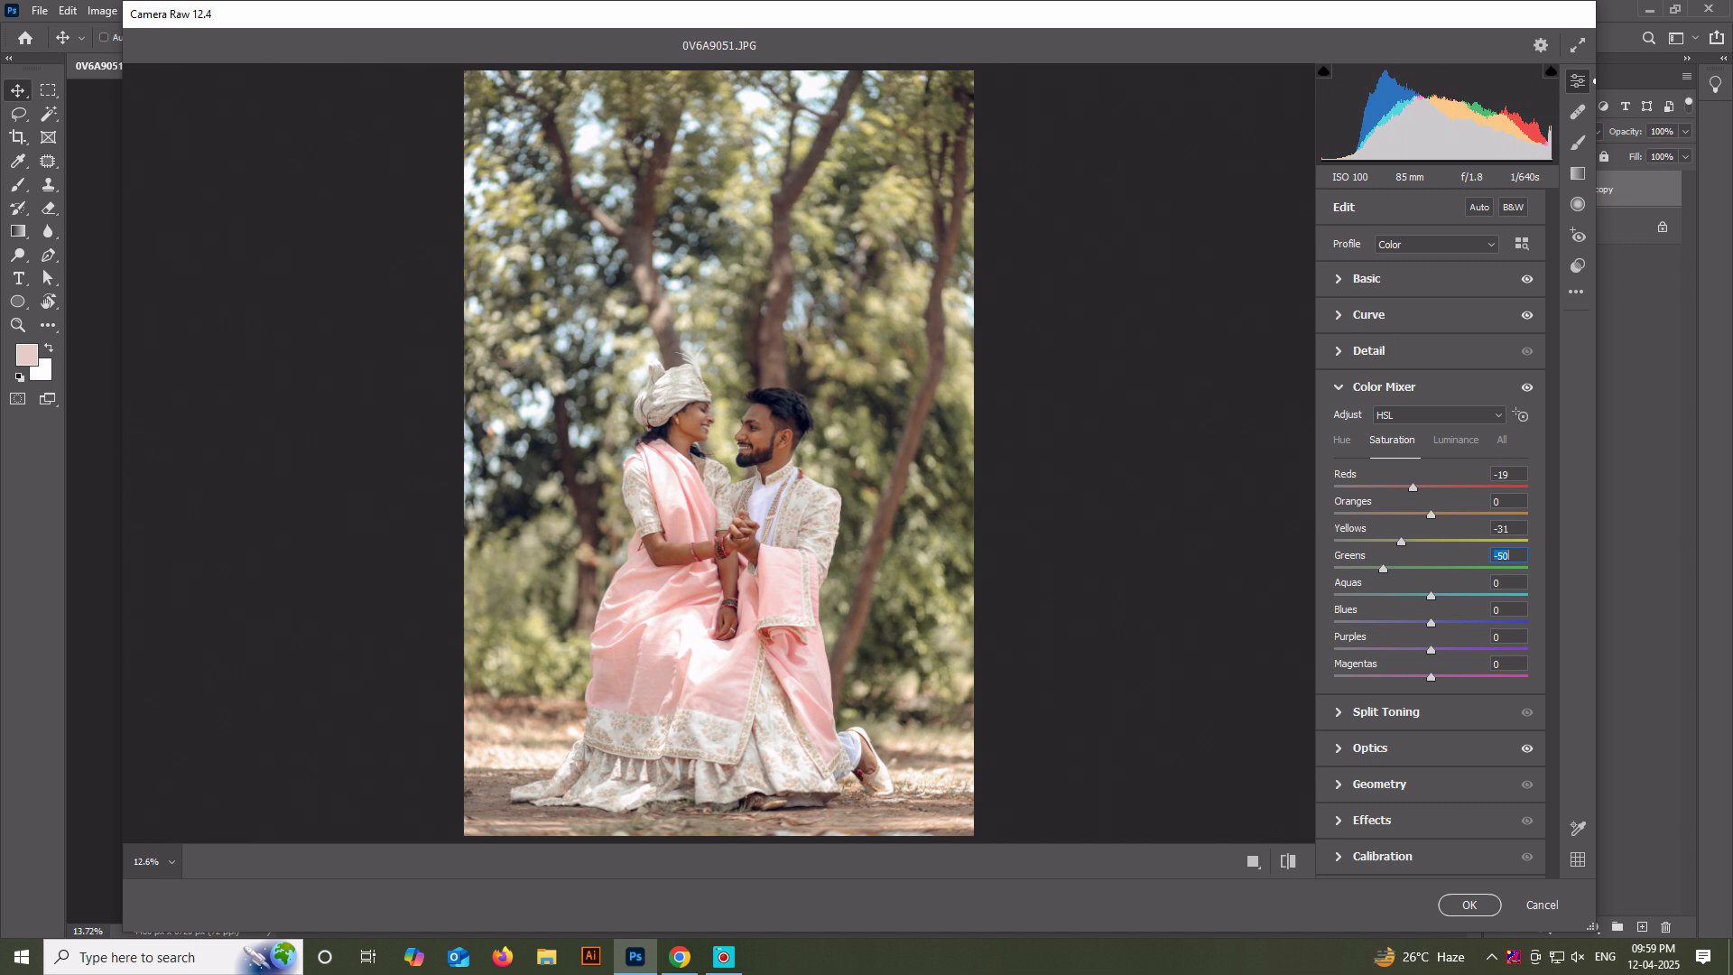
{"action": "left_click_drag", "start_coordinate": [1430, 624], "coordinate": [1403, 623]}
{"action": "left_click_drag", "start_coordinate": [1408, 623], "coordinate": [1461, 676]}
Set the Color Mixer luminance of Oranges to +26, Yellows to +11 and Greens to -32.
{"action": "left_click", "coordinate": [1456, 440]}
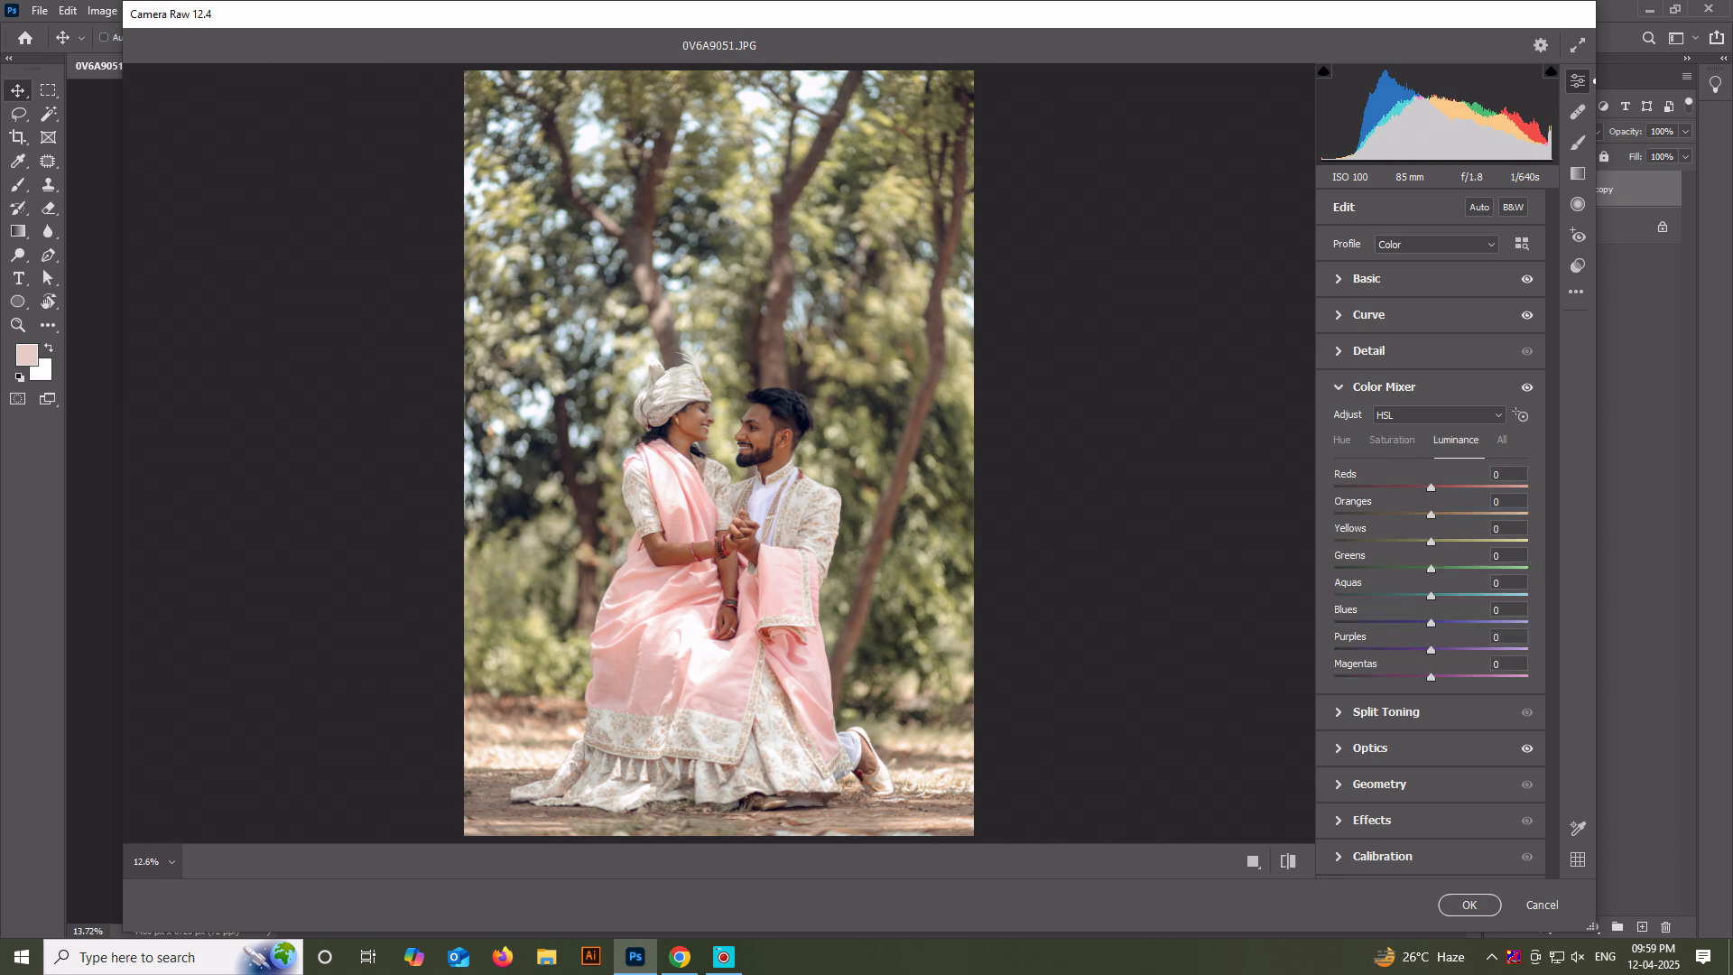
{"action": "mouse_move", "coordinate": [1430, 514]}
{"action": "left_mouse_down"}
{"action": "mouse_move", "coordinate": [1455, 514]}
{"action": "mouse_move", "coordinate": [1441, 541]}
{"action": "left_mouse_up"}
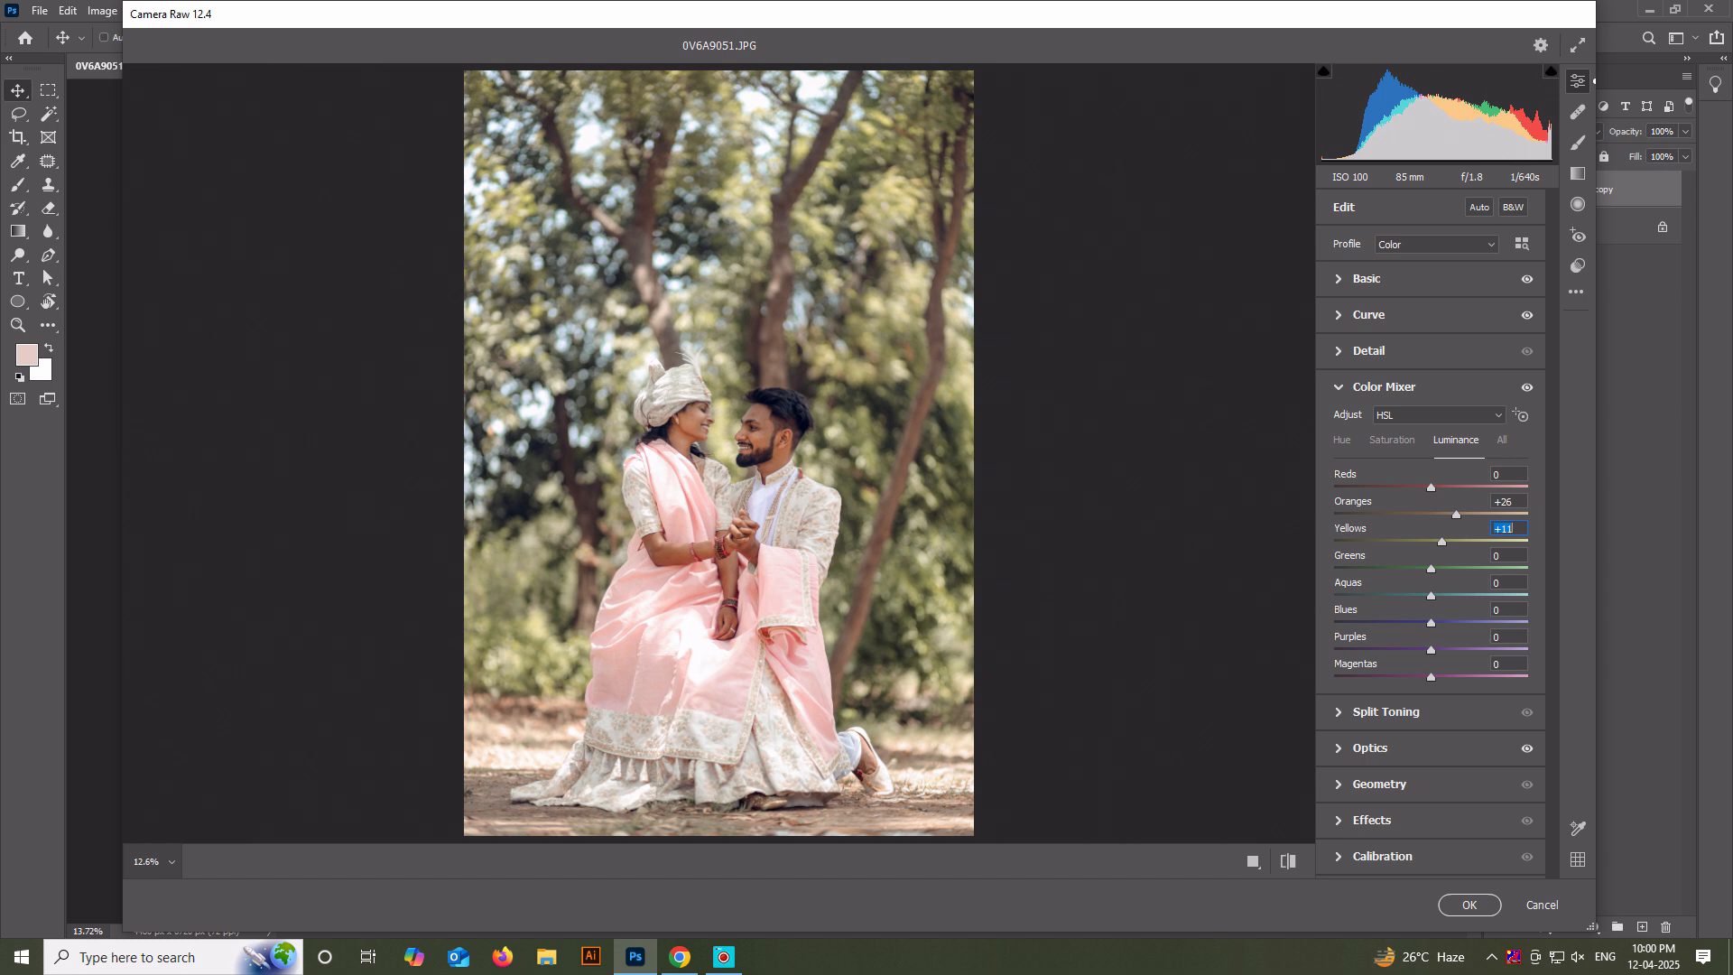
{"action": "left_click_drag", "start_coordinate": [1430, 569], "coordinate": [1411, 569]}
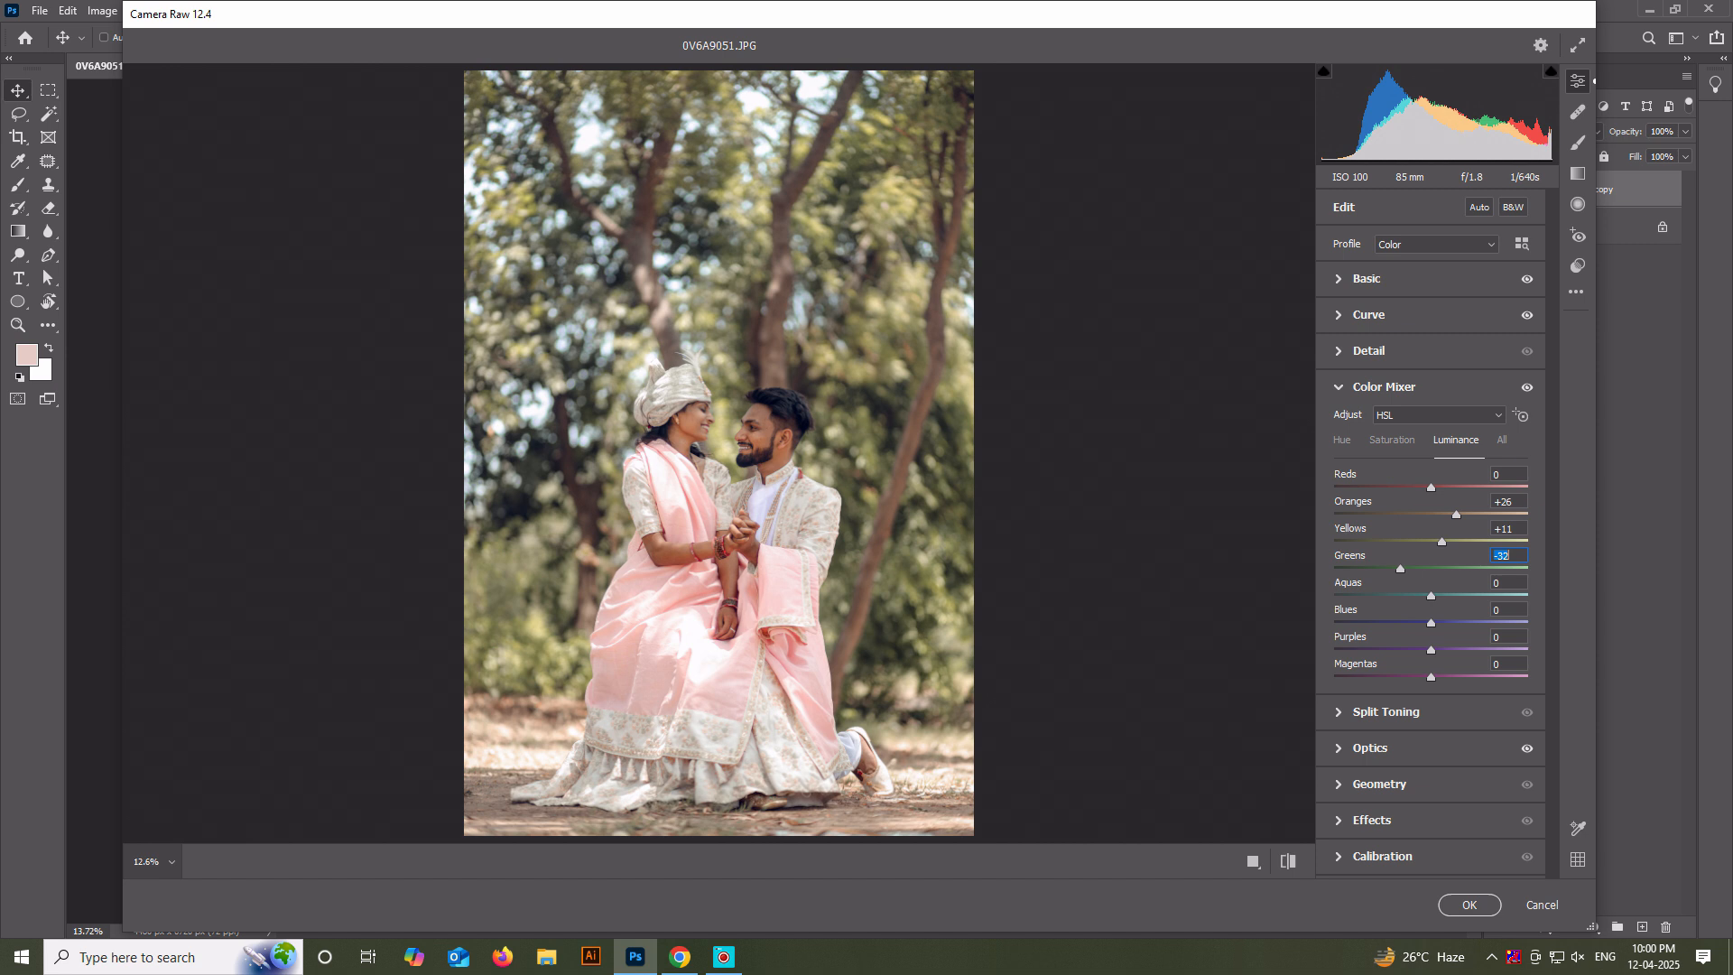
{"action": "left_click", "coordinate": [1383, 387]}
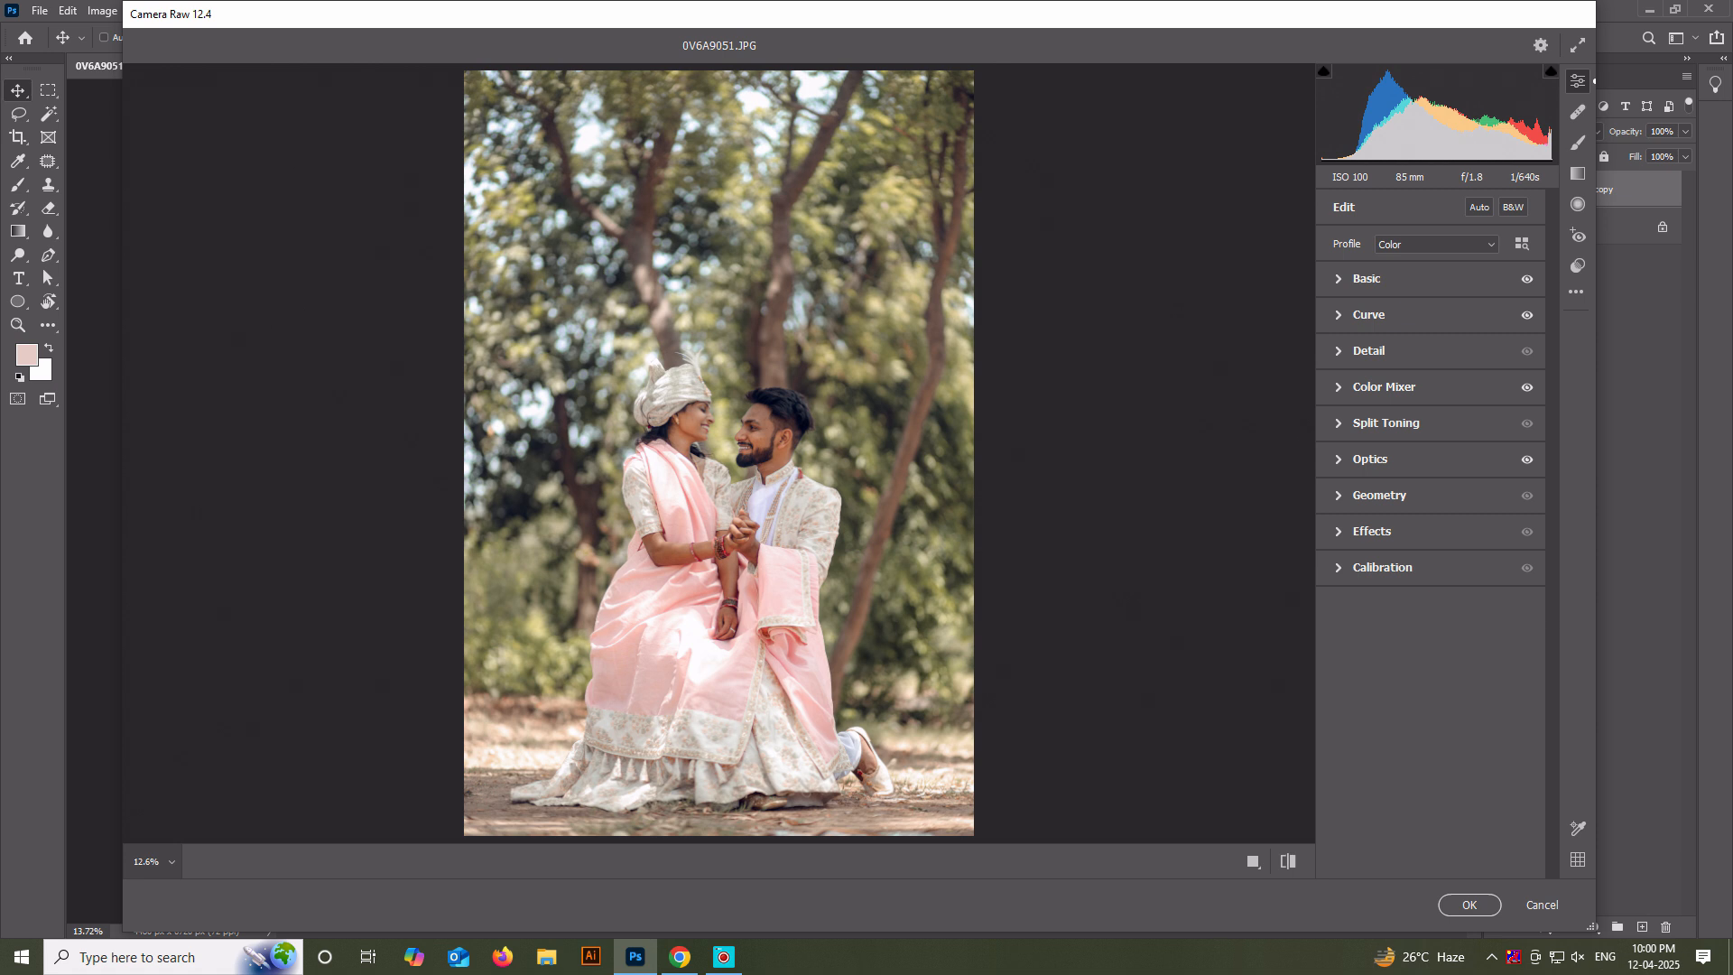
Compare the original and edited photo side by side, examining the couple's faces and the background foliage up close.
{"action": "left_click", "coordinate": [1288, 861]}
{"action": "left_click", "coordinate": [1288, 860]}
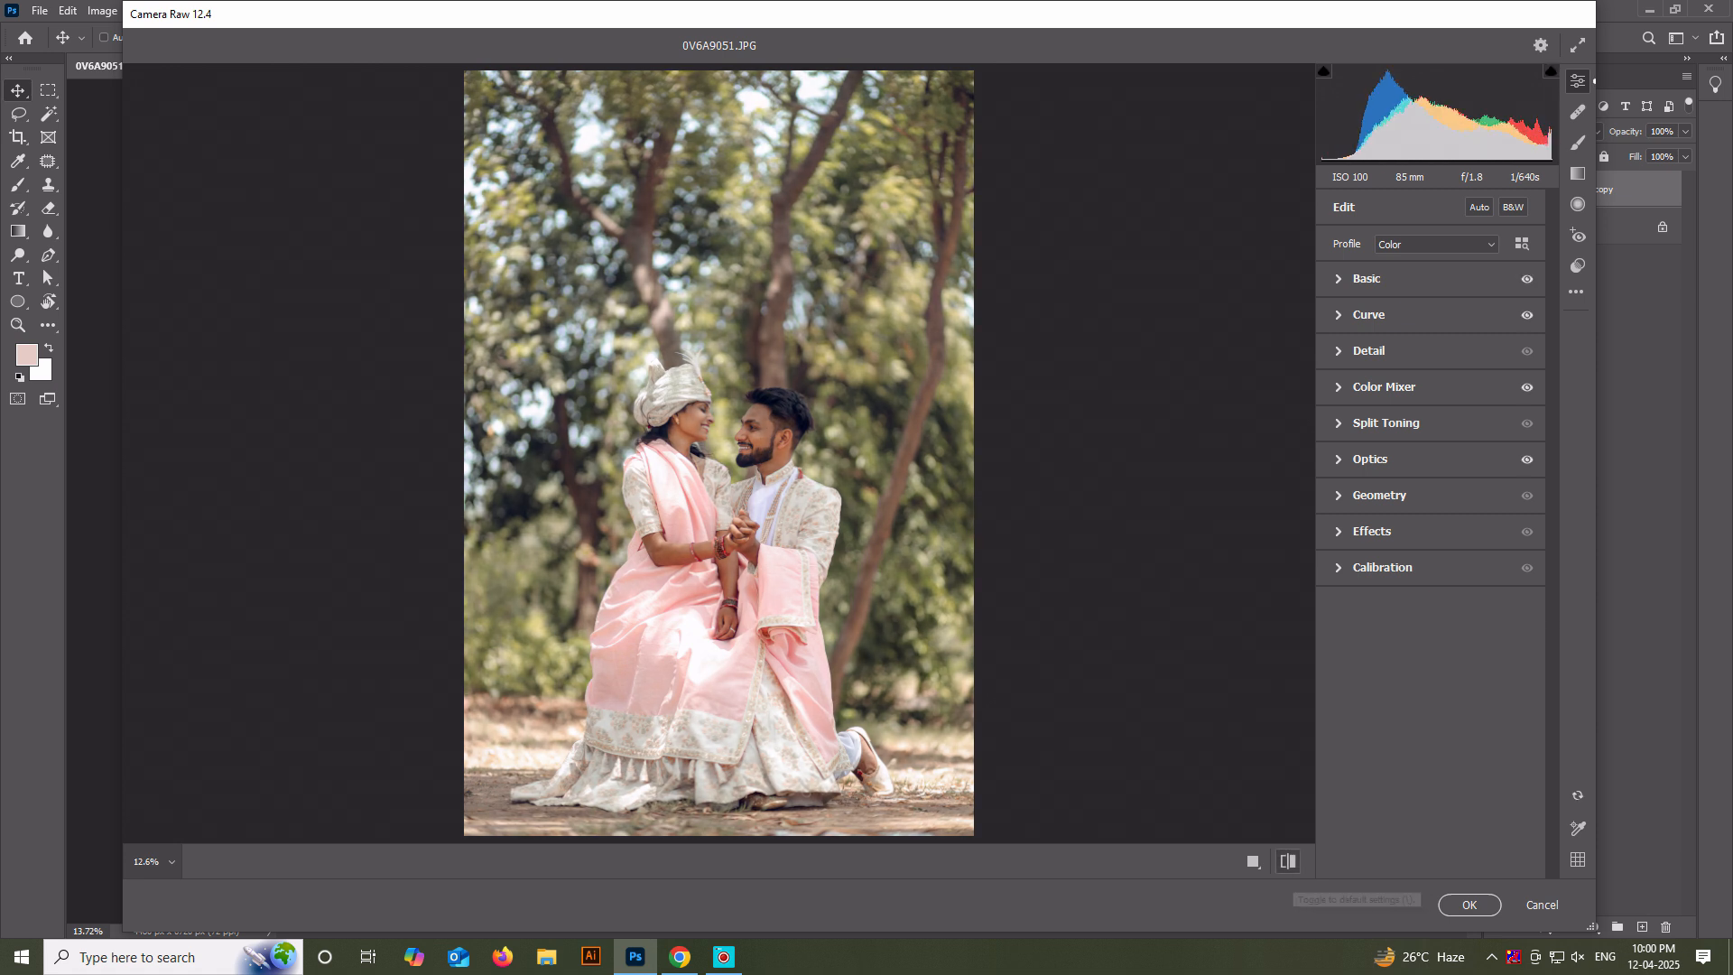
{"action": "left_click", "coordinate": [1288, 861]}
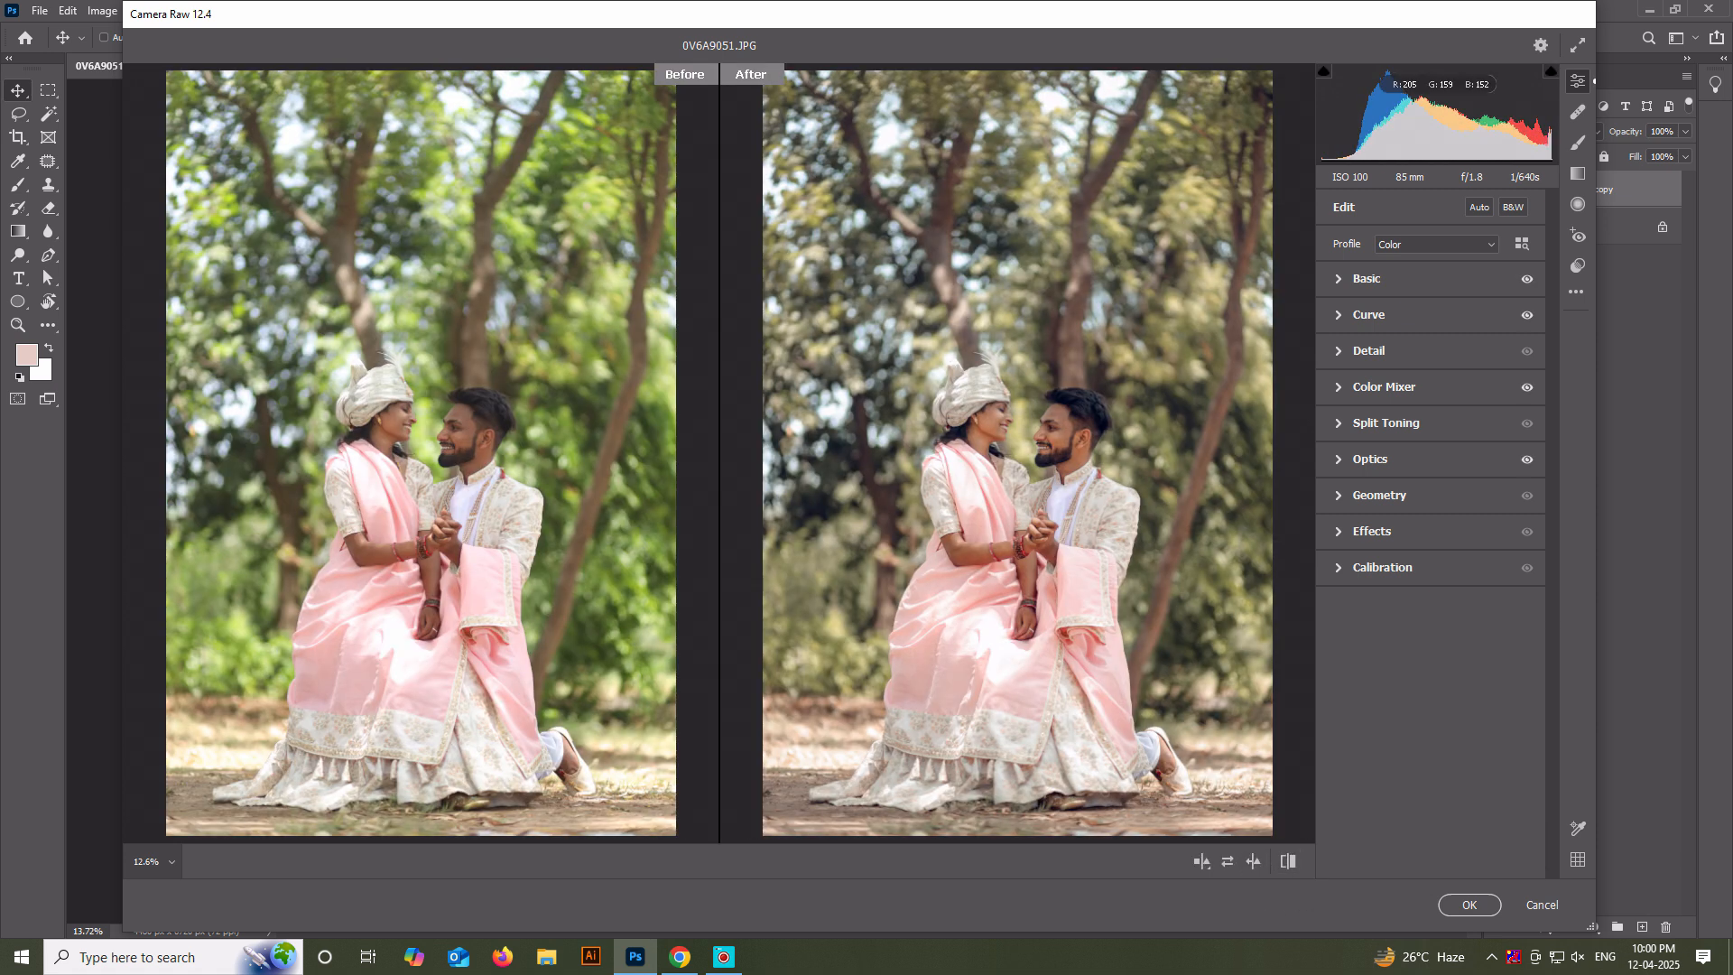
{"action": "scroll", "coordinate": [1069, 424], "scroll_direction": "up", "scroll_amount": 2}
{"action": "scroll", "coordinate": [1069, 424], "scroll_direction": "up", "scroll_amount": 3}
{"action": "scroll", "coordinate": [1070, 425], "scroll_direction": "down", "scroll_amount": 5}
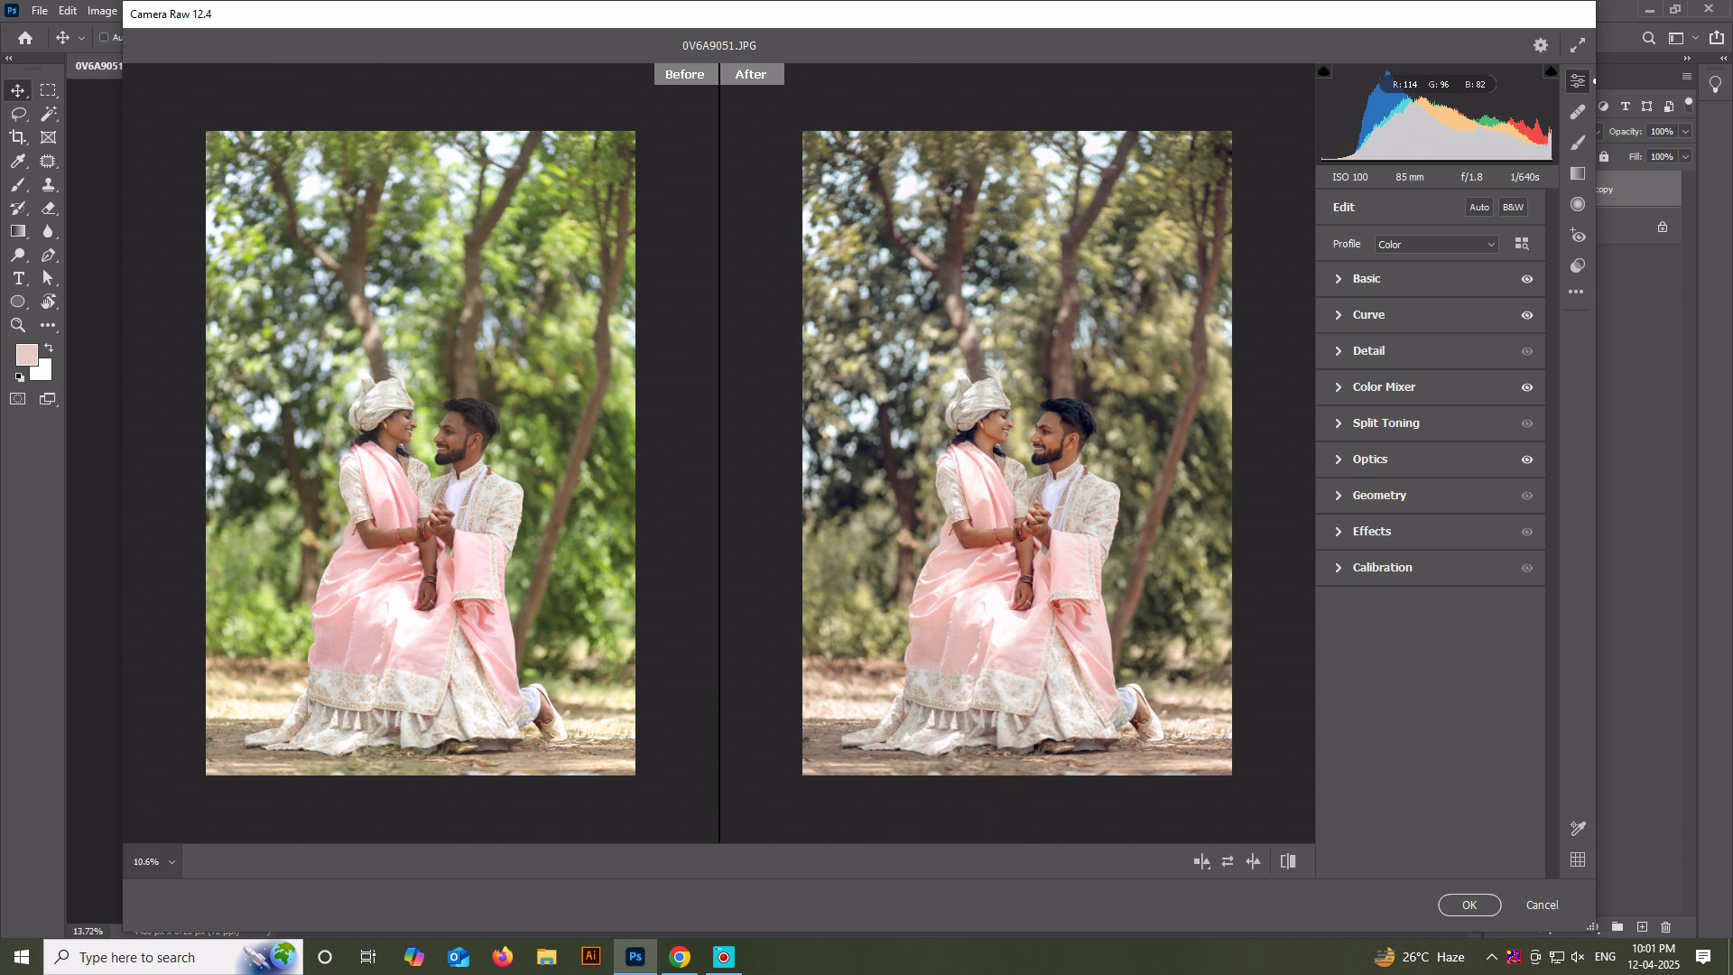
{"action": "scroll", "coordinate": [1017, 453], "scroll_direction": "up", "scroll_amount": 6}
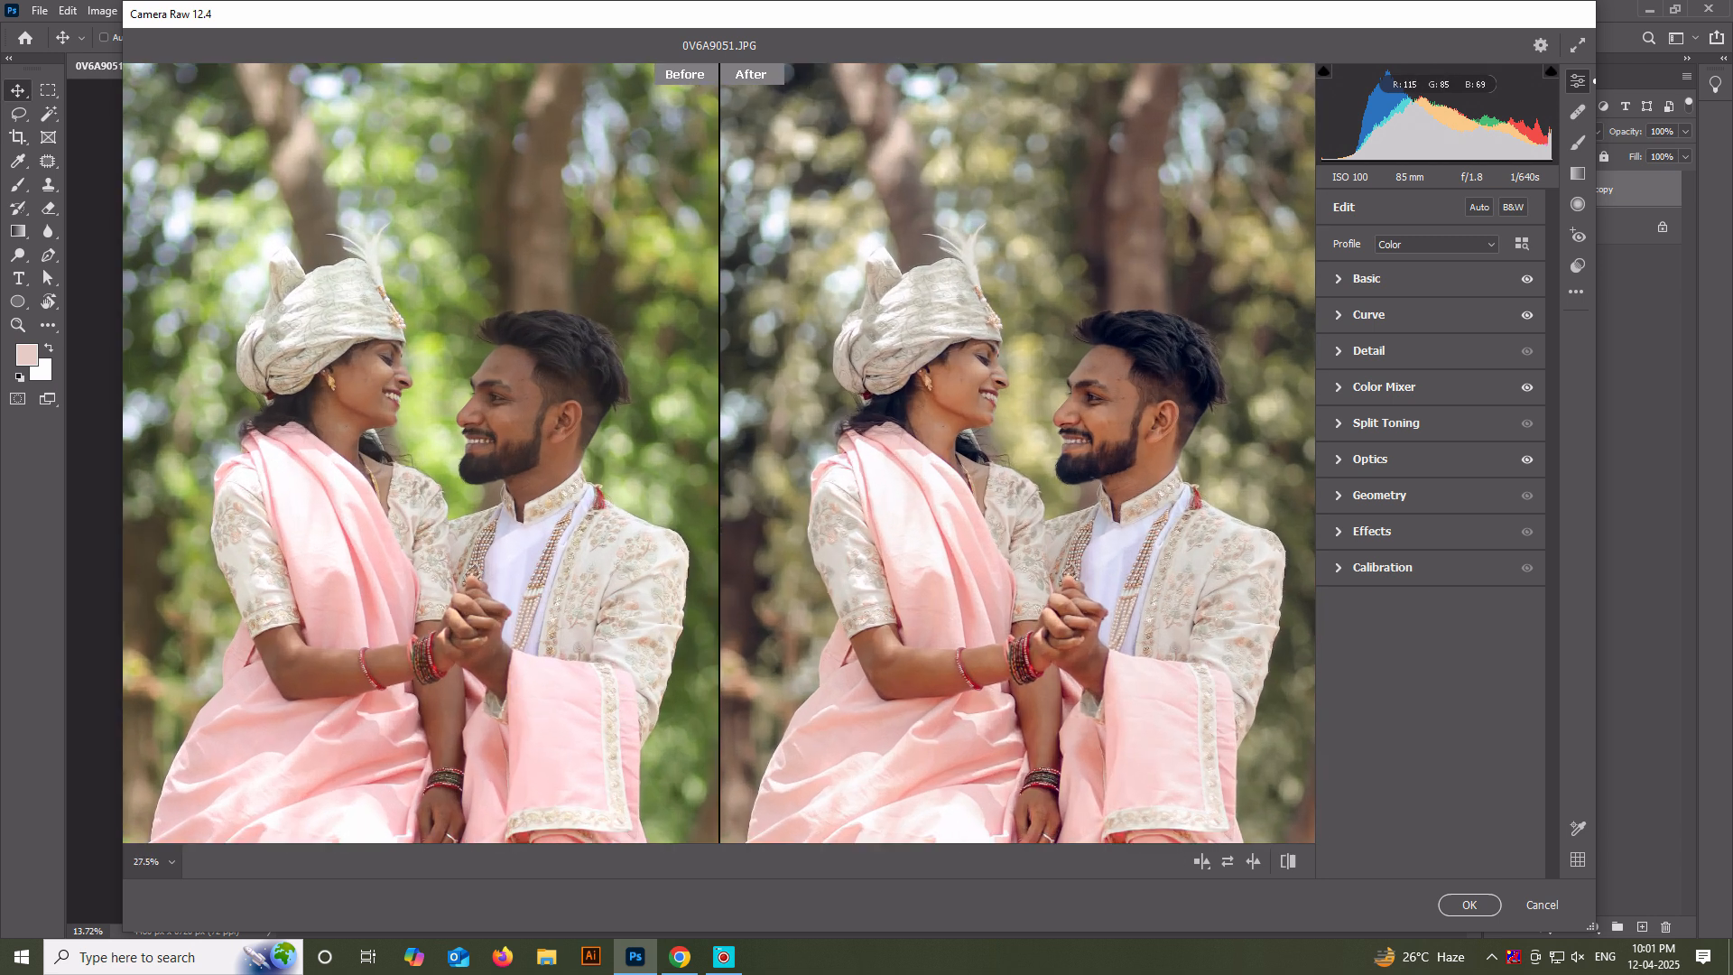
{"action": "left_click", "coordinate": [1288, 861]}
{"action": "left_click", "coordinate": [1288, 861]}
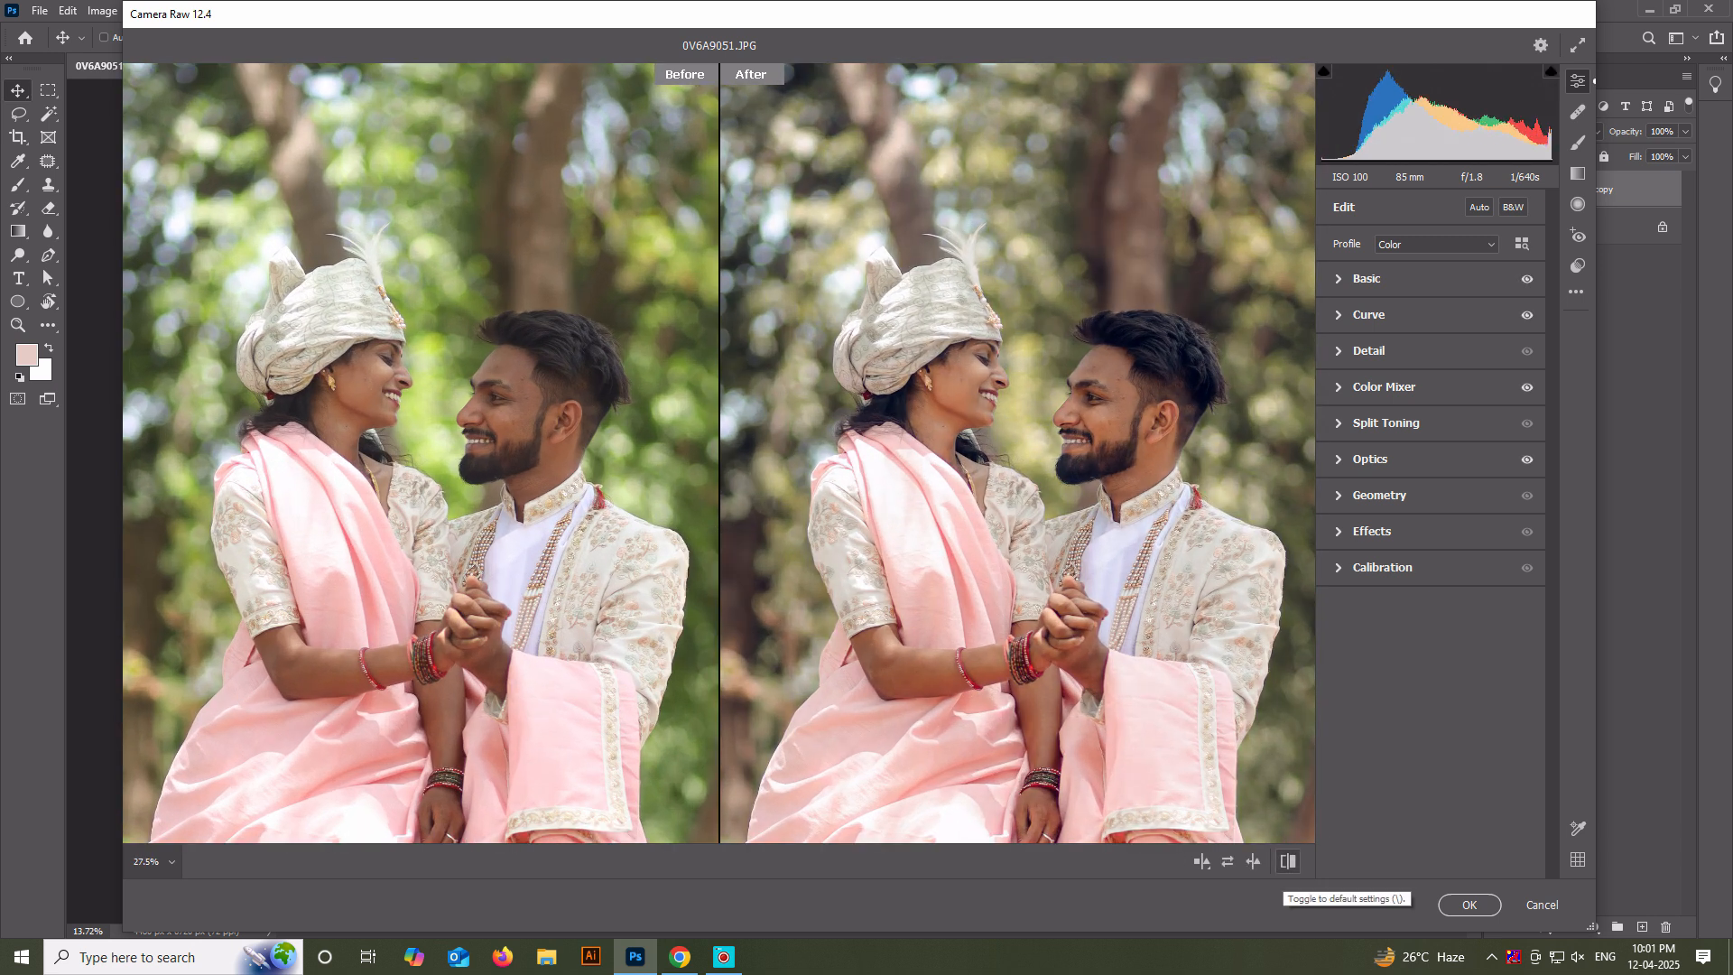
{"action": "scroll", "coordinate": [1015, 450], "scroll_direction": "down", "scroll_amount": 3}
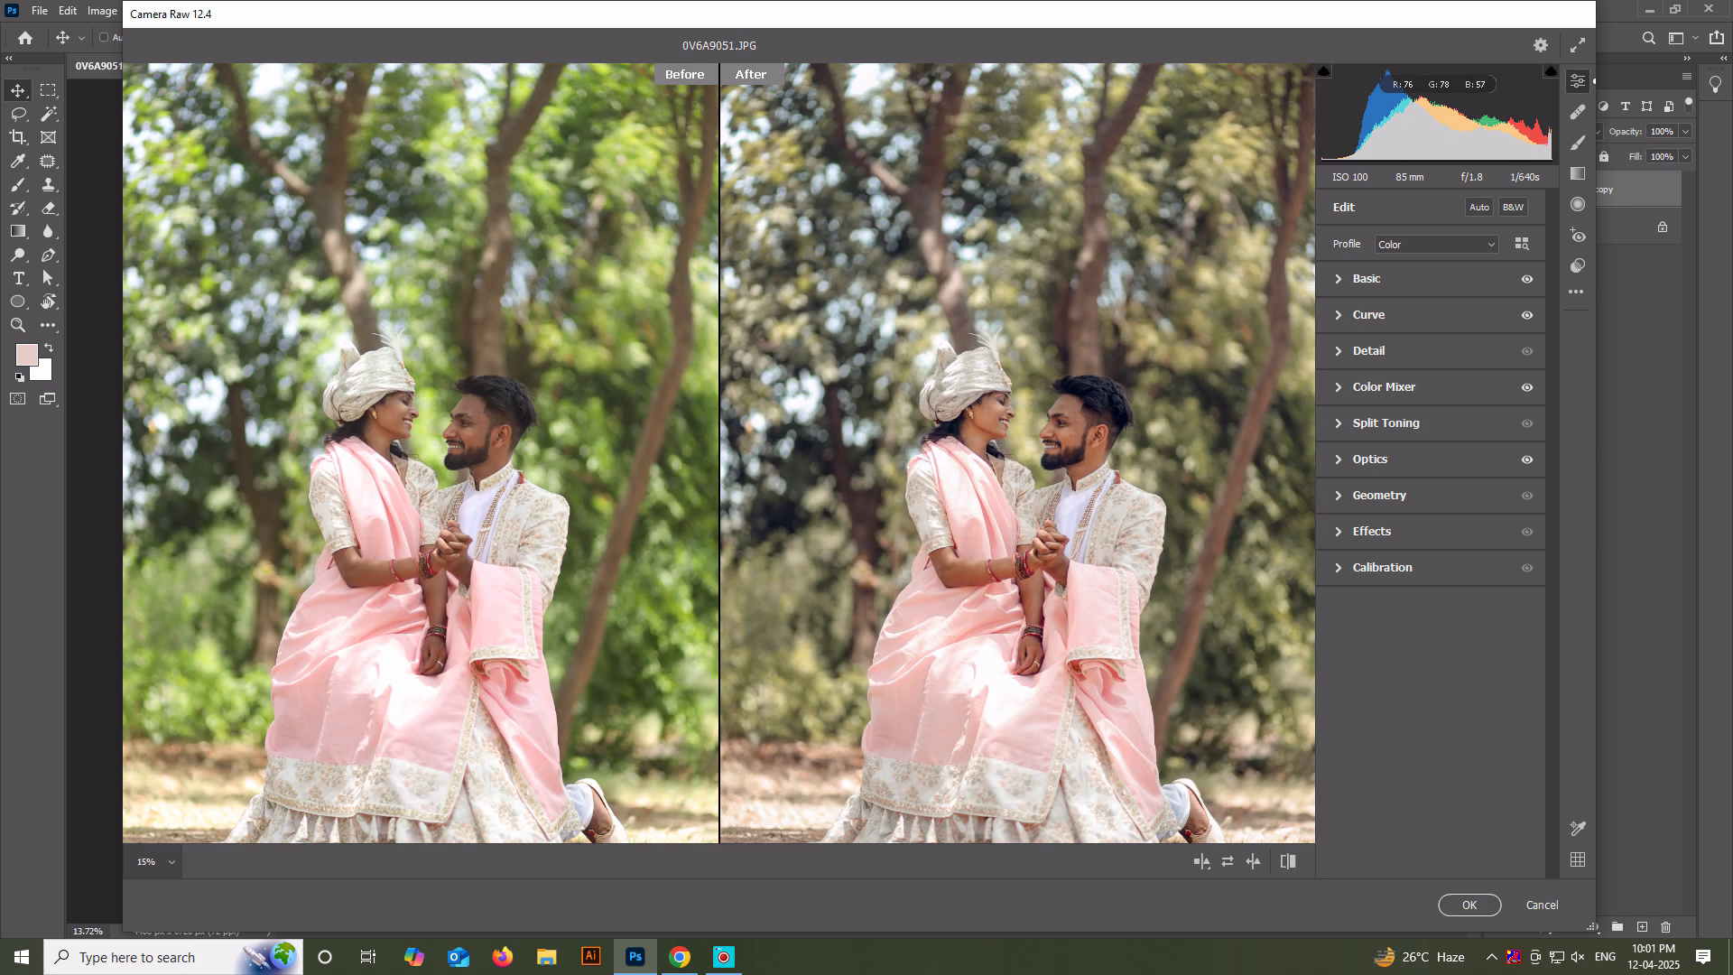
{"action": "scroll", "coordinate": [1016, 451], "scroll_direction": "down", "scroll_amount": 3}
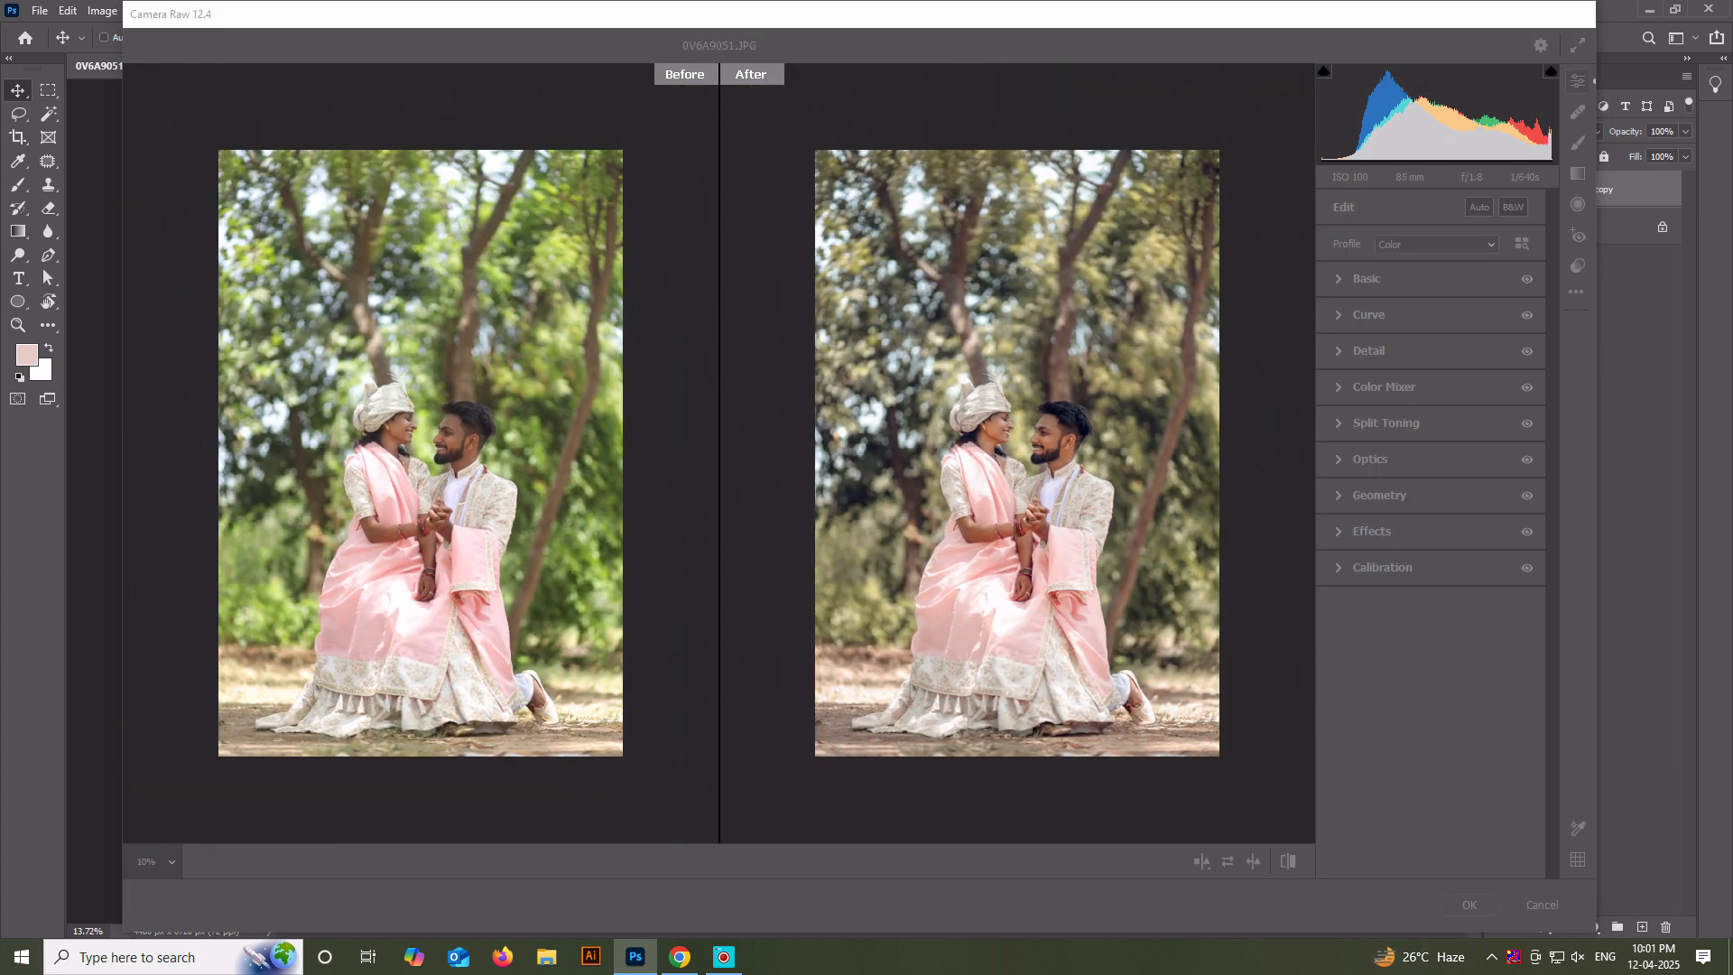
Apply the Camera Raw adjustments to the Background copy layer and duplicate that layer.
{"action": "left_click", "coordinate": [1469, 904]}
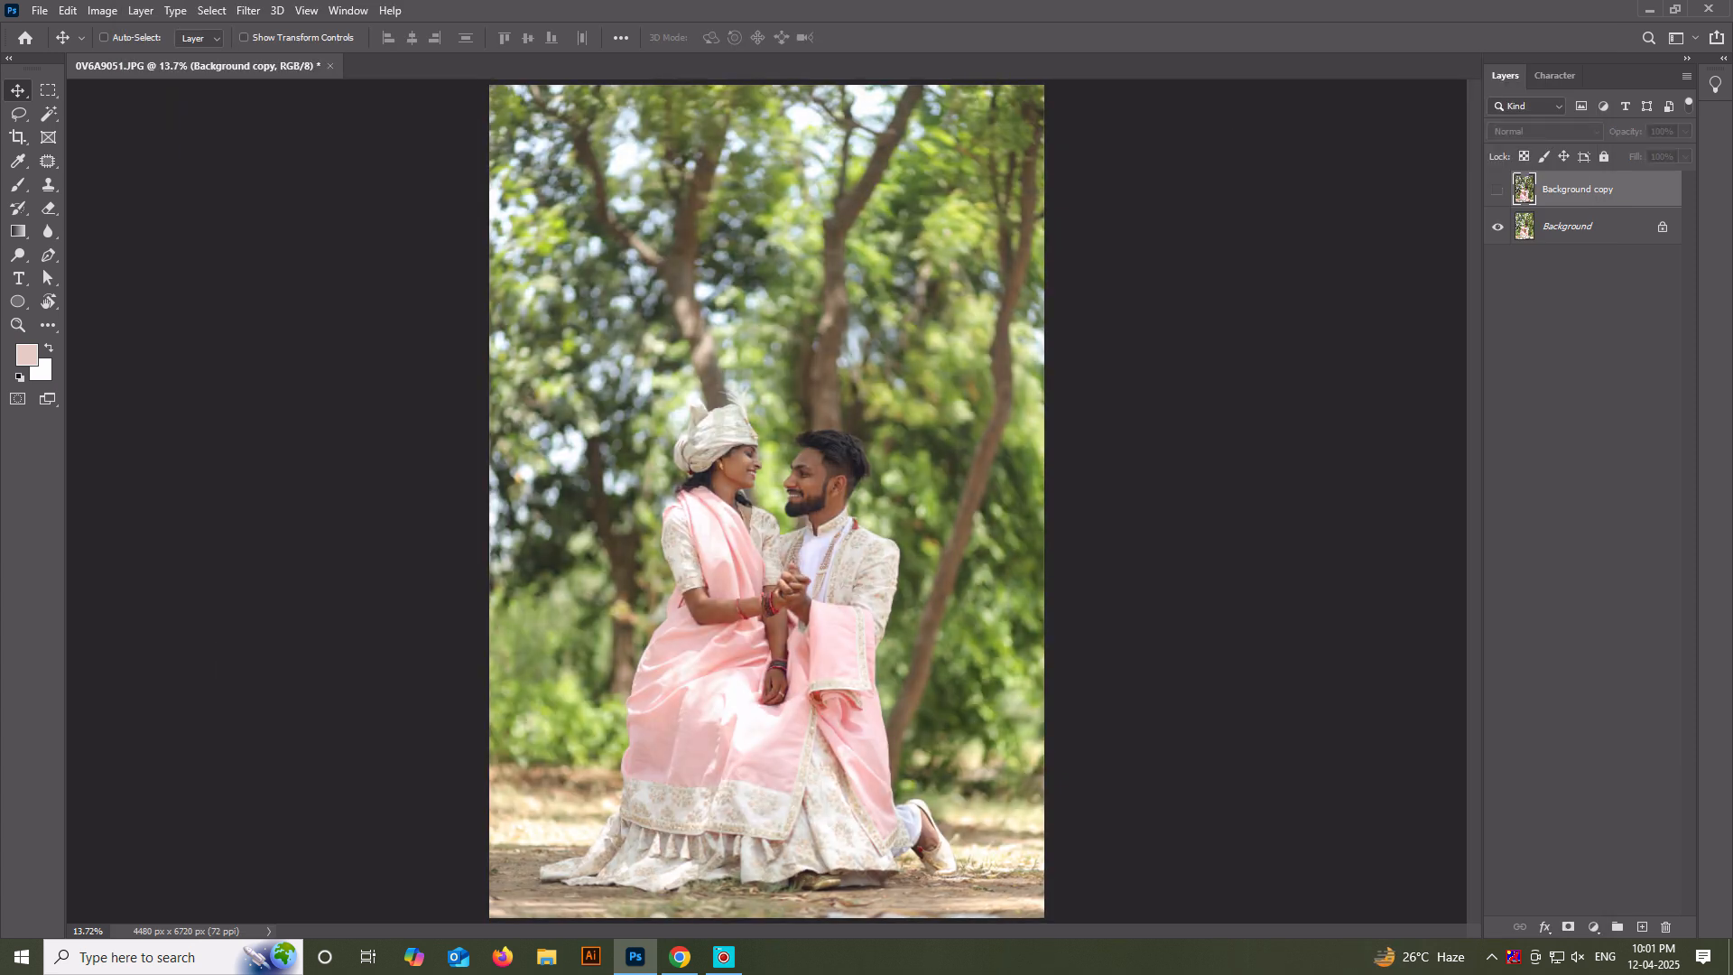
{"action": "scroll", "coordinate": [789, 468], "scroll_direction": "up", "scroll_amount": 15}
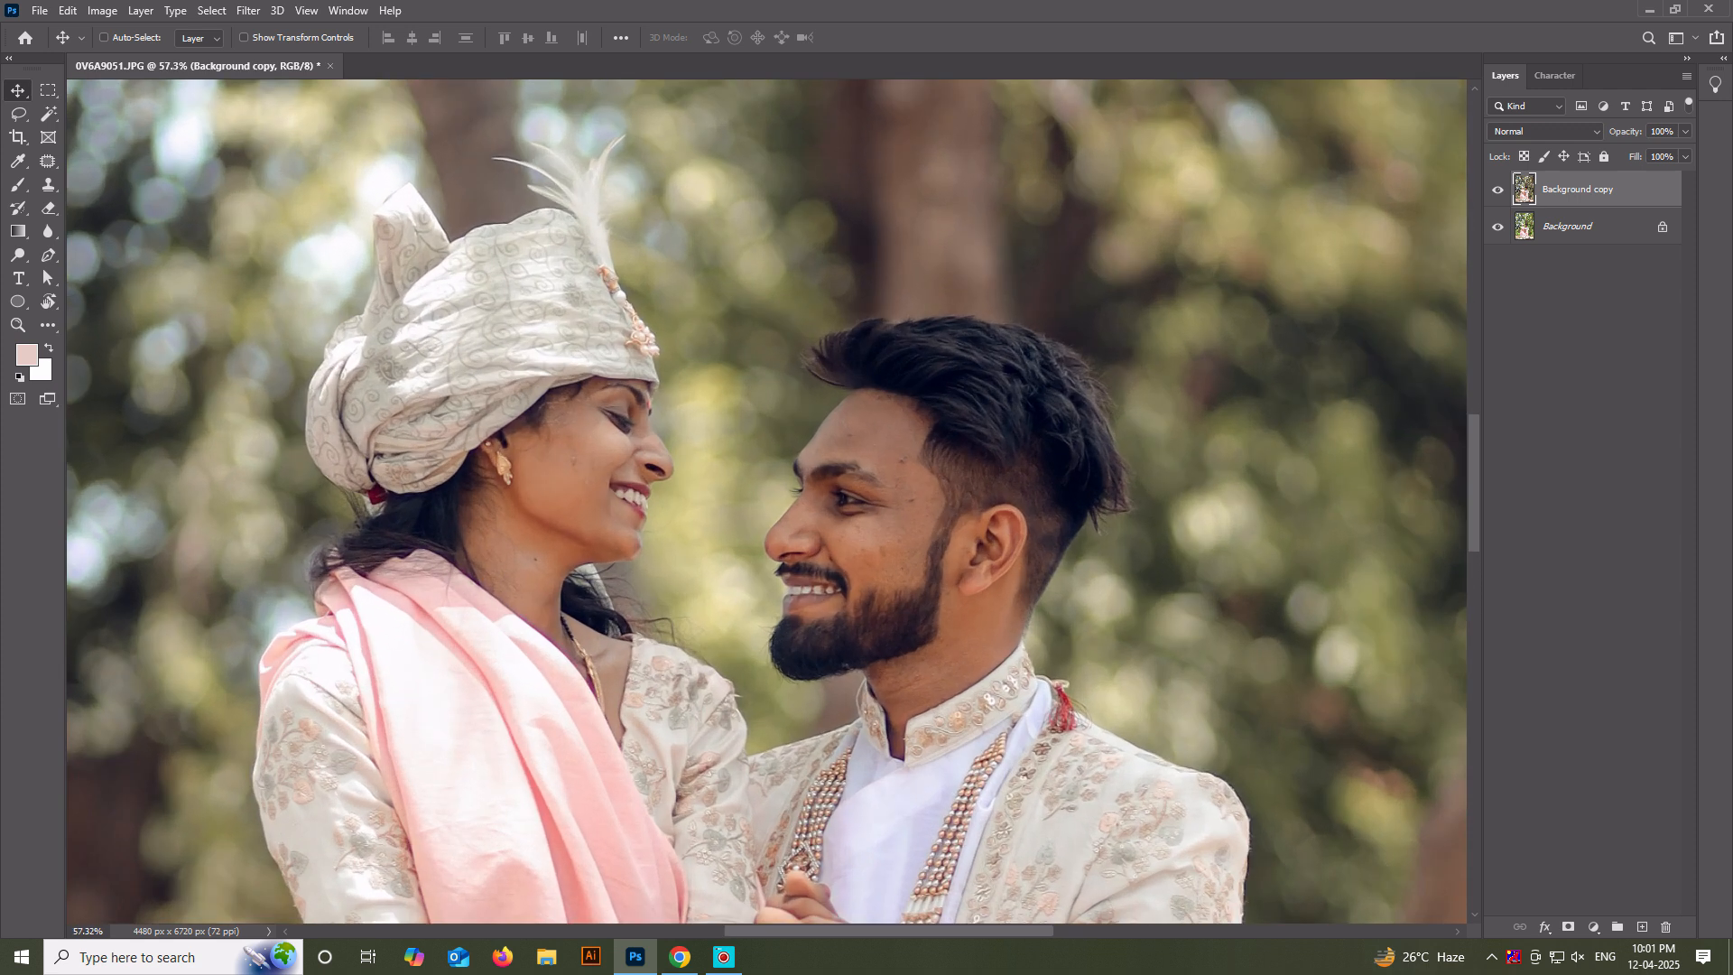
{"action": "scroll", "coordinate": [781, 487], "scroll_direction": "up", "scroll_amount": 1}
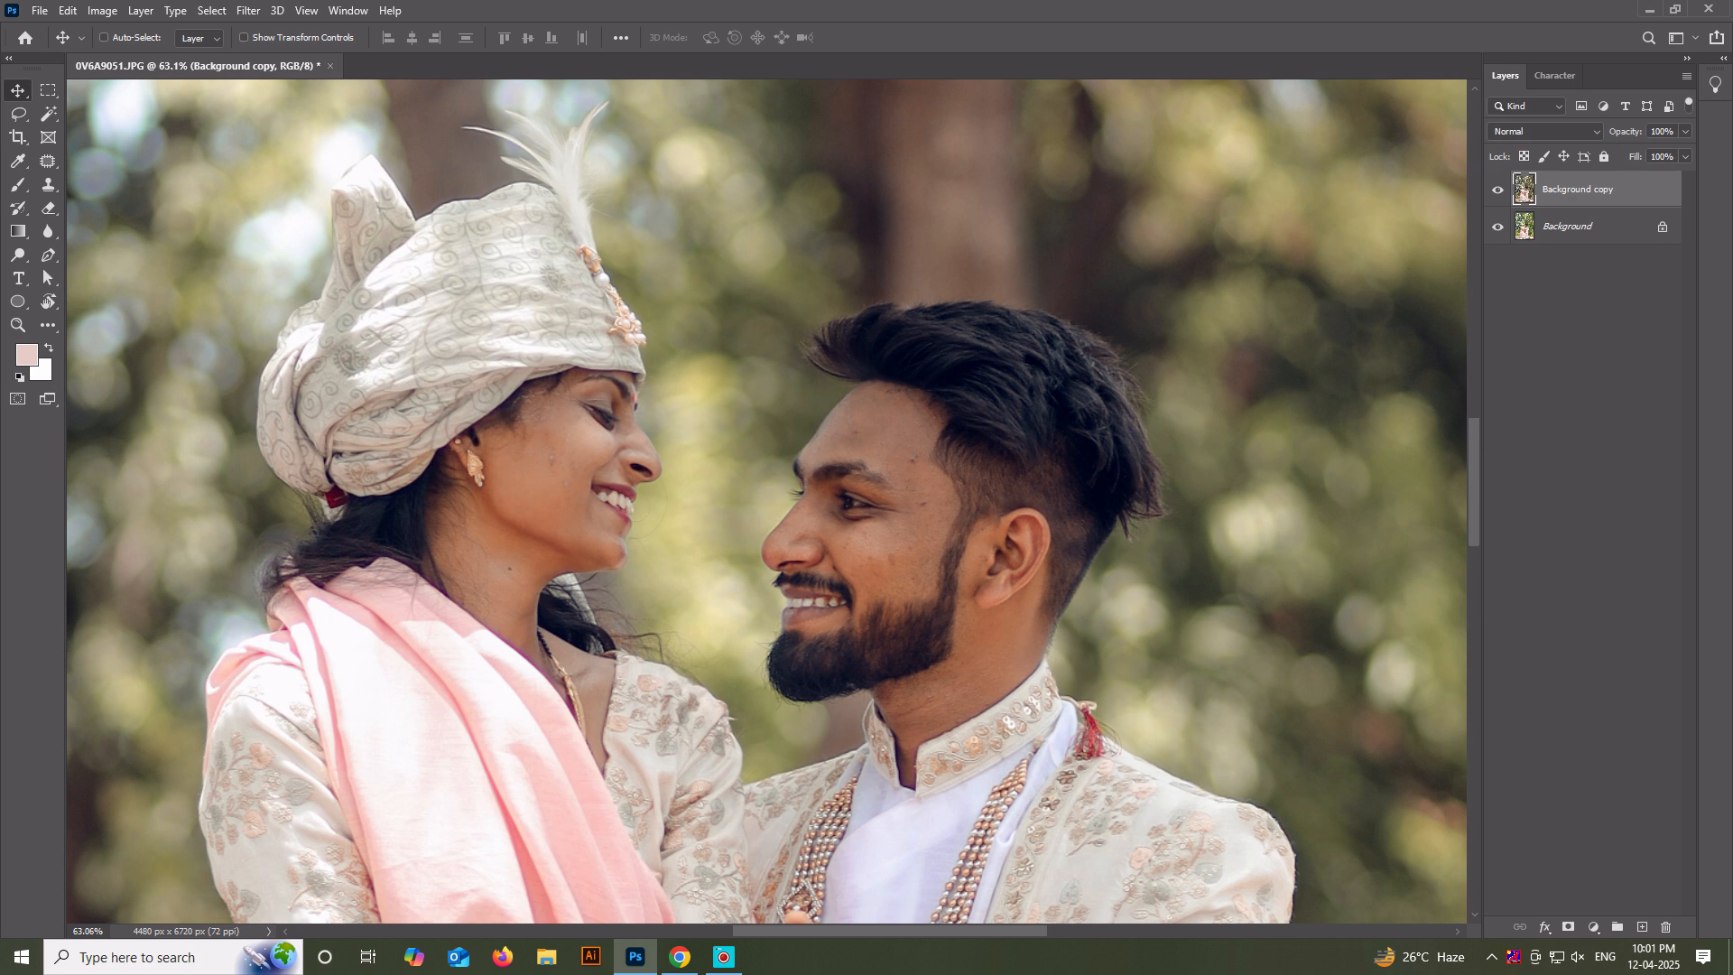
{"action": "scroll", "coordinate": [800, 460], "scroll_direction": "down", "scroll_amount": 12}
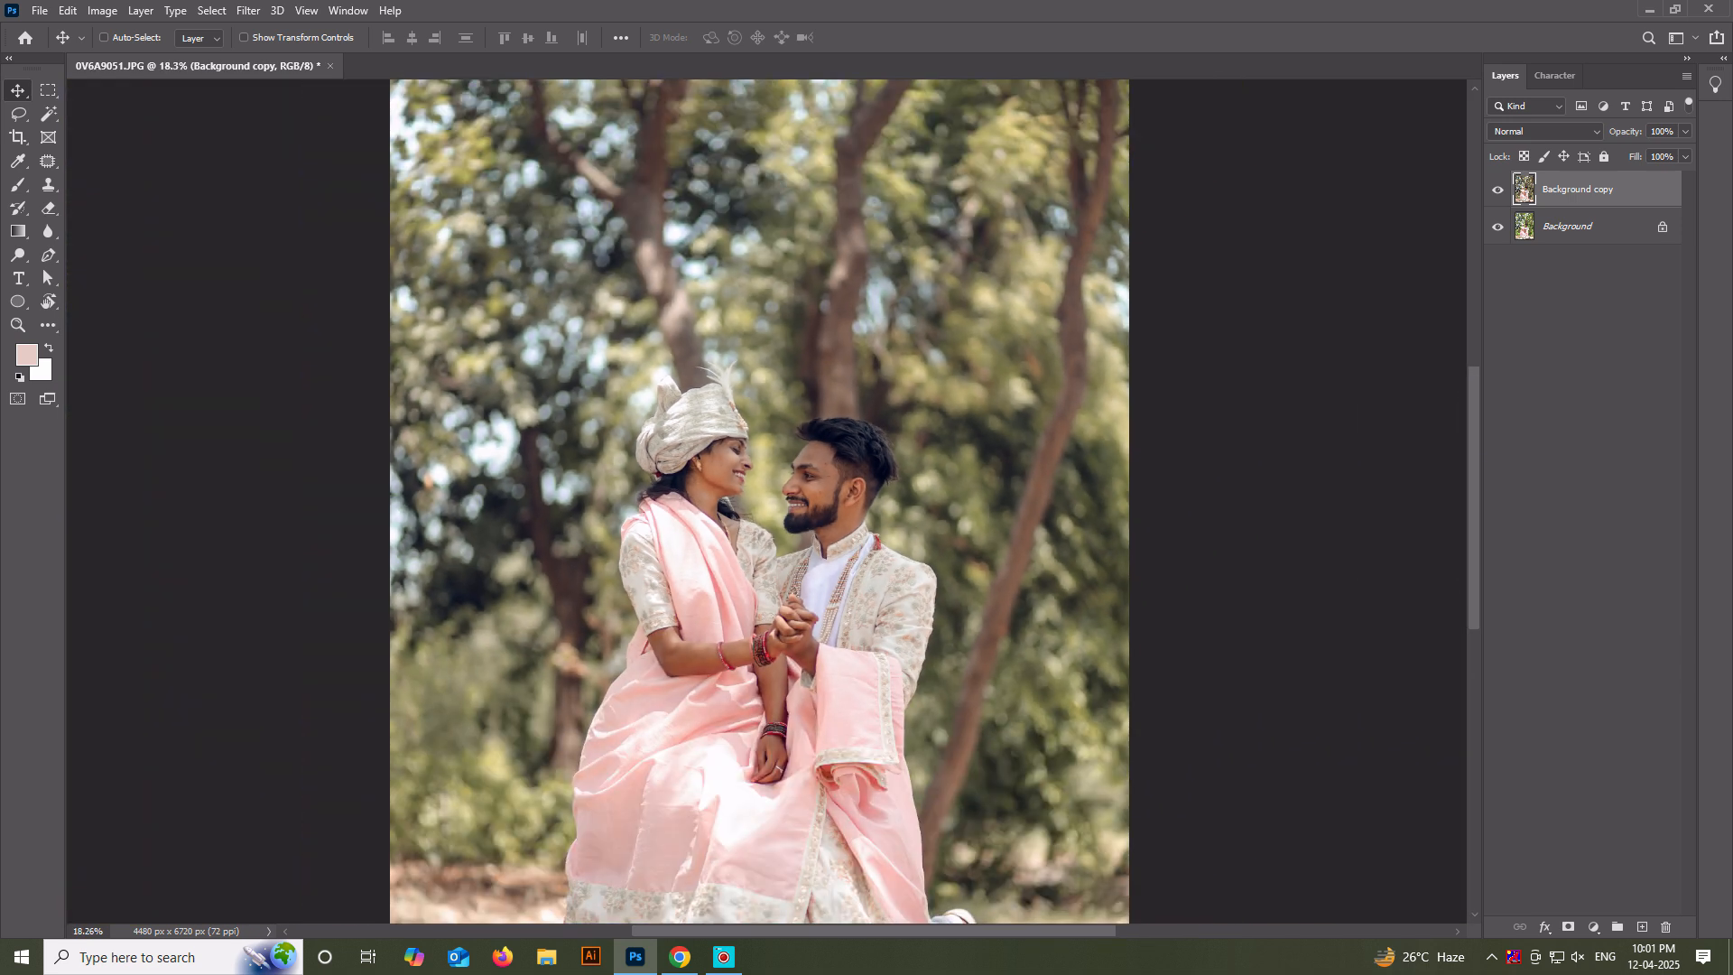
{"action": "left_click_drag", "start_coordinate": [1593, 189], "coordinate": [1642, 927]}
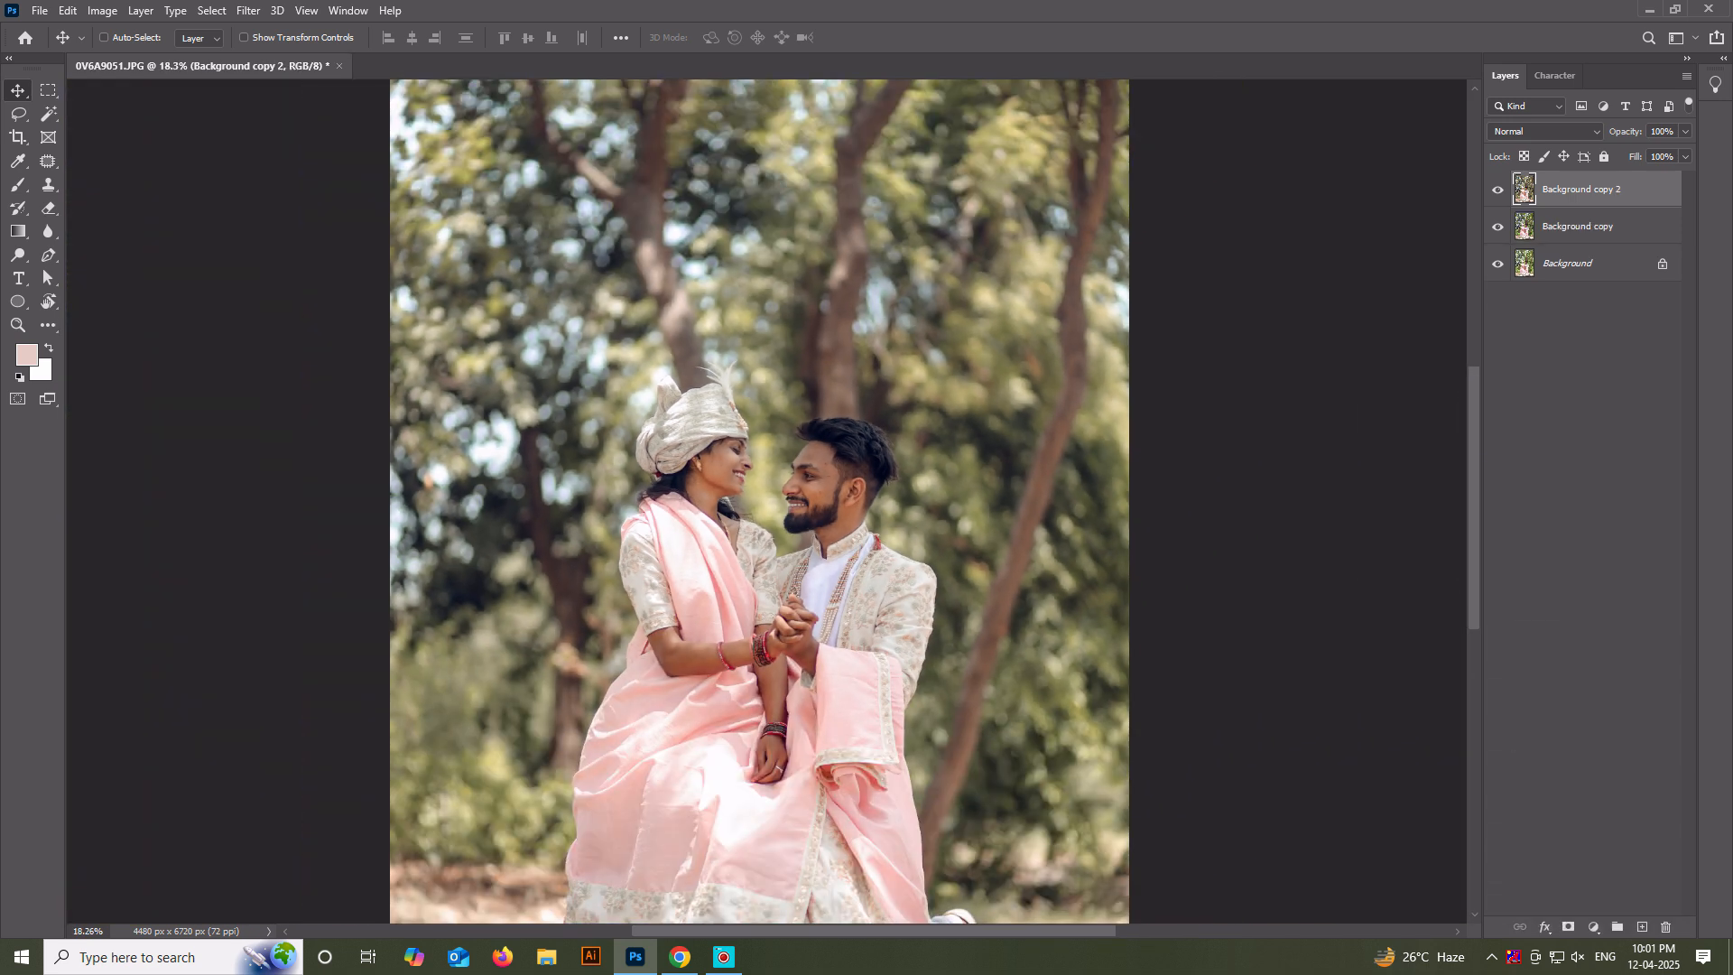
Apply the Dust & Scratches filter to the Background copy 2 layer with a radius of about 30 pixels and threshold 3.
{"action": "left_click", "coordinate": [248, 11]}
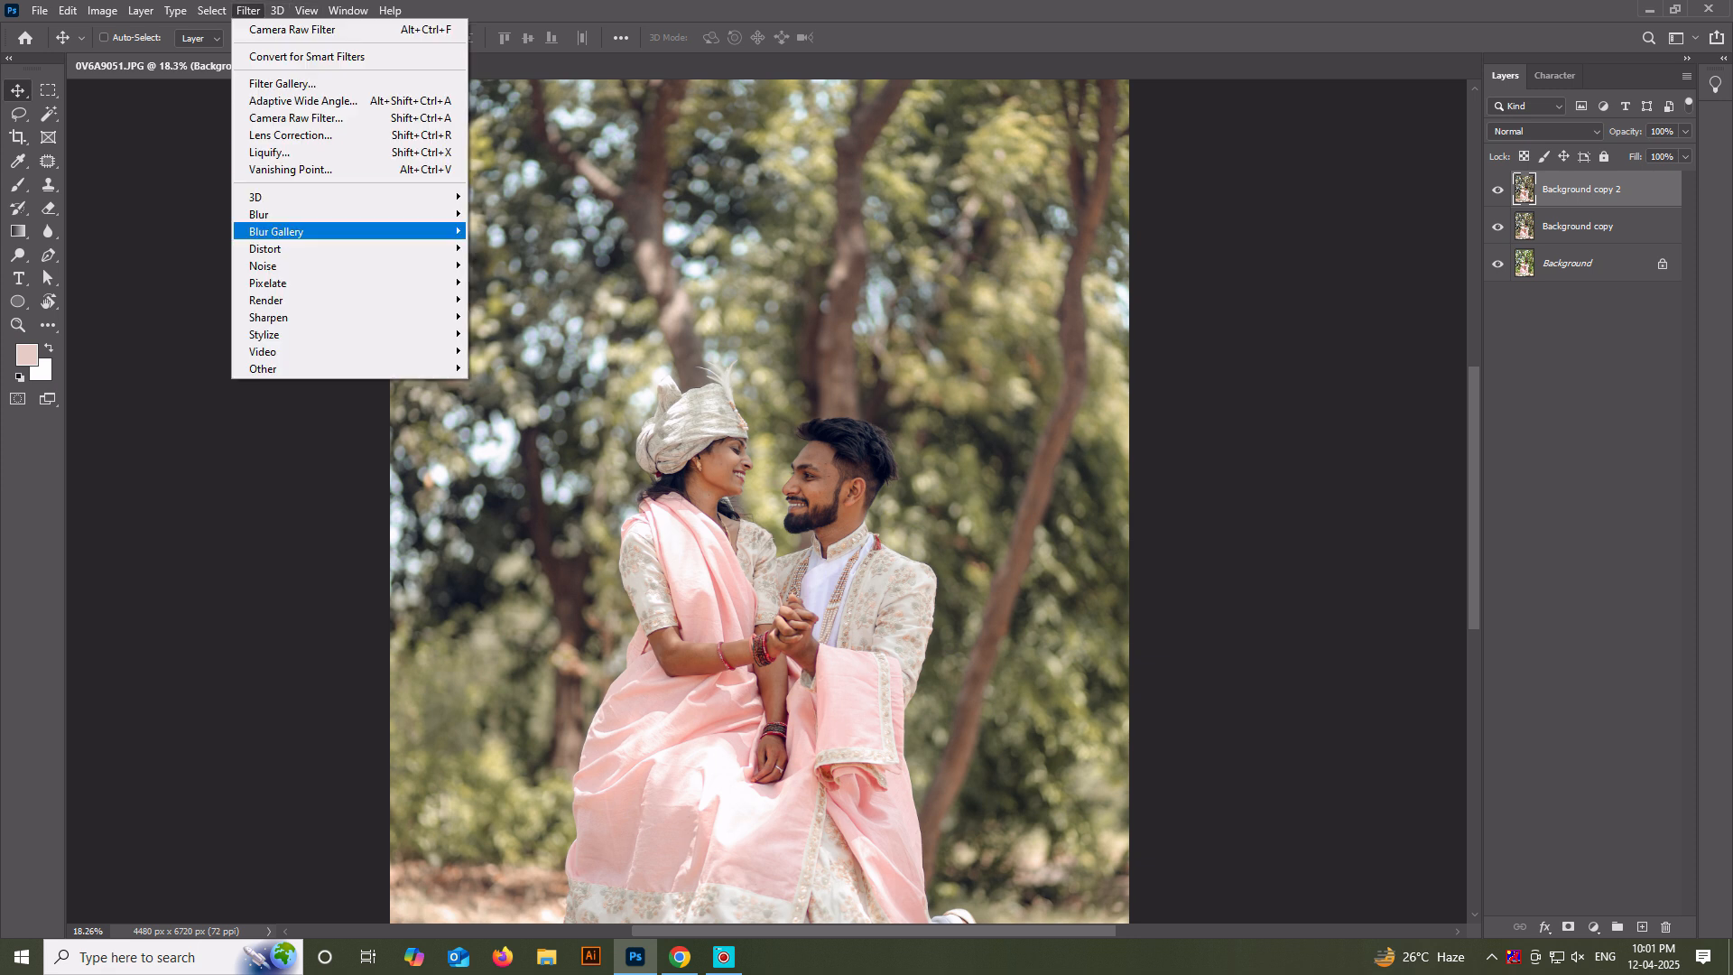
{"action": "mouse_move", "coordinate": [424, 265]}
{"action": "left_click", "coordinate": [525, 299]}
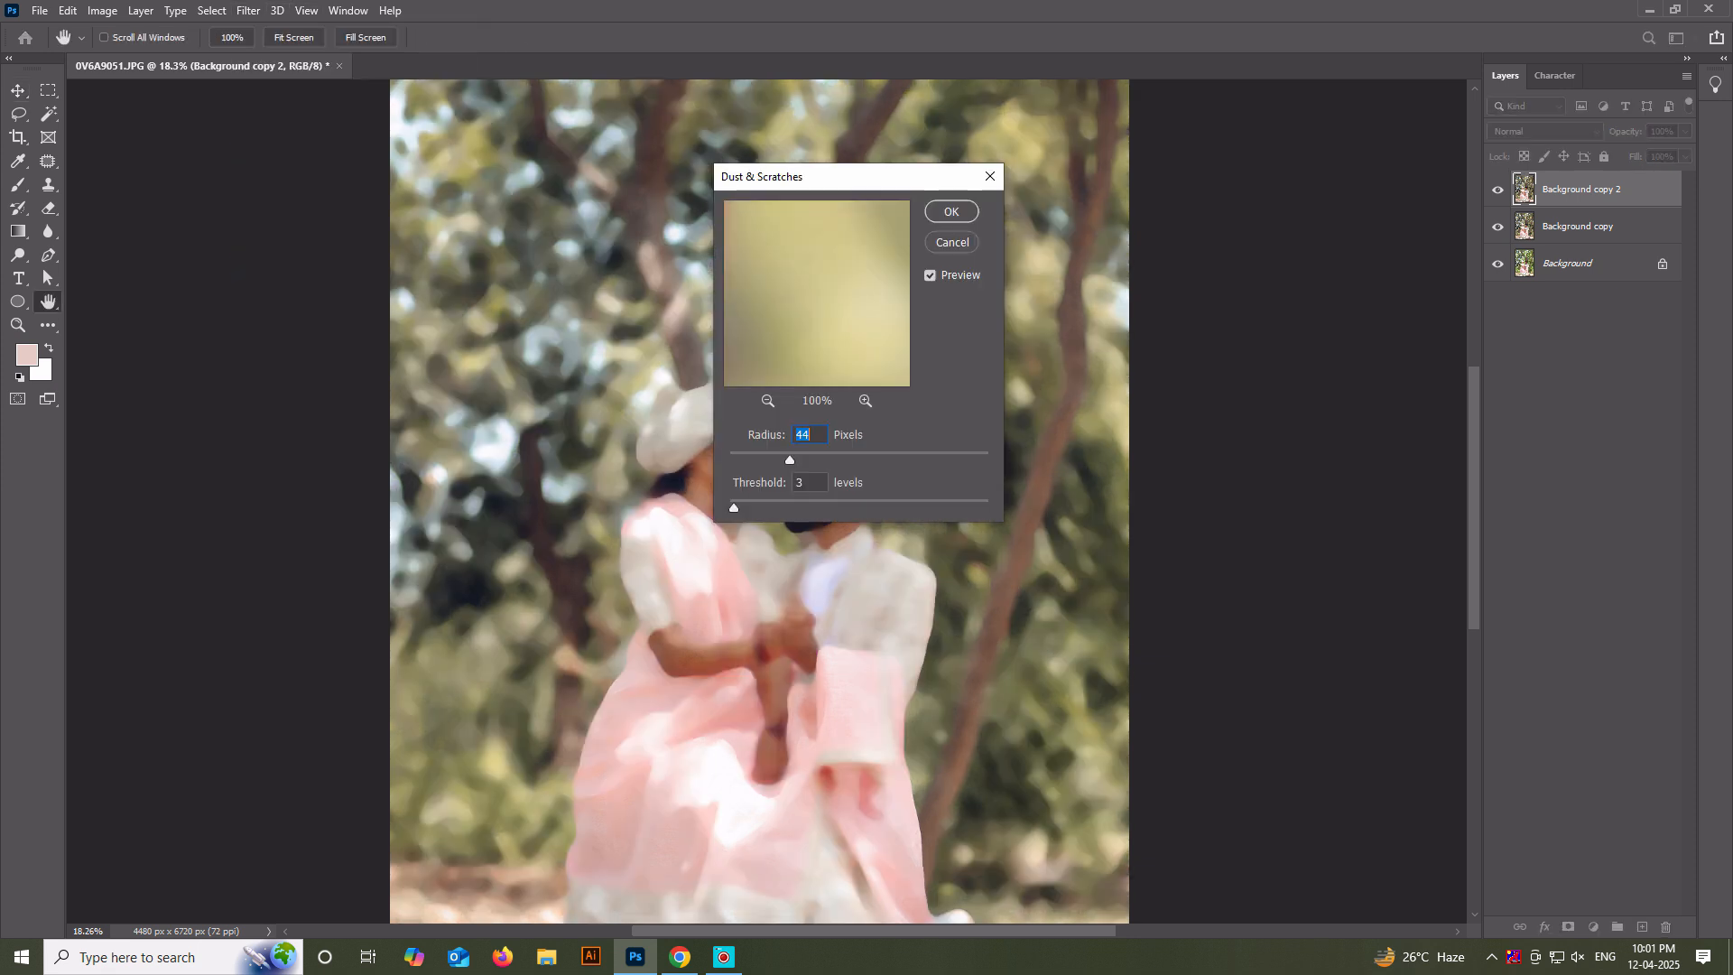
{"action": "left_click", "coordinate": [767, 400]}
{"action": "left_click", "coordinate": [767, 401]}
{"action": "left_click", "coordinate": [767, 401]}
{"action": "left_click", "coordinate": [767, 400]}
{"action": "left_click", "coordinate": [768, 401]}
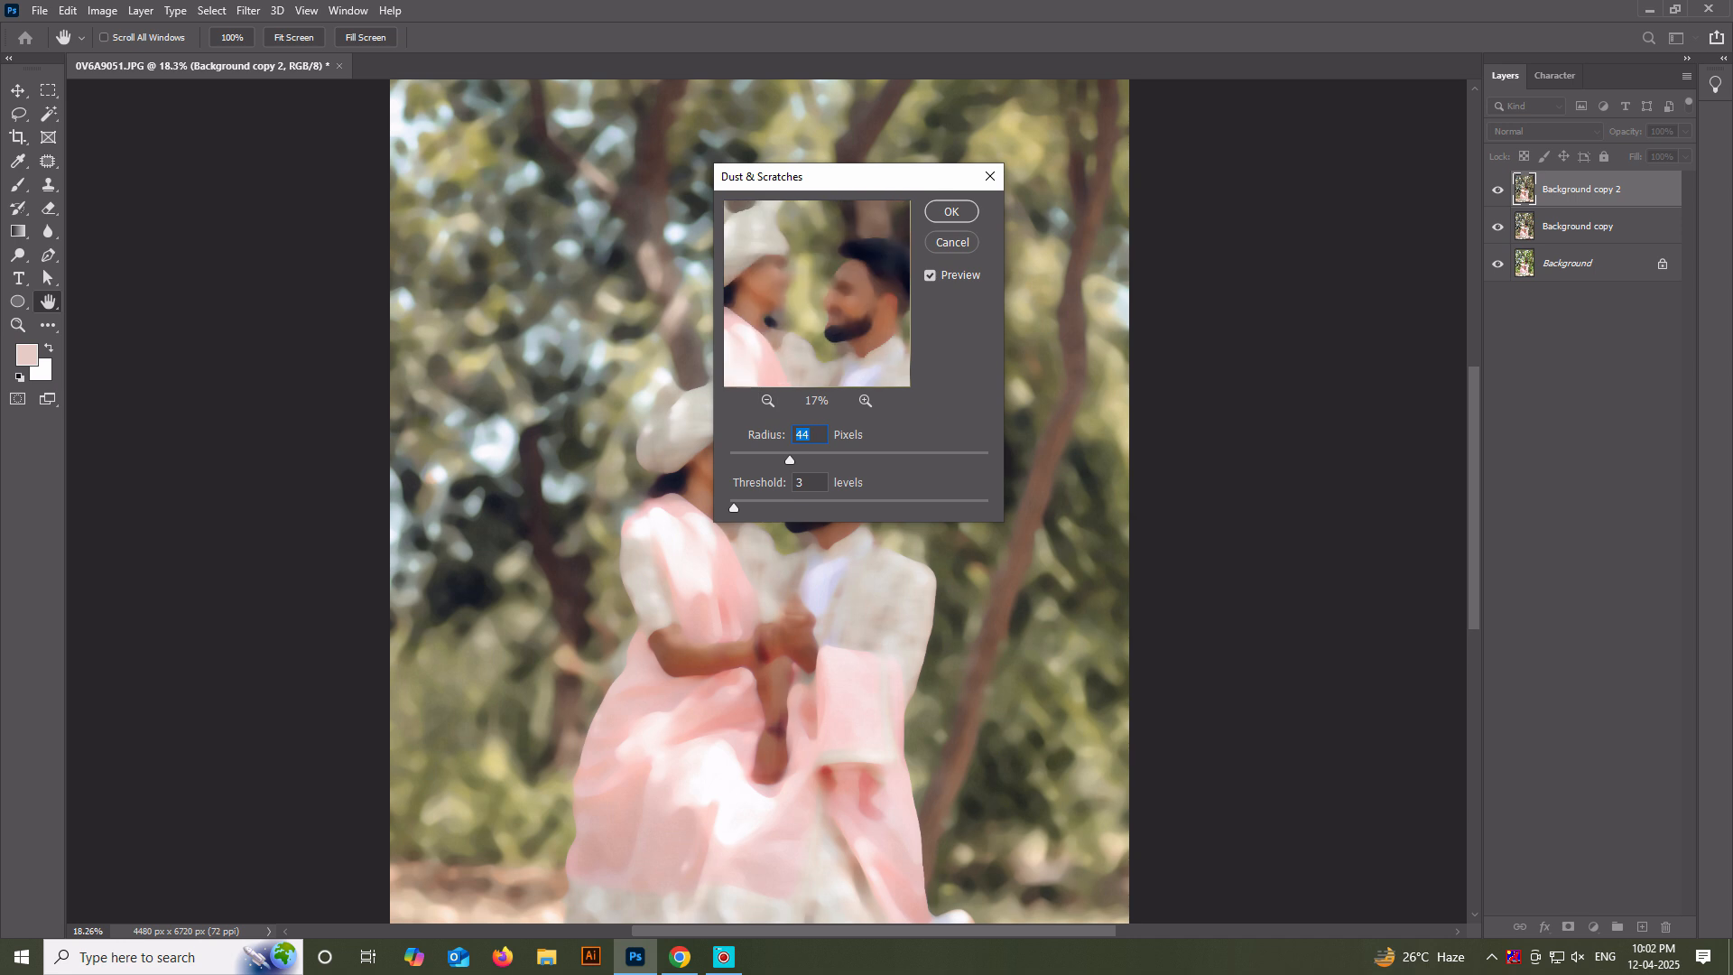
{"action": "type", "text": "30"}
{"action": "mouse_move", "coordinate": [770, 460]}
{"action": "left_mouse_down"}
{"action": "mouse_move", "coordinate": [735, 508]}
{"action": "mouse_move", "coordinate": [773, 460]}
{"action": "left_mouse_up"}
{"action": "key", "text": "Return"}
Add a layer mask to Background copy 2 and invert it to black to hide the blurred layer.
{"action": "key", "text": "v"}
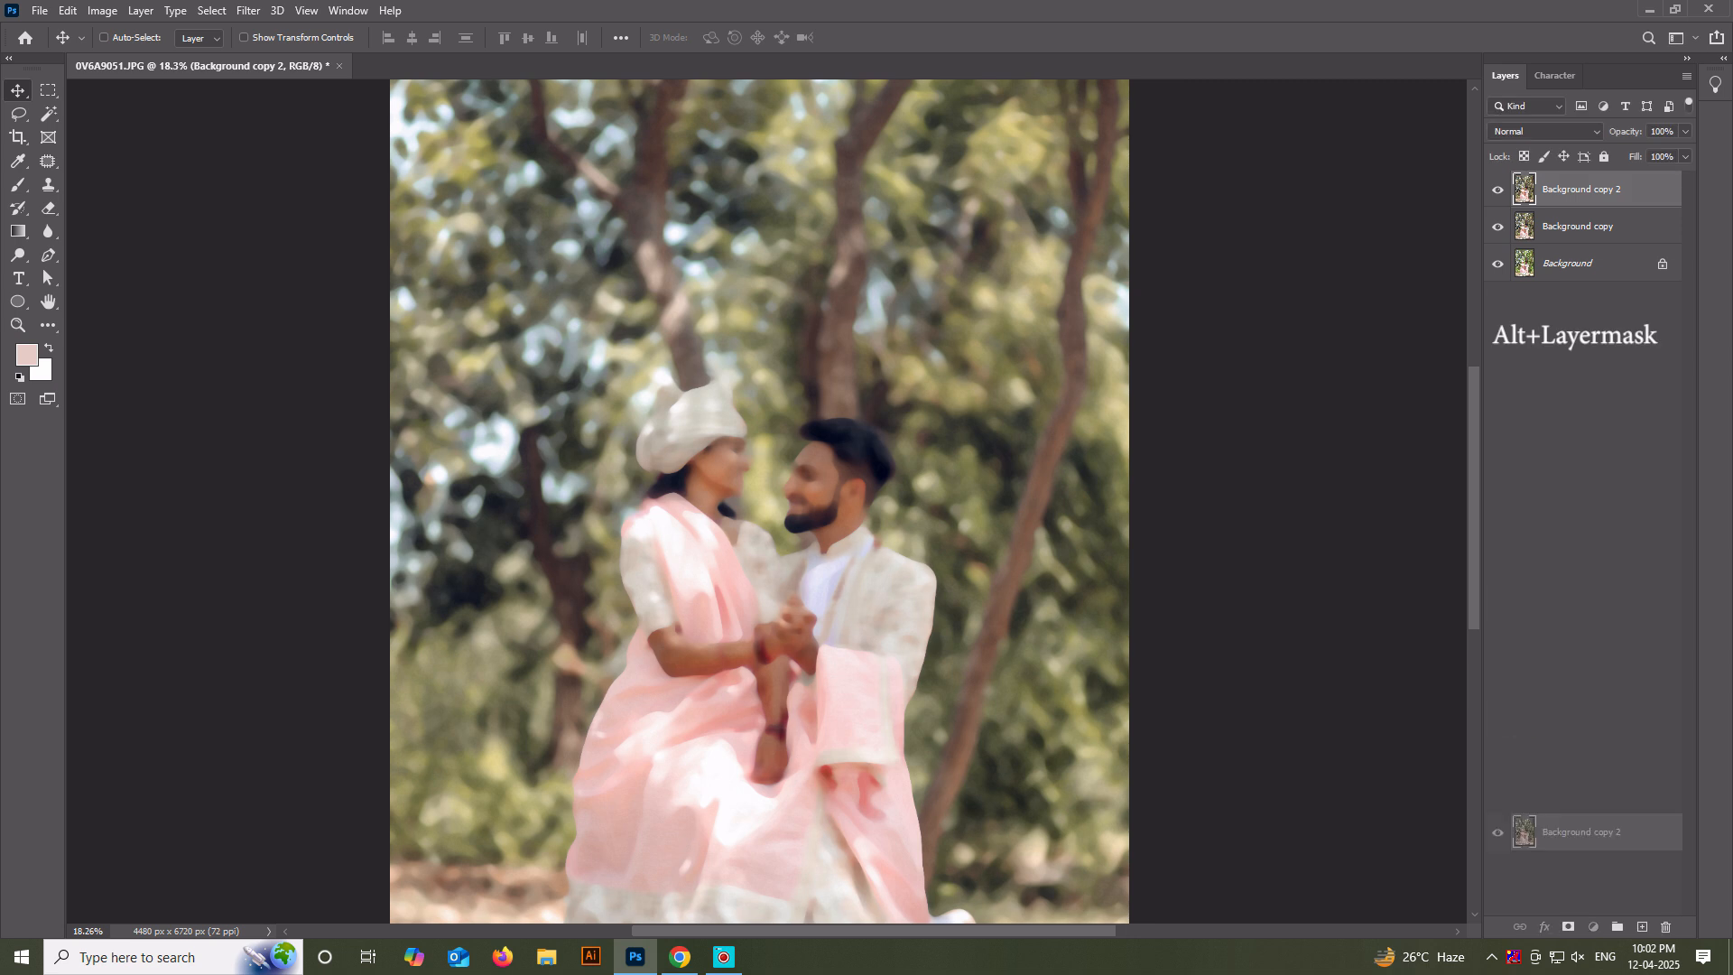
{"action": "left_click", "coordinate": [1569, 927]}
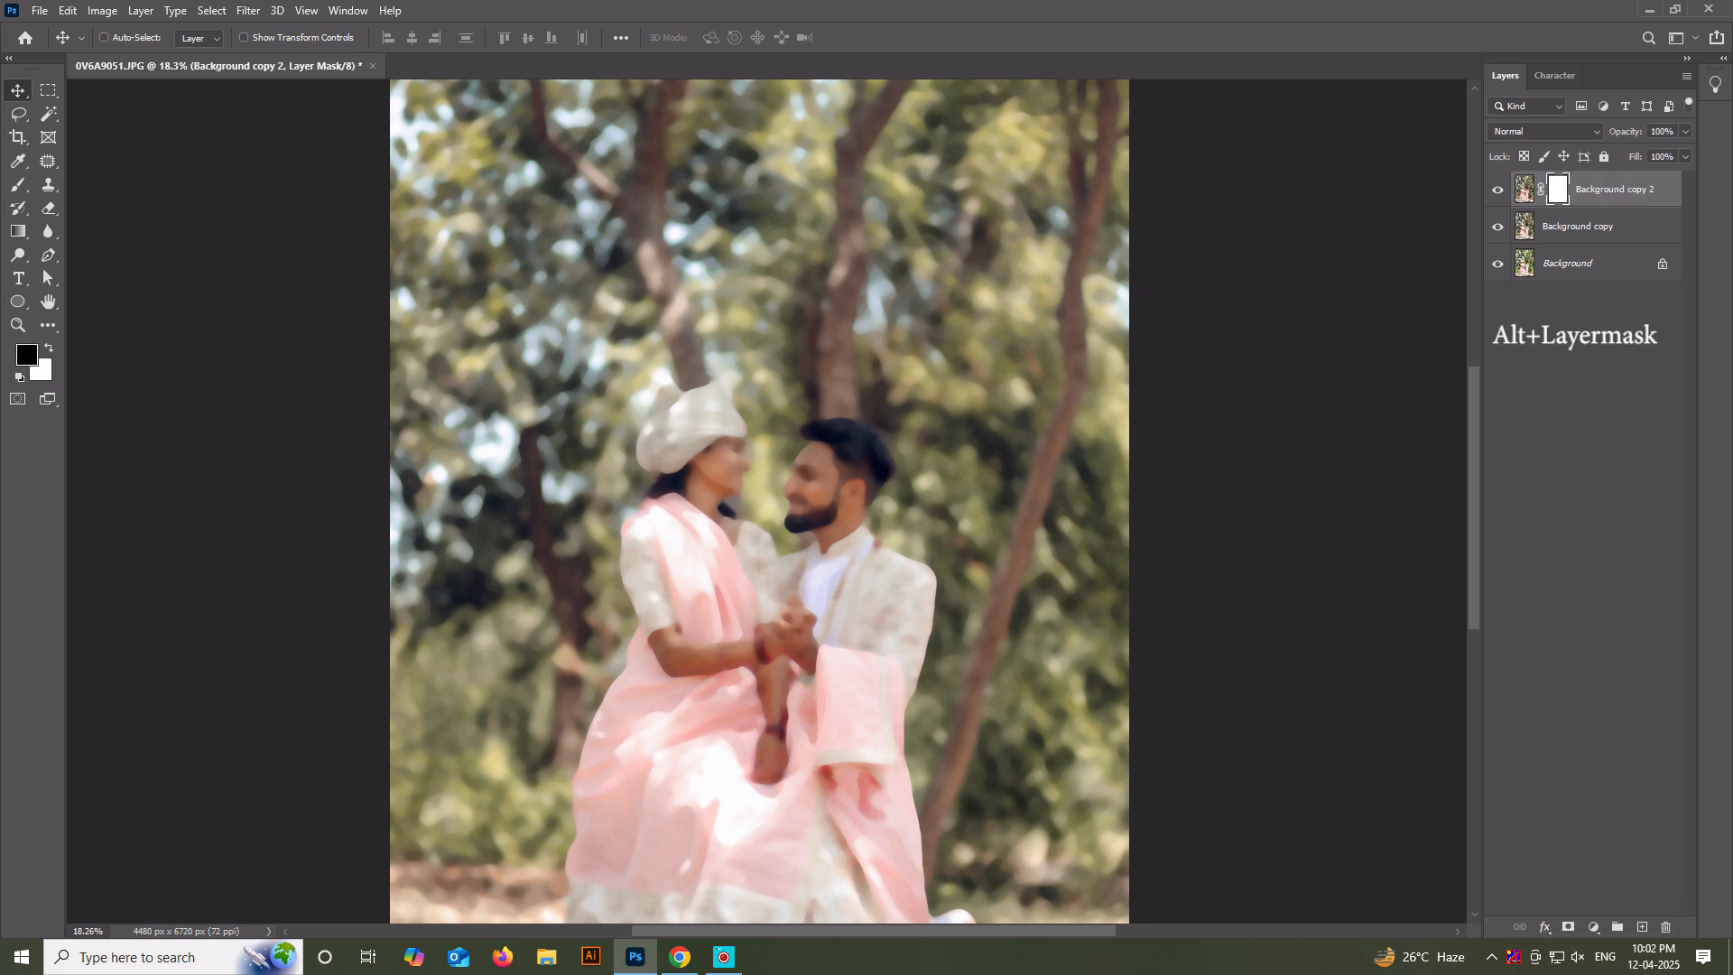
{"action": "key", "text": "ctrl+i"}
Paint white on the mask with a soft brush at 85% opacity to smooth the skin on the man's cheek.
{"action": "scroll", "coordinate": [772, 451], "scroll_direction": "up", "scroll_amount": 8}
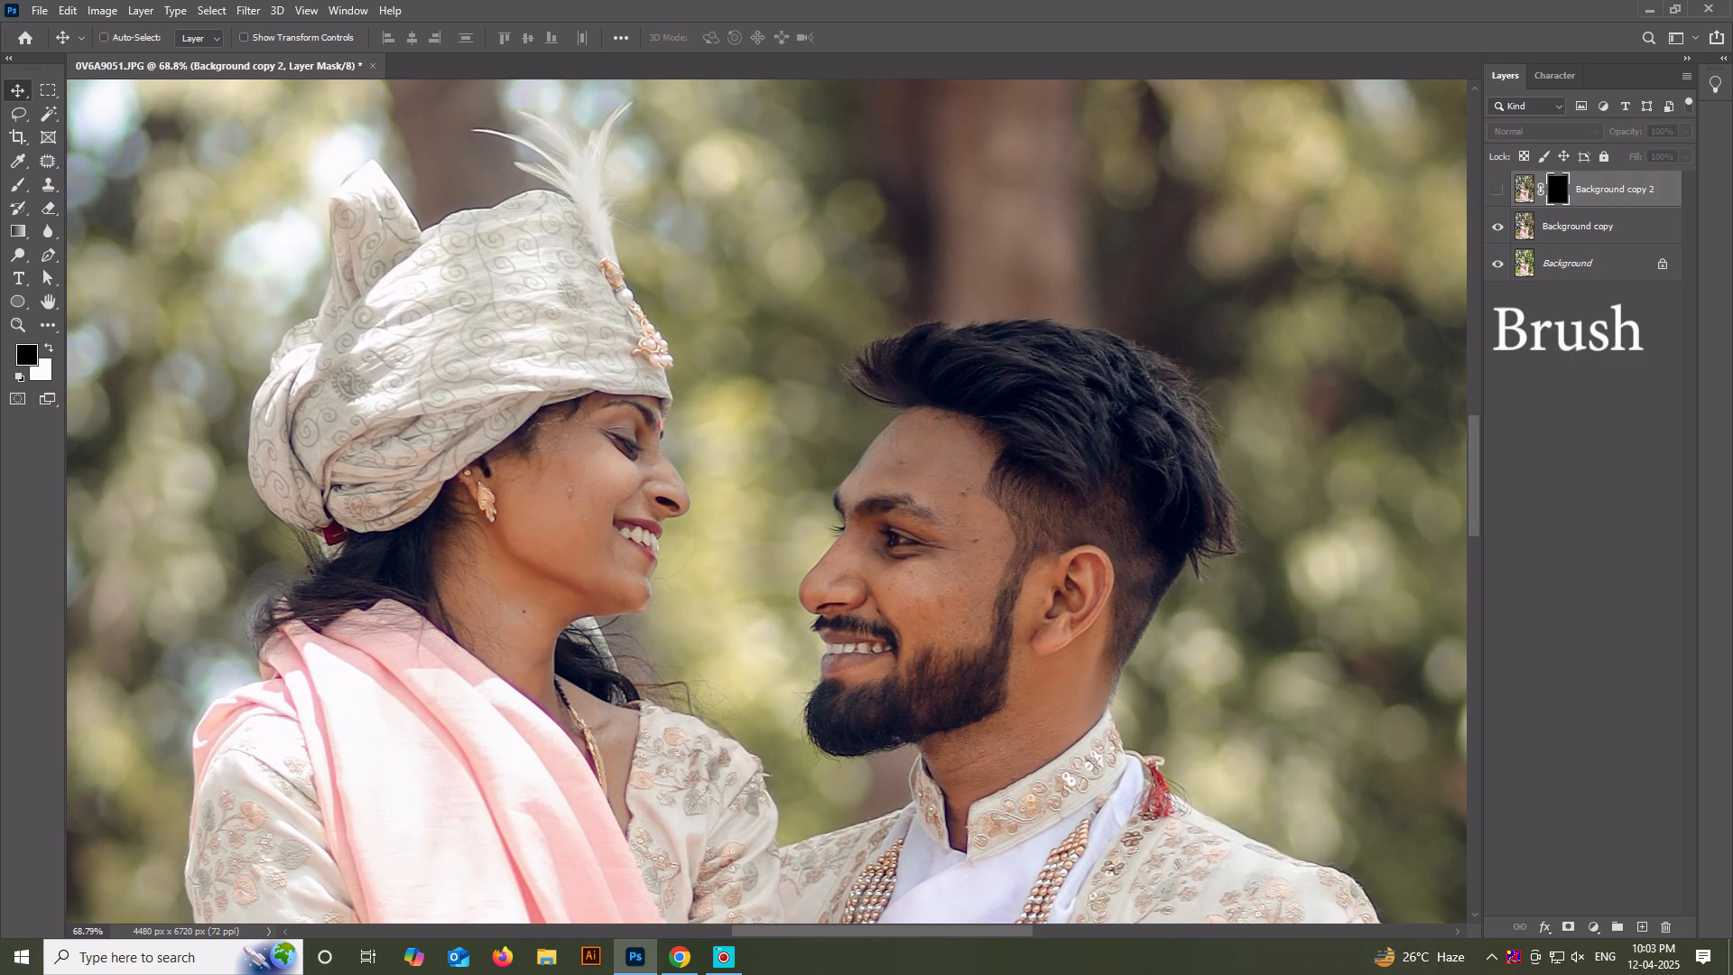
{"action": "scroll", "coordinate": [948, 578], "scroll_direction": "up", "scroll_amount": 1}
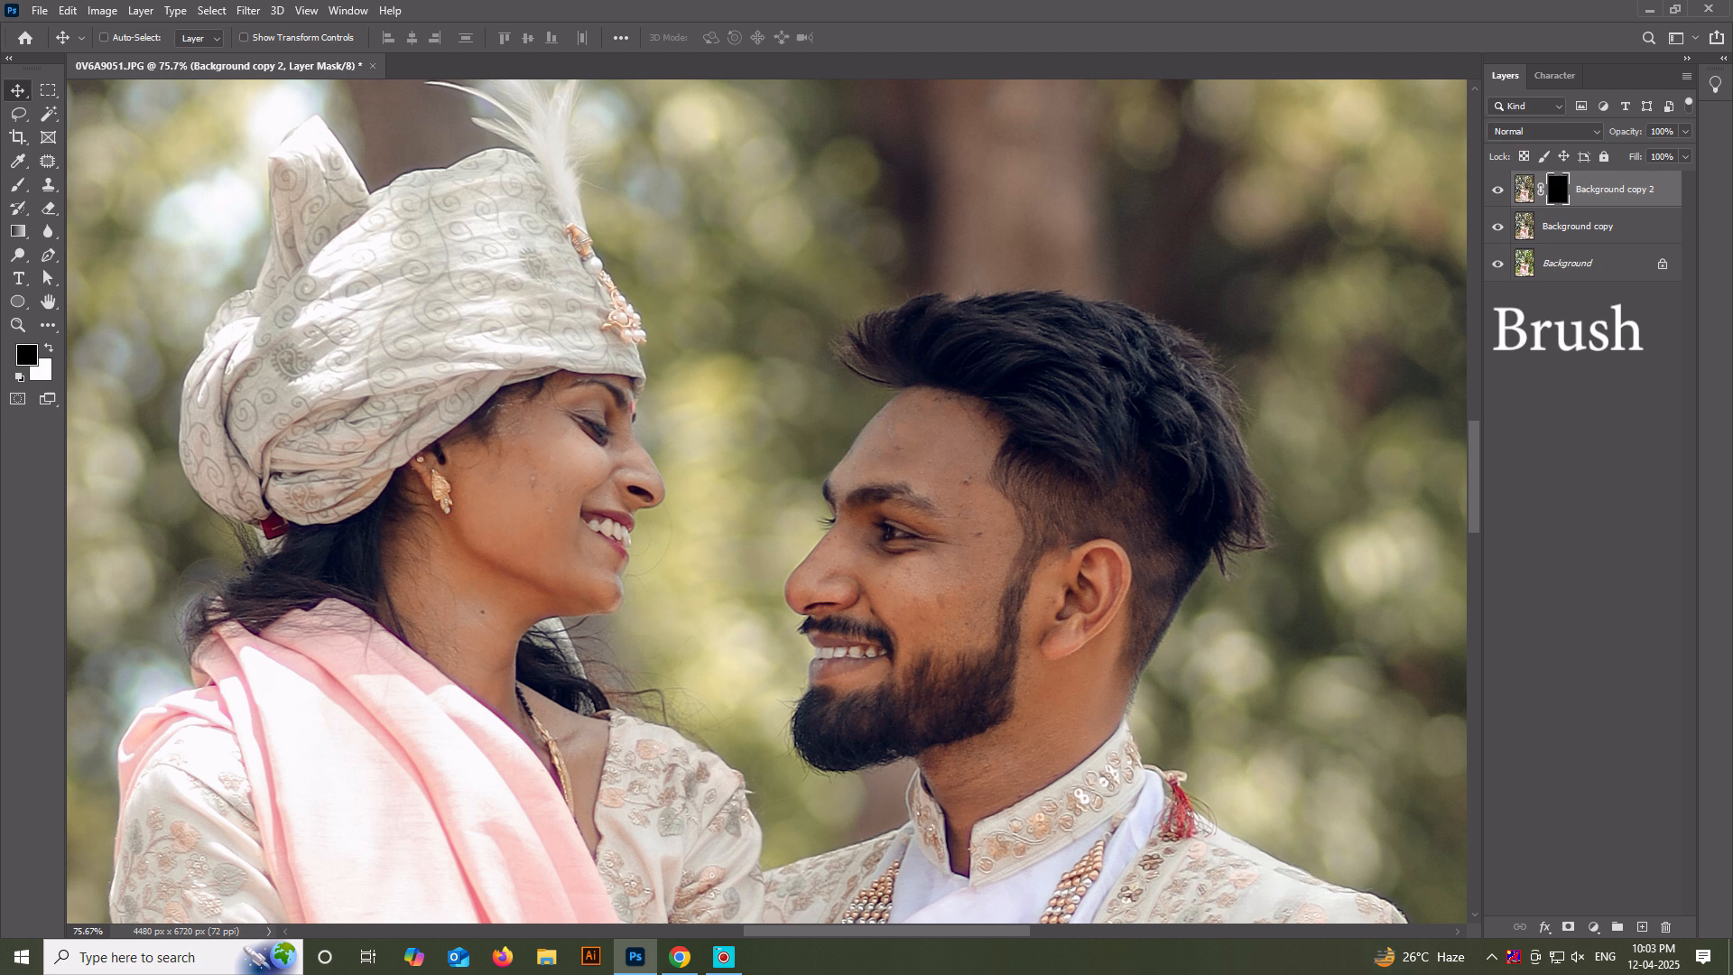
{"action": "key", "text": "b"}
{"action": "scroll", "coordinate": [931, 618], "scroll_direction": "up", "scroll_amount": 4}
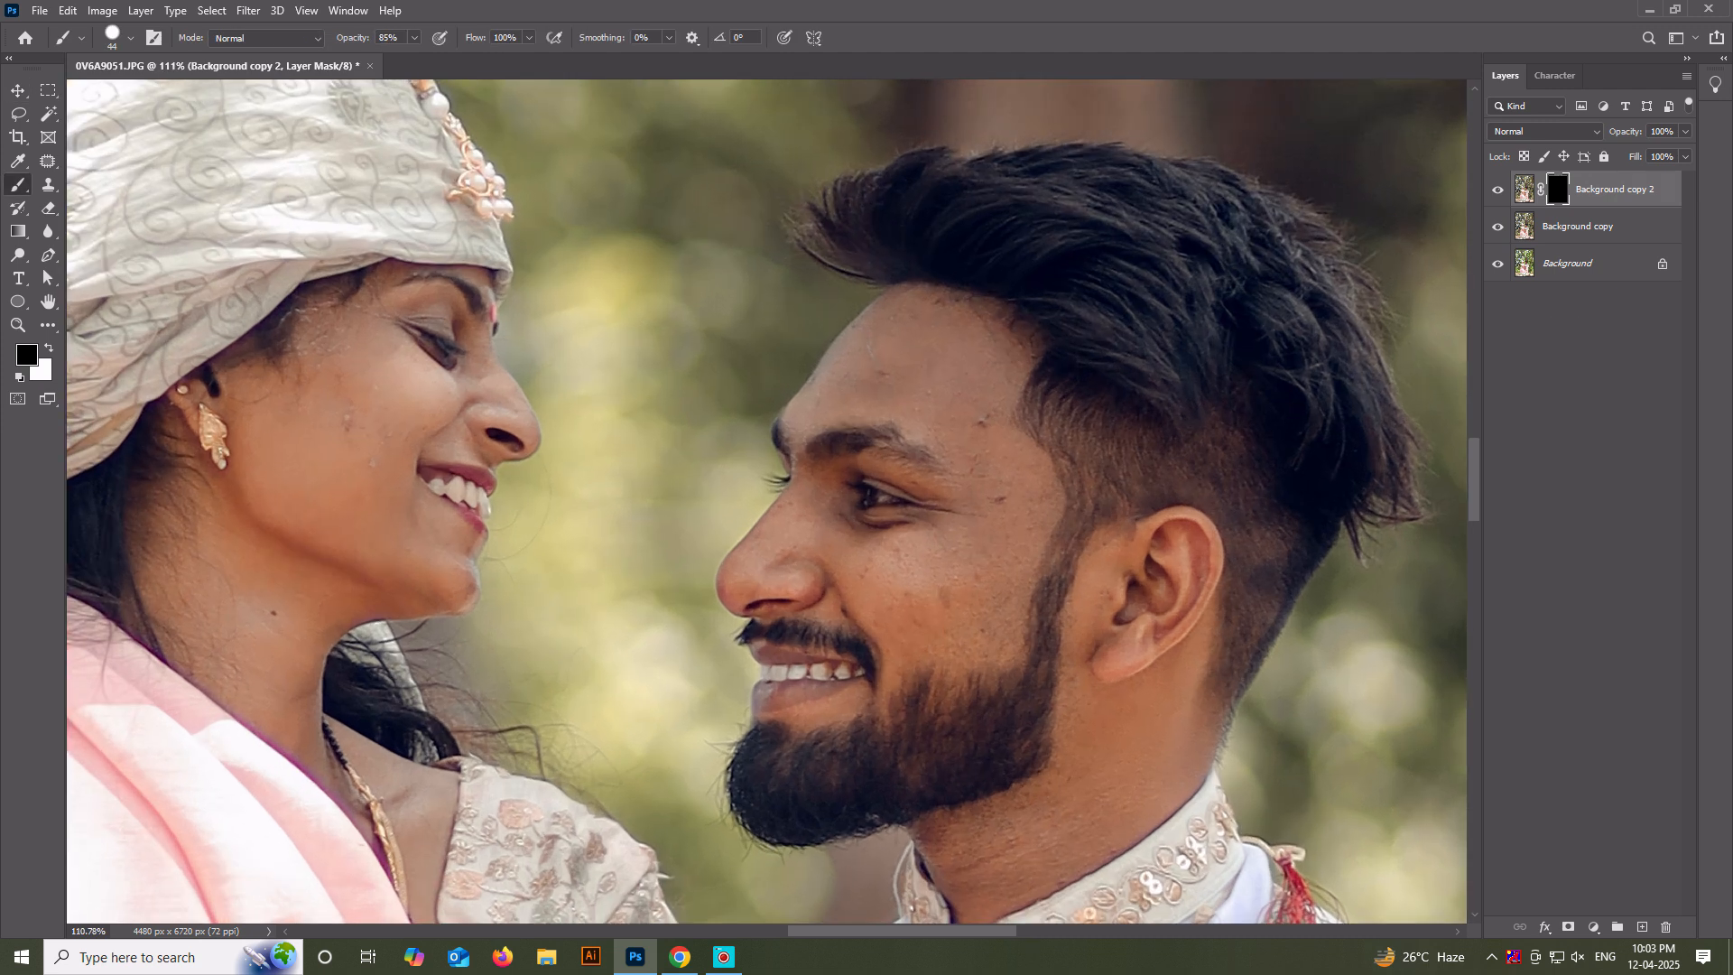
{"action": "key", "text": "x"}
{"action": "scroll", "coordinate": [893, 577], "scroll_direction": "up", "scroll_amount": 6}
{"action": "mouse_move", "coordinate": [895, 574]}
{"action": "left_mouse_down"}
{"action": "mouse_move", "coordinate": [861, 554]}
{"action": "mouse_move", "coordinate": [892, 593]}
{"action": "mouse_move", "coordinate": [824, 547]}
{"action": "left_mouse_up"}
{"action": "right_click", "coordinate": [886, 574]}
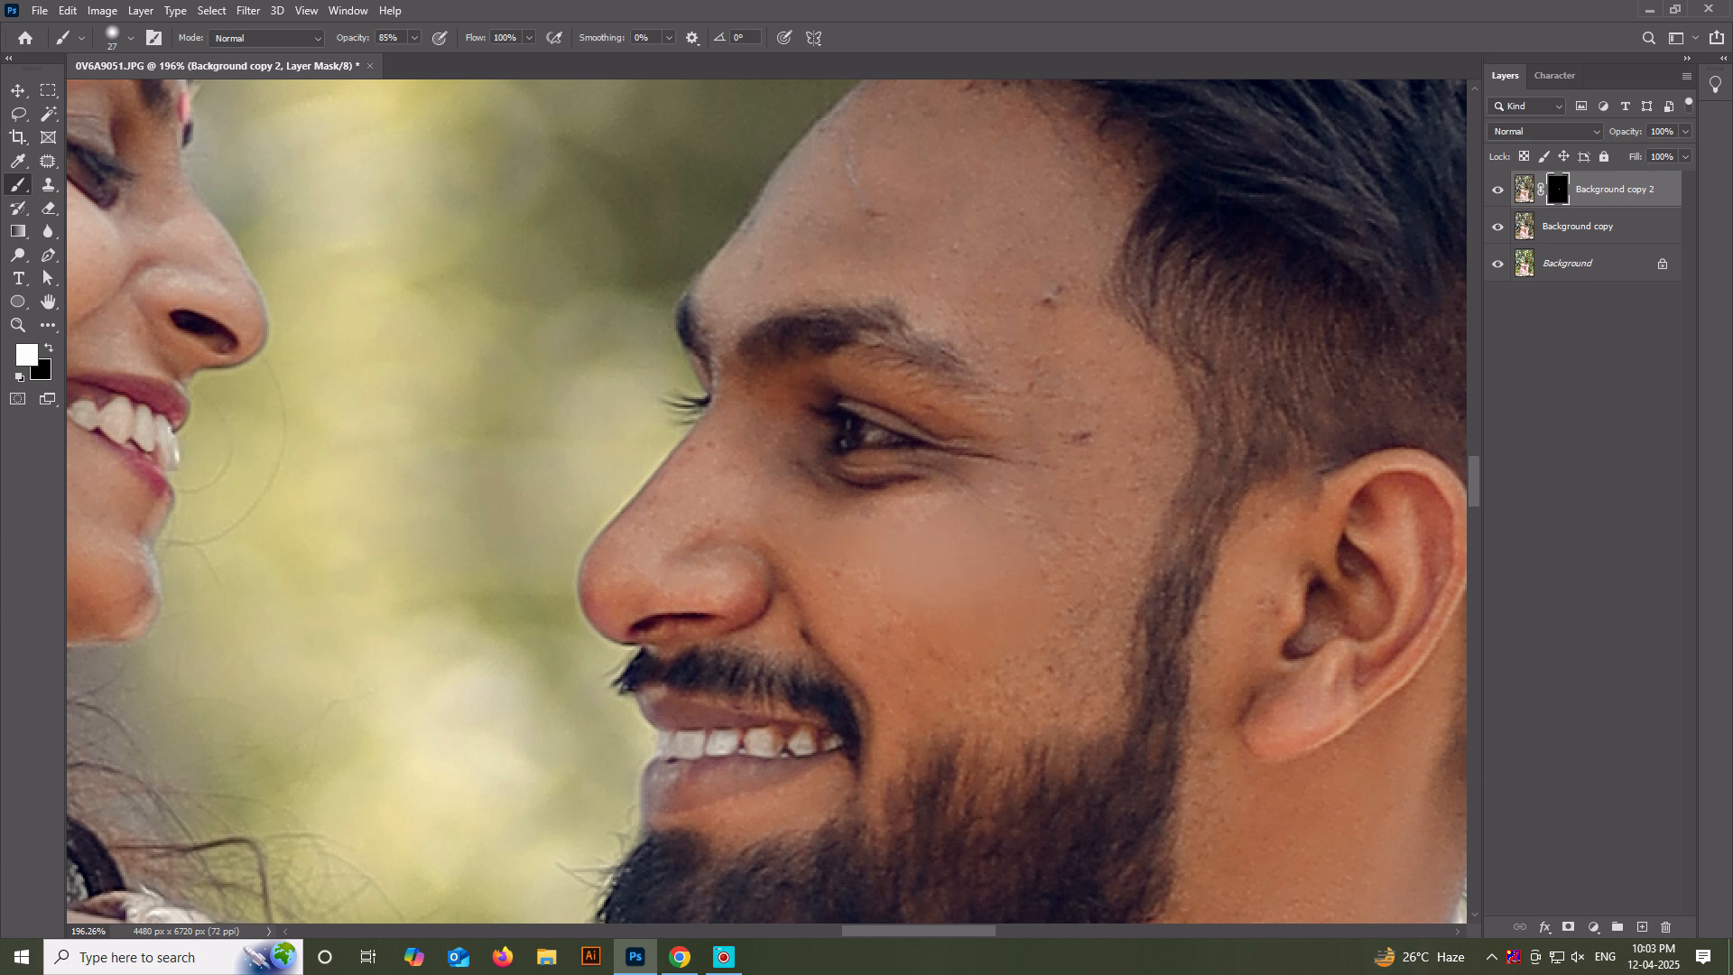
{"action": "left_click", "coordinate": [810, 629]}
{"action": "left_click_drag", "start_coordinate": [892, 682], "coordinate": [894, 719]}
{"action": "left_click", "coordinate": [889, 737]}
{"action": "scroll", "coordinate": [816, 747], "scroll_direction": "down", "scroll_amount": 4}
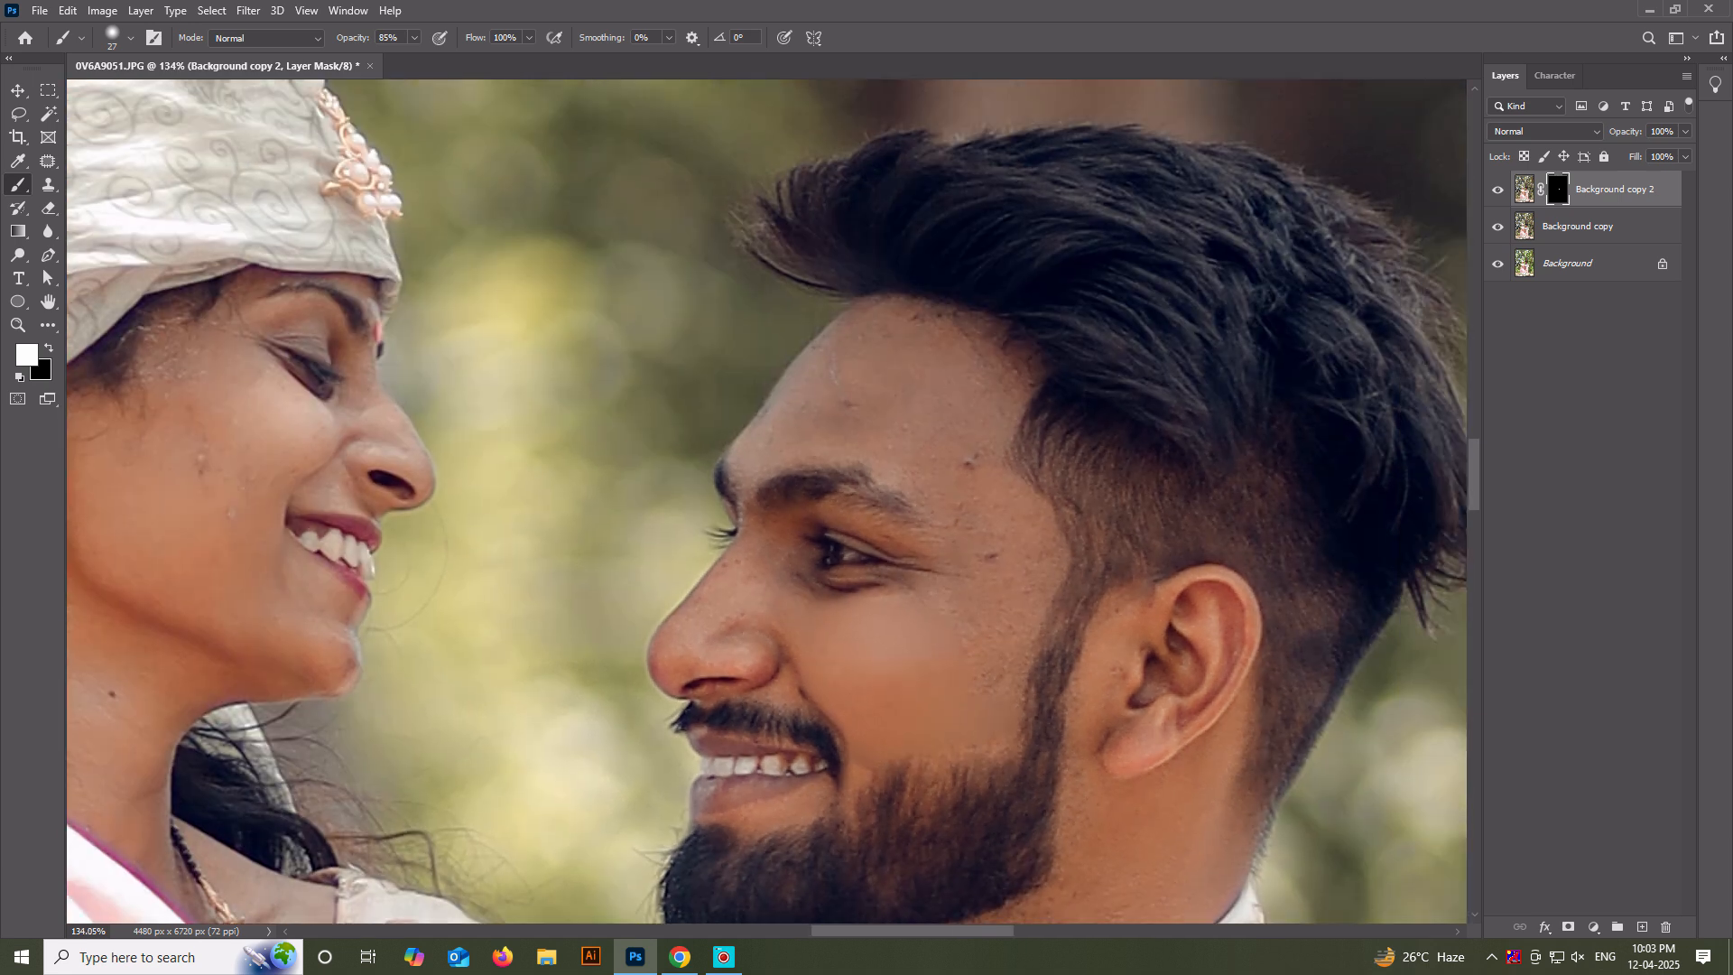
Smooth the man's temple and forehead by painting white on the mask with the size 27 brush.
{"action": "scroll", "coordinate": [979, 441], "scroll_direction": "up", "scroll_amount": 3}
{"action": "left_click", "coordinate": [970, 446]}
{"action": "left_click", "coordinate": [1000, 569]}
{"action": "scroll", "coordinate": [930, 722], "scroll_direction": "down", "scroll_amount": 3}
{"action": "scroll", "coordinate": [948, 248], "scroll_direction": "up", "scroll_amount": 5}
{"action": "left_click_drag", "start_coordinate": [606, 637], "coordinate": [713, 482]}
{"action": "mouse_move", "coordinate": [794, 422]}
{"action": "left_mouse_down"}
{"action": "mouse_move", "coordinate": [967, 447]}
{"action": "mouse_move", "coordinate": [1048, 510]}
{"action": "mouse_move", "coordinate": [1045, 546]}
{"action": "left_mouse_up"}
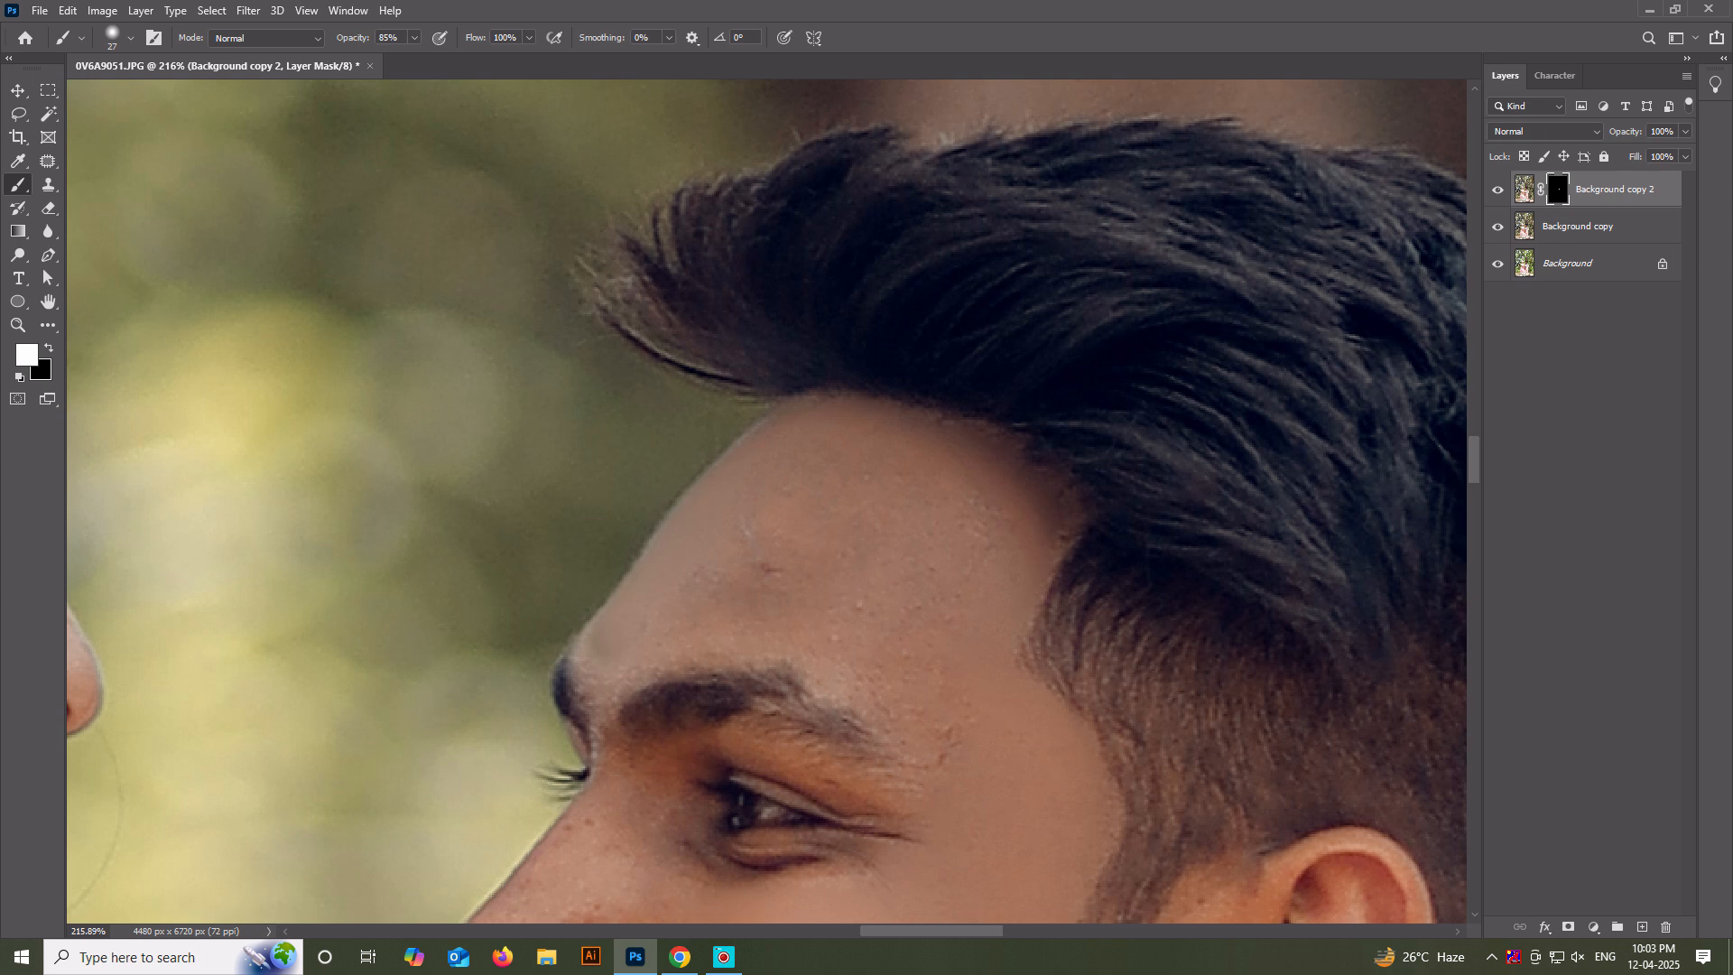
{"action": "mouse_move", "coordinate": [708, 631]}
{"action": "left_mouse_down"}
{"action": "mouse_move", "coordinate": [840, 666]}
{"action": "mouse_move", "coordinate": [826, 677]}
{"action": "mouse_move", "coordinate": [946, 735]}
{"action": "left_mouse_up"}
{"action": "left_click_drag", "start_coordinate": [782, 566], "coordinate": [735, 588]}
Smooth the man's nose and the skin around it on the mask, reducing the brush size to 16 for the finer areas.
{"action": "scroll", "coordinate": [822, 514], "scroll_direction": "down", "scroll_amount": 4}
{"action": "scroll", "coordinate": [532, 857], "scroll_direction": "up", "scroll_amount": 8}
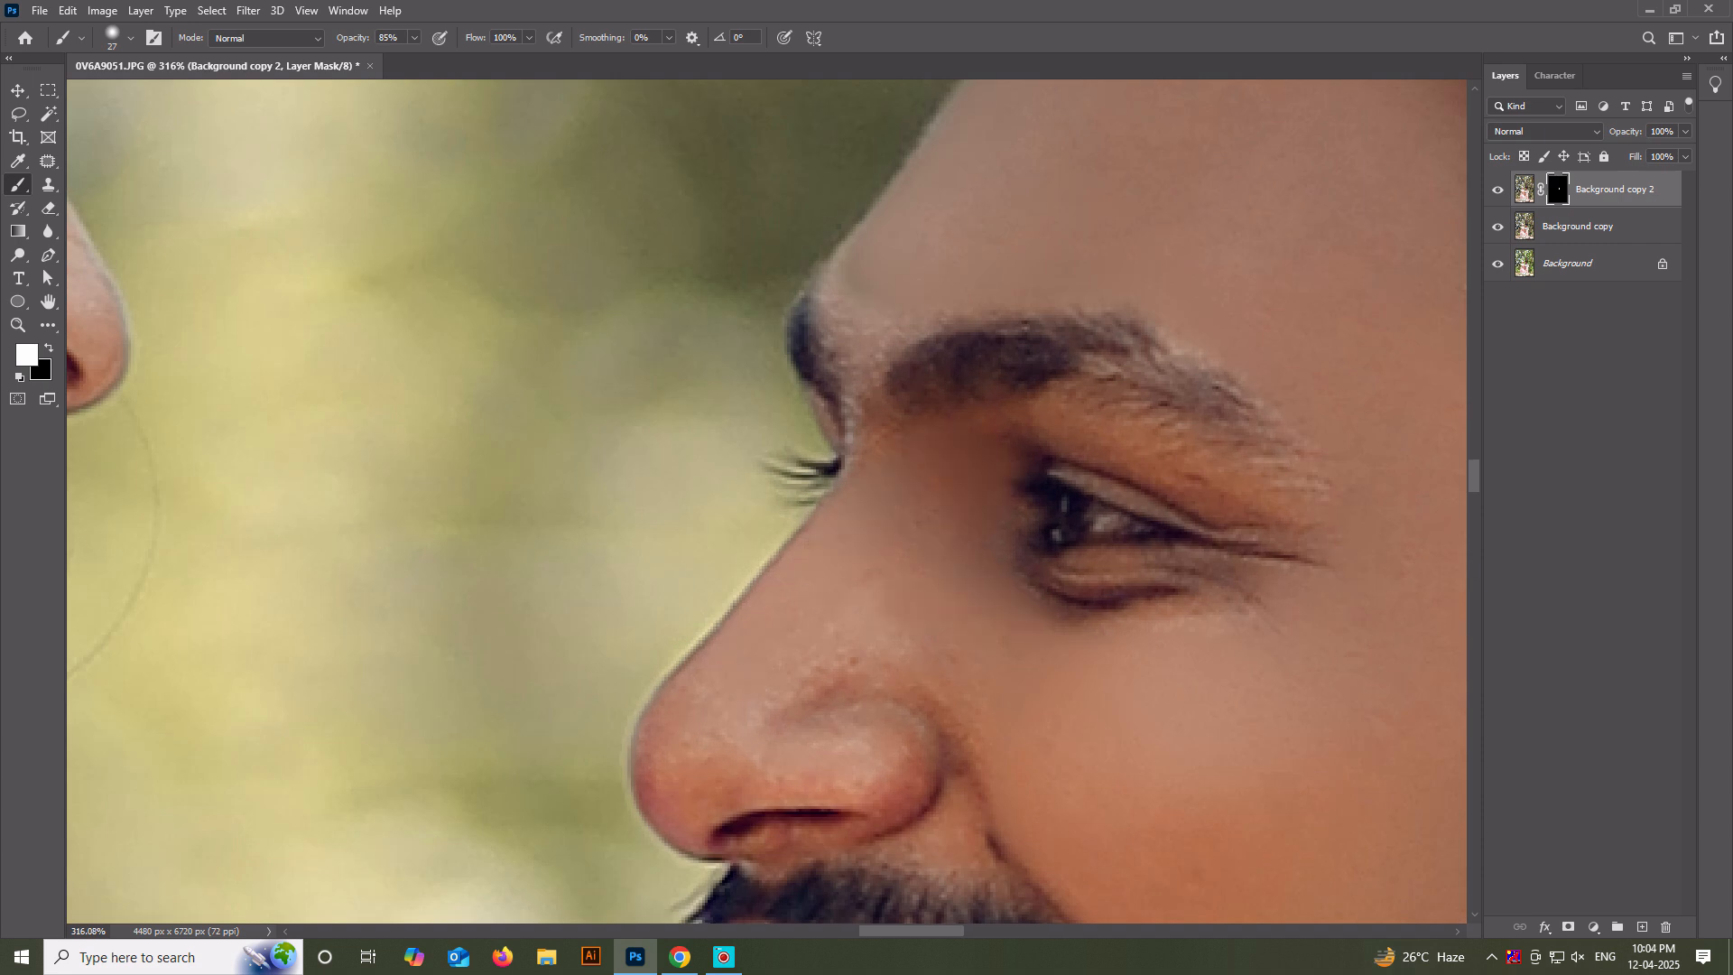
{"action": "mouse_move", "coordinate": [669, 690]}
{"action": "left_mouse_down"}
{"action": "mouse_move", "coordinate": [675, 785]}
{"action": "mouse_move", "coordinate": [654, 783]}
{"action": "mouse_move", "coordinate": [700, 817]}
{"action": "left_mouse_up"}
{"action": "scroll", "coordinate": [778, 773], "scroll_direction": "down", "scroll_amount": 3}
{"action": "scroll", "coordinate": [805, 745], "scroll_direction": "down", "scroll_amount": 1}
{"action": "key", "text": "bracketleft"}
{"action": "key", "text": "bracketleft"}
{"action": "mouse_move", "coordinate": [805, 746]}
{"action": "left_mouse_down"}
{"action": "mouse_move", "coordinate": [790, 761]}
{"action": "mouse_move", "coordinate": [839, 745]}
{"action": "mouse_move", "coordinate": [823, 767]}
{"action": "left_mouse_up"}
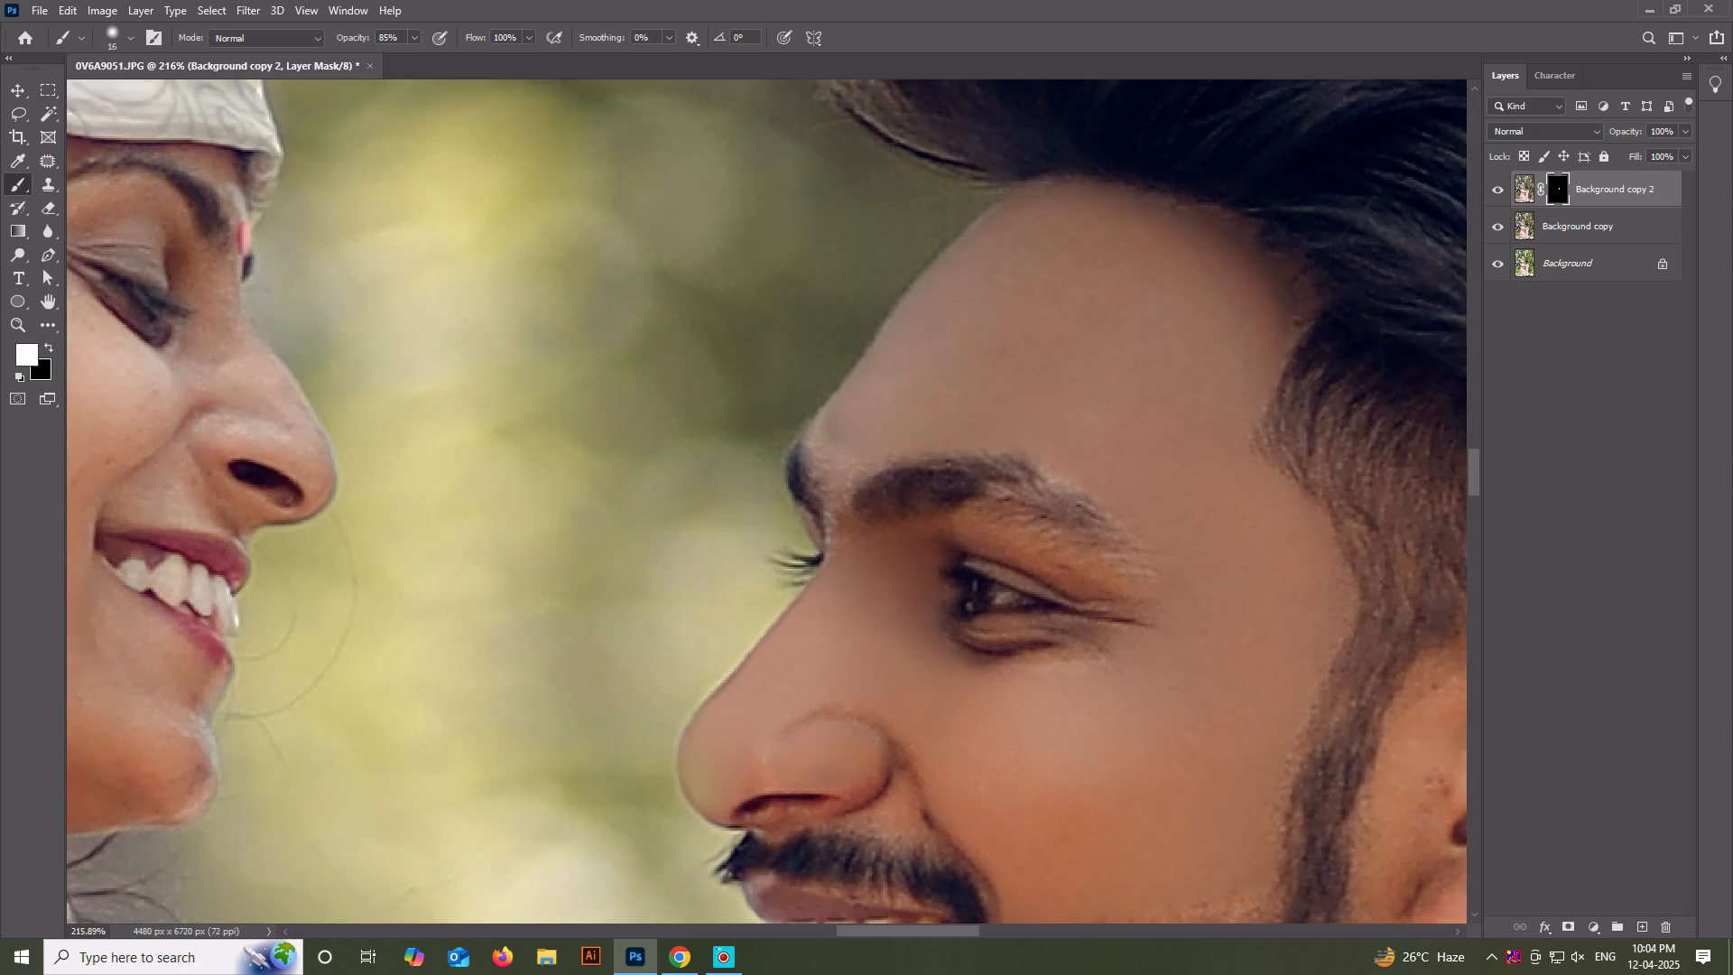
{"action": "scroll", "coordinate": [560, 464], "scroll_direction": "down", "scroll_amount": 4}
{"action": "scroll", "coordinate": [772, 699], "scroll_direction": "up", "scroll_amount": 6}
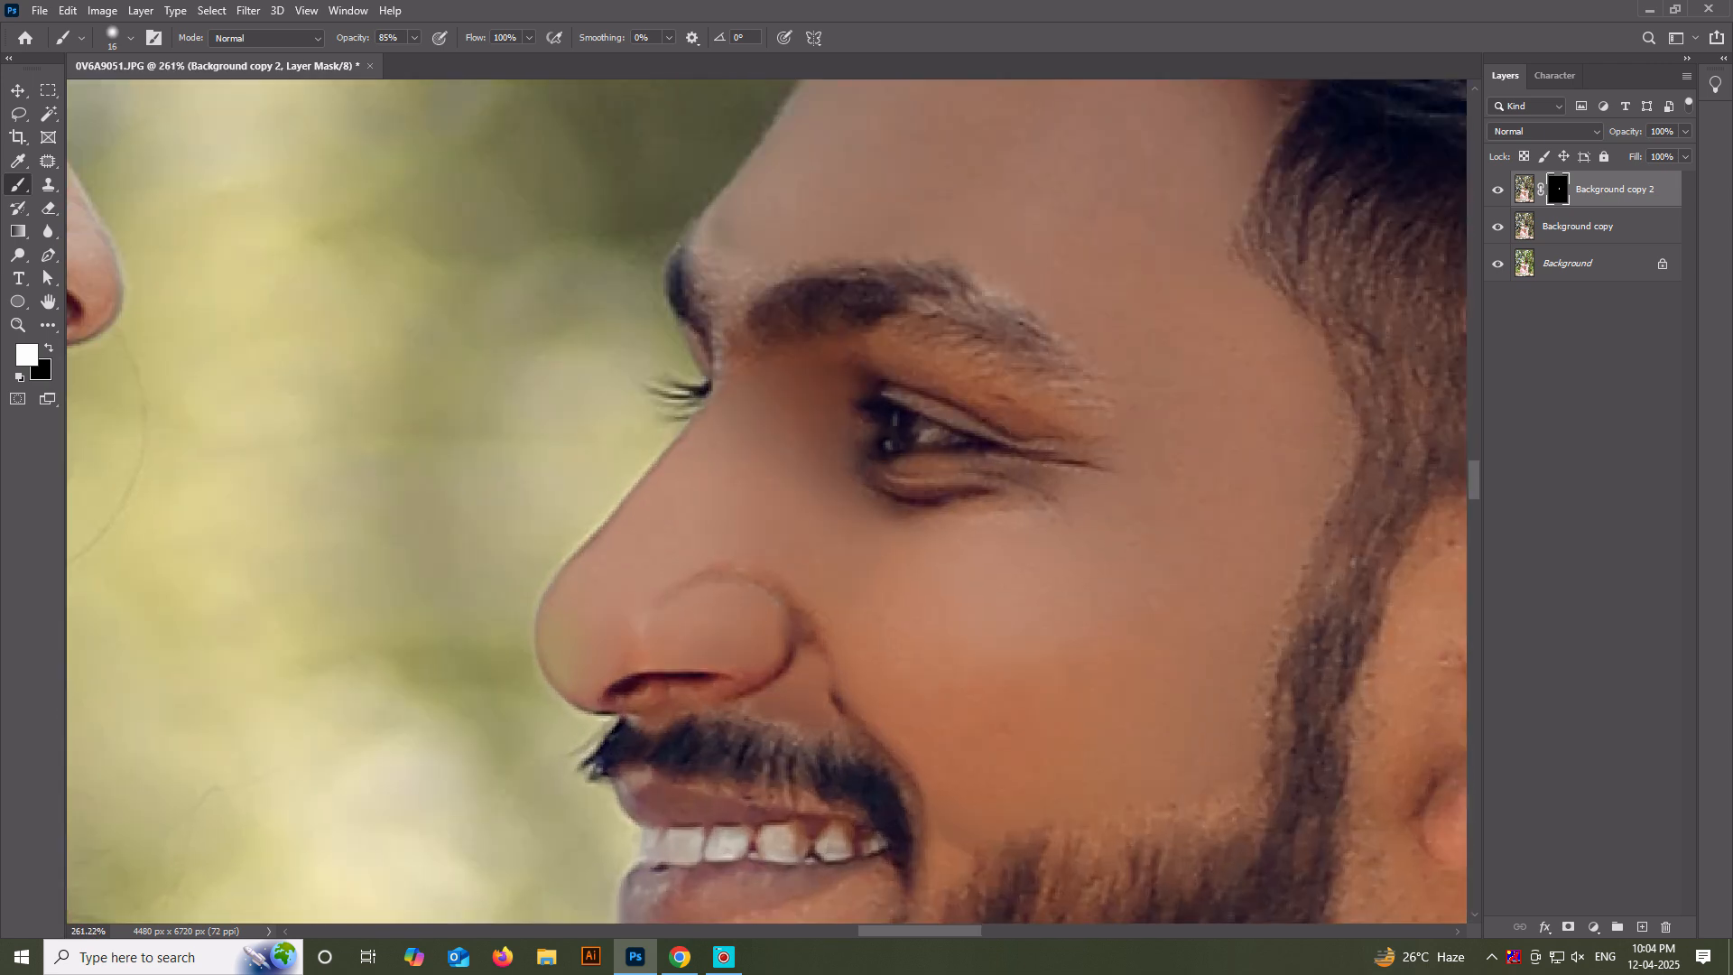
{"action": "scroll", "coordinate": [735, 388], "scroll_direction": "down", "scroll_amount": 6}
Paint white on the mask with a size 25 brush over the skin just below the man's lower lip.
{"action": "key", "text": "x"}
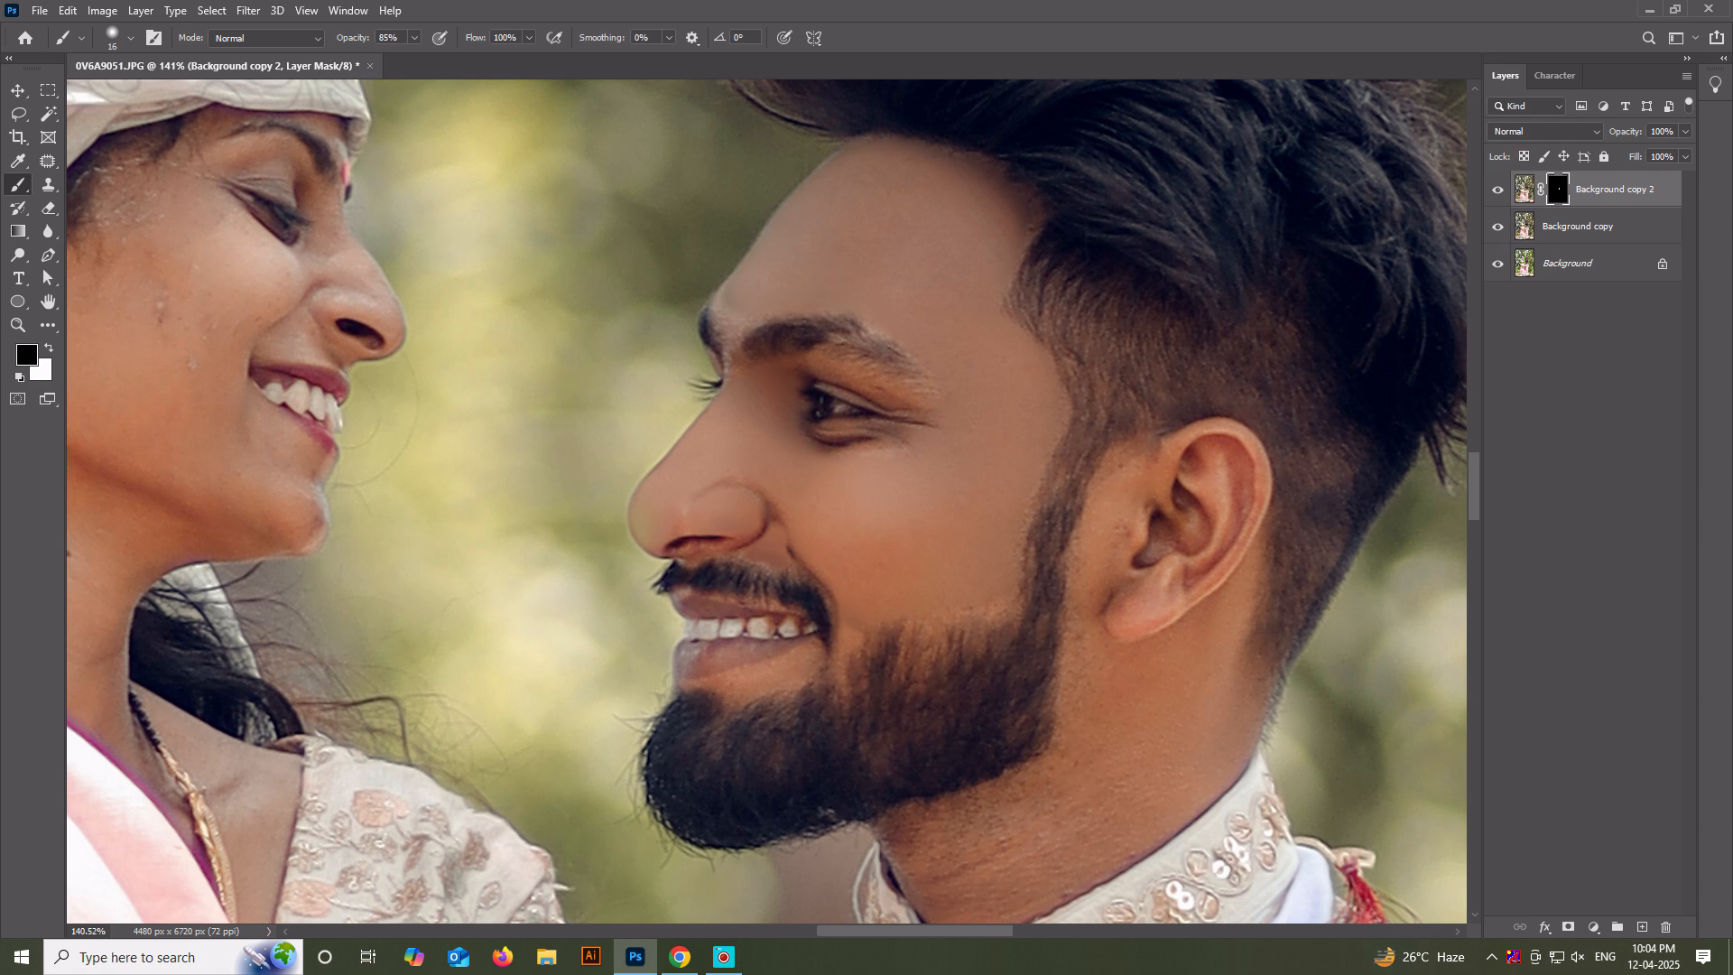
{"action": "scroll", "coordinate": [764, 552], "scroll_direction": "down", "scroll_amount": 4}
{"action": "scroll", "coordinate": [794, 763], "scroll_direction": "up", "scroll_amount": 3}
{"action": "key", "text": "x"}
{"action": "key", "text": "bracketright"}
{"action": "left_click", "coordinate": [728, 587], "text": "alt"}
{"action": "key", "text": "d"}
{"action": "right_click", "coordinate": [736, 586], "text": "alt"}
{"action": "right_click", "coordinate": [748, 577], "text": "alt"}
{"action": "scroll", "coordinate": [754, 603], "scroll_direction": "up", "scroll_amount": 4}
{"action": "left_click_drag", "start_coordinate": [712, 578], "coordinate": [792, 563]}
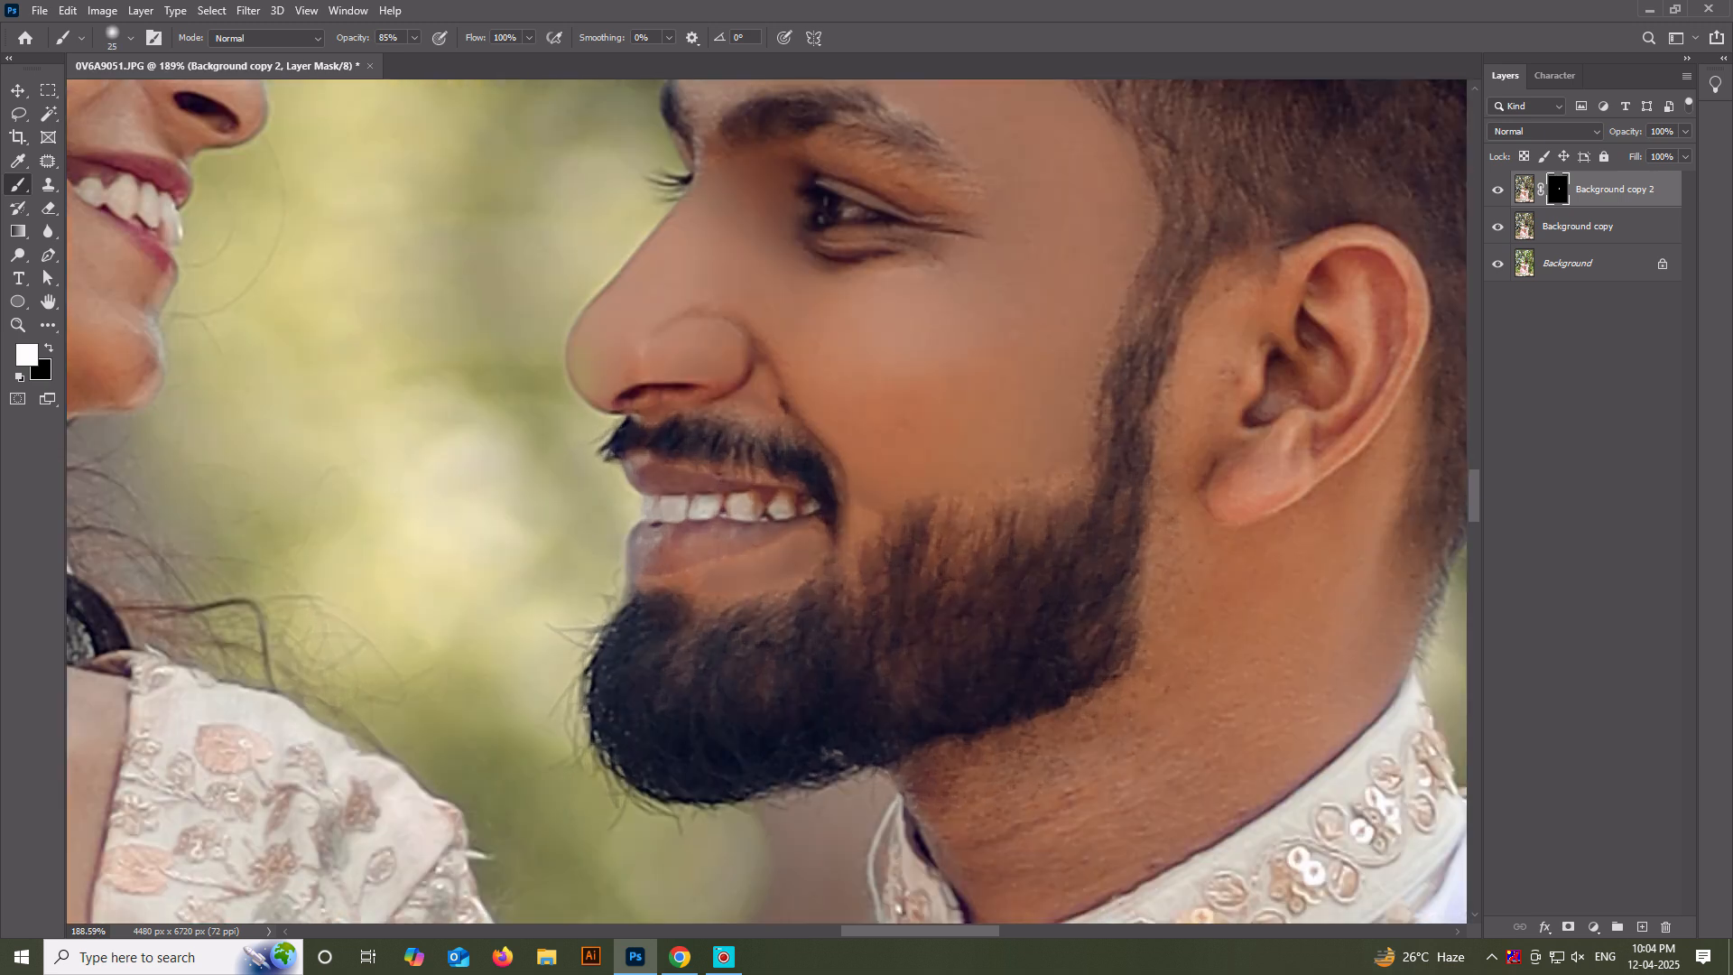
Undo the last brush stroke below the man's lip and check the retouched face up close and from further away.
{"action": "key", "text": "ctrl+z"}
{"action": "key", "text": "x"}
{"action": "key", "text": "x"}
{"action": "key", "text": "ctrl+minus"}
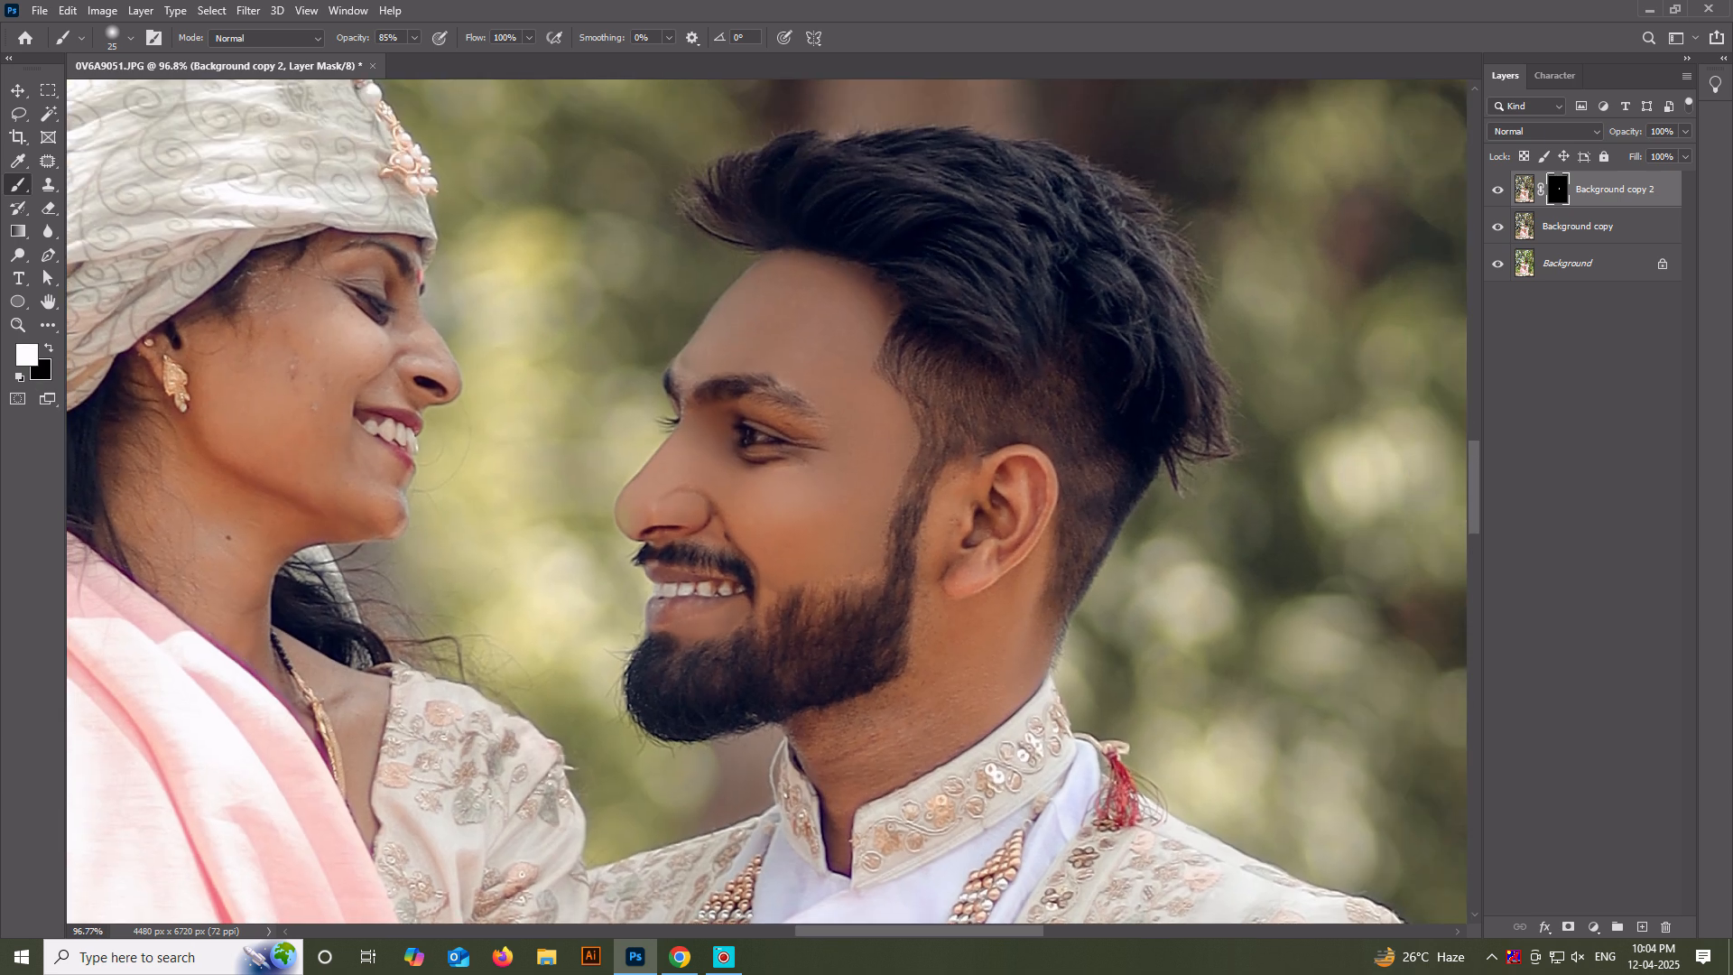
{"action": "key", "text": "ctrl+plus"}
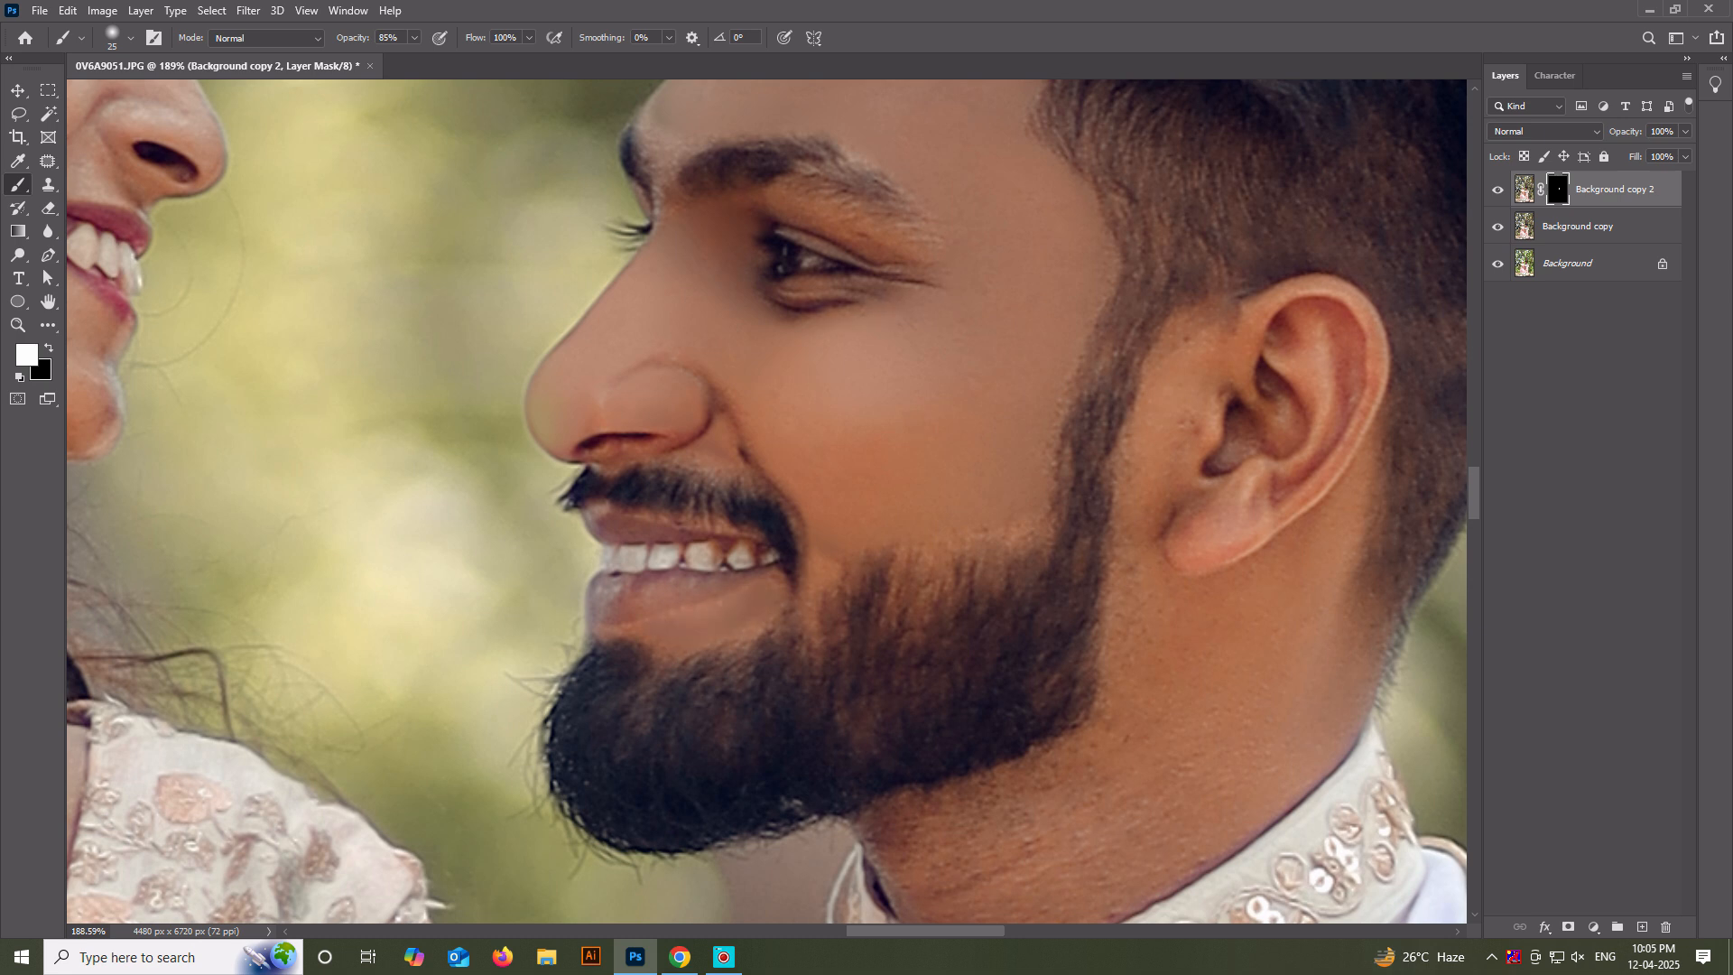
{"action": "key", "text": "ctrl+minus"}
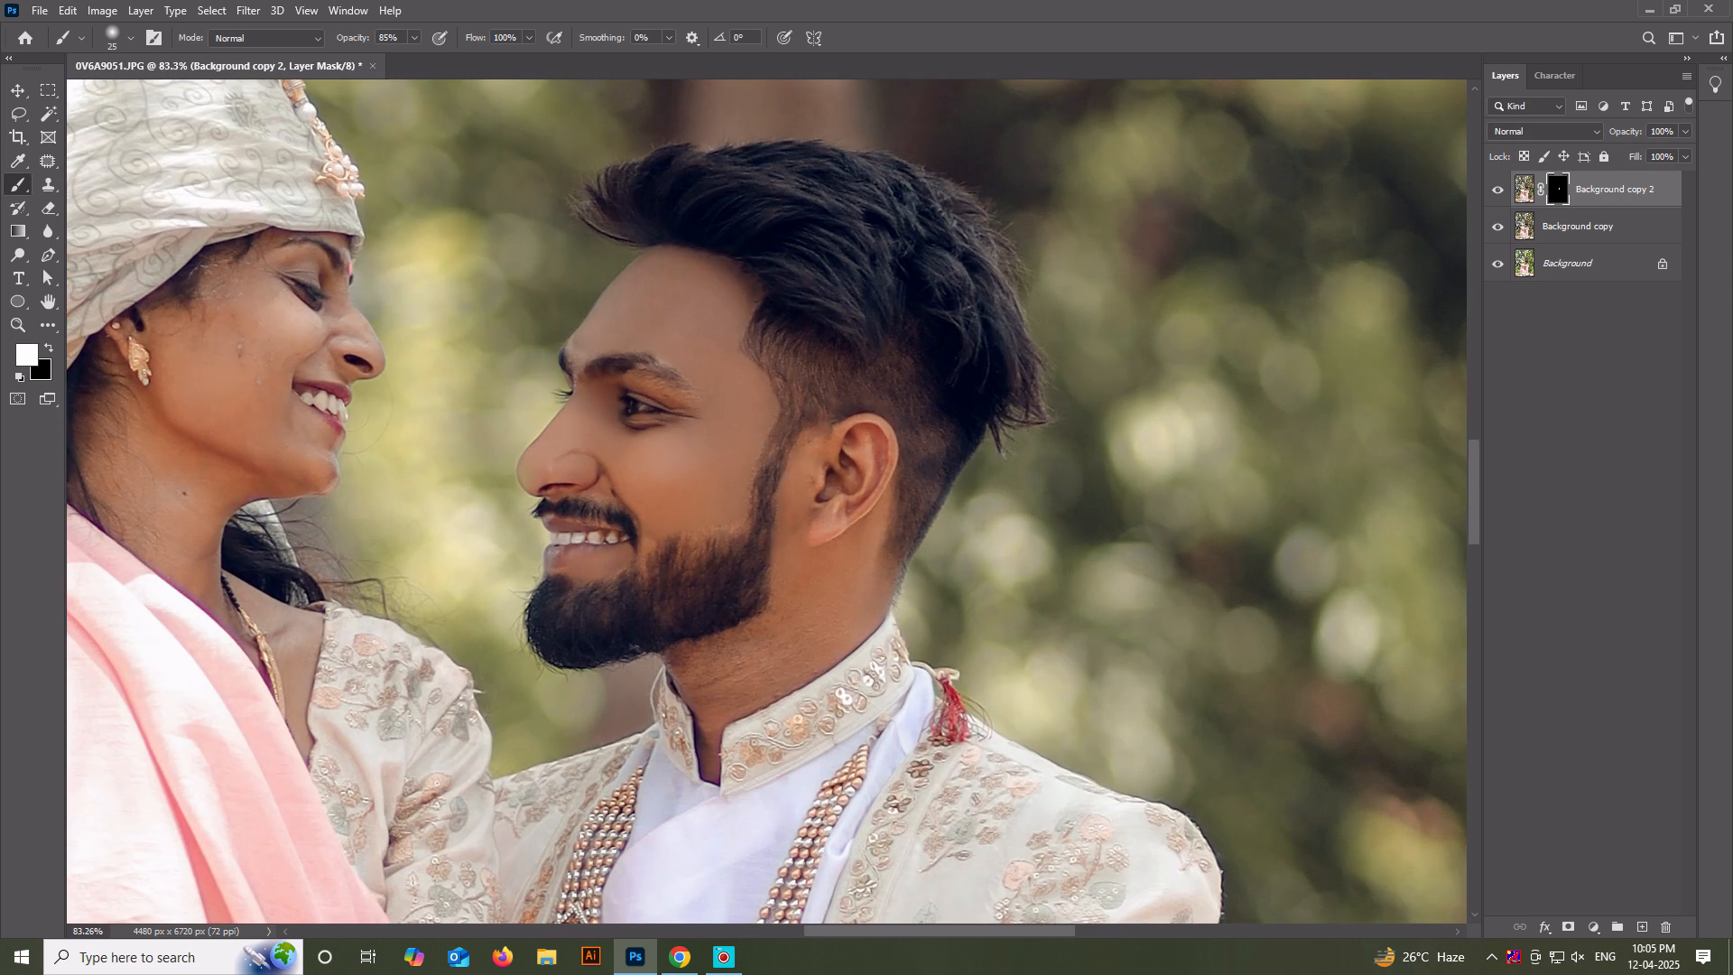
Smooth the skin on the man's neck by painting white on the mask with a size 32 brush.
{"action": "key", "text": "bracketright"}
{"action": "scroll", "coordinate": [779, 622], "scroll_direction": "up", "scroll_amount": 2}
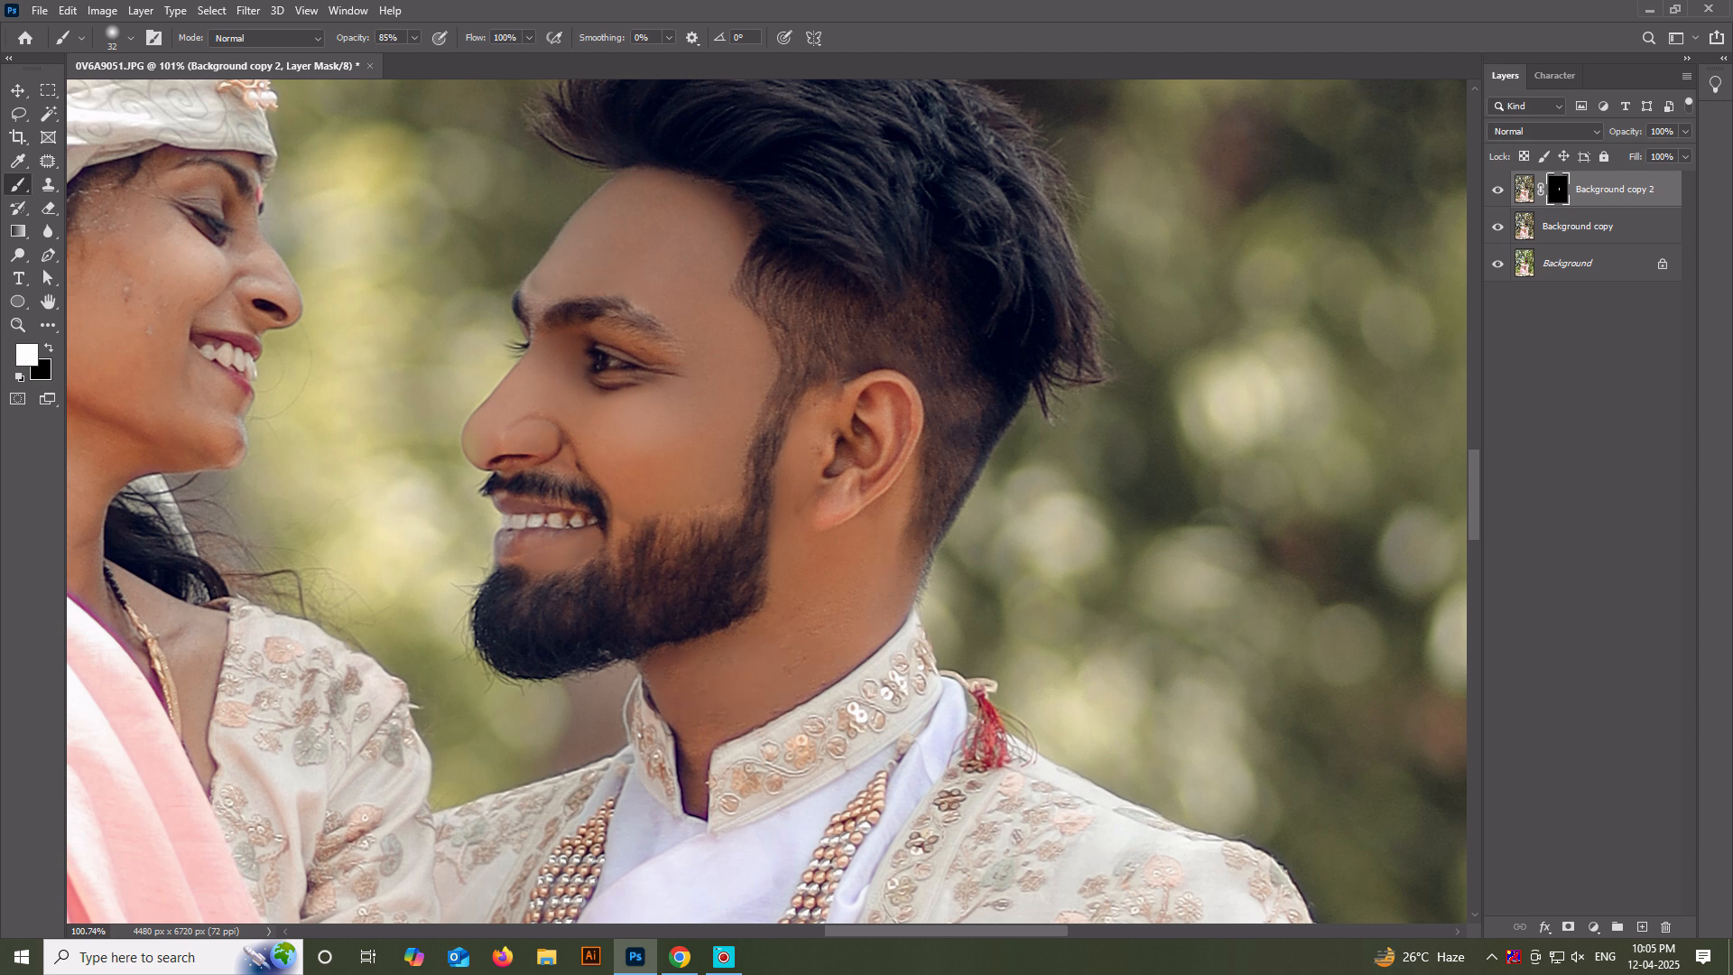
{"action": "scroll", "coordinate": [795, 582], "scroll_direction": "down", "scroll_amount": 6}
{"action": "scroll", "coordinate": [749, 713], "scroll_direction": "up", "scroll_amount": 5}
{"action": "mouse_move", "coordinate": [734, 592]}
{"action": "left_mouse_down"}
{"action": "mouse_move", "coordinate": [739, 637]}
{"action": "mouse_move", "coordinate": [734, 591]}
{"action": "left_mouse_up"}
{"action": "scroll", "coordinate": [737, 582], "scroll_direction": "down", "scroll_amount": 7}
{"action": "scroll", "coordinate": [734, 575], "scroll_direction": "up", "scroll_amount": 5}
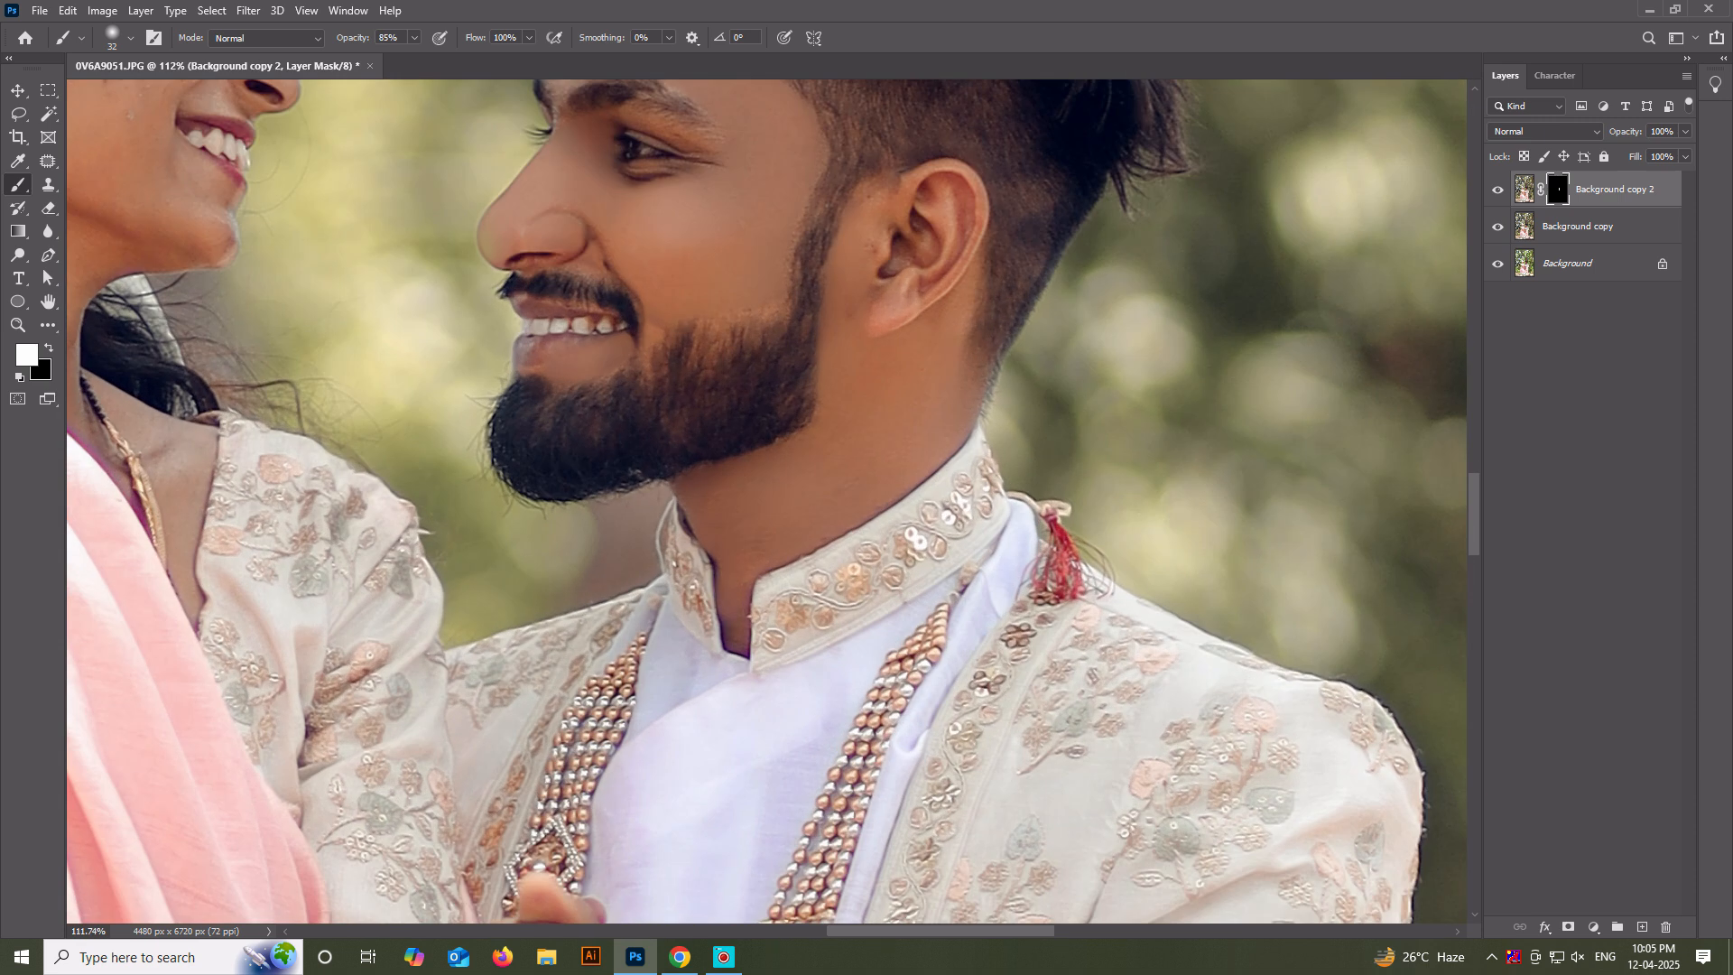
Smooth the skin on the woman's cheek by painting white on the mask with a size 45 brush.
{"action": "scroll", "coordinate": [726, 591], "scroll_direction": "down", "scroll_amount": 3}
{"action": "scroll", "coordinate": [708, 389], "scroll_direction": "up", "scroll_amount": 4}
{"action": "left_click_drag", "start_coordinate": [689, 273], "coordinate": [701, 273]}
{"action": "left_click_drag", "start_coordinate": [724, 227], "coordinate": [711, 446]}
{"action": "scroll", "coordinate": [706, 414], "scroll_direction": "up", "scroll_amount": 4}
{"action": "left_click", "coordinate": [721, 427]}
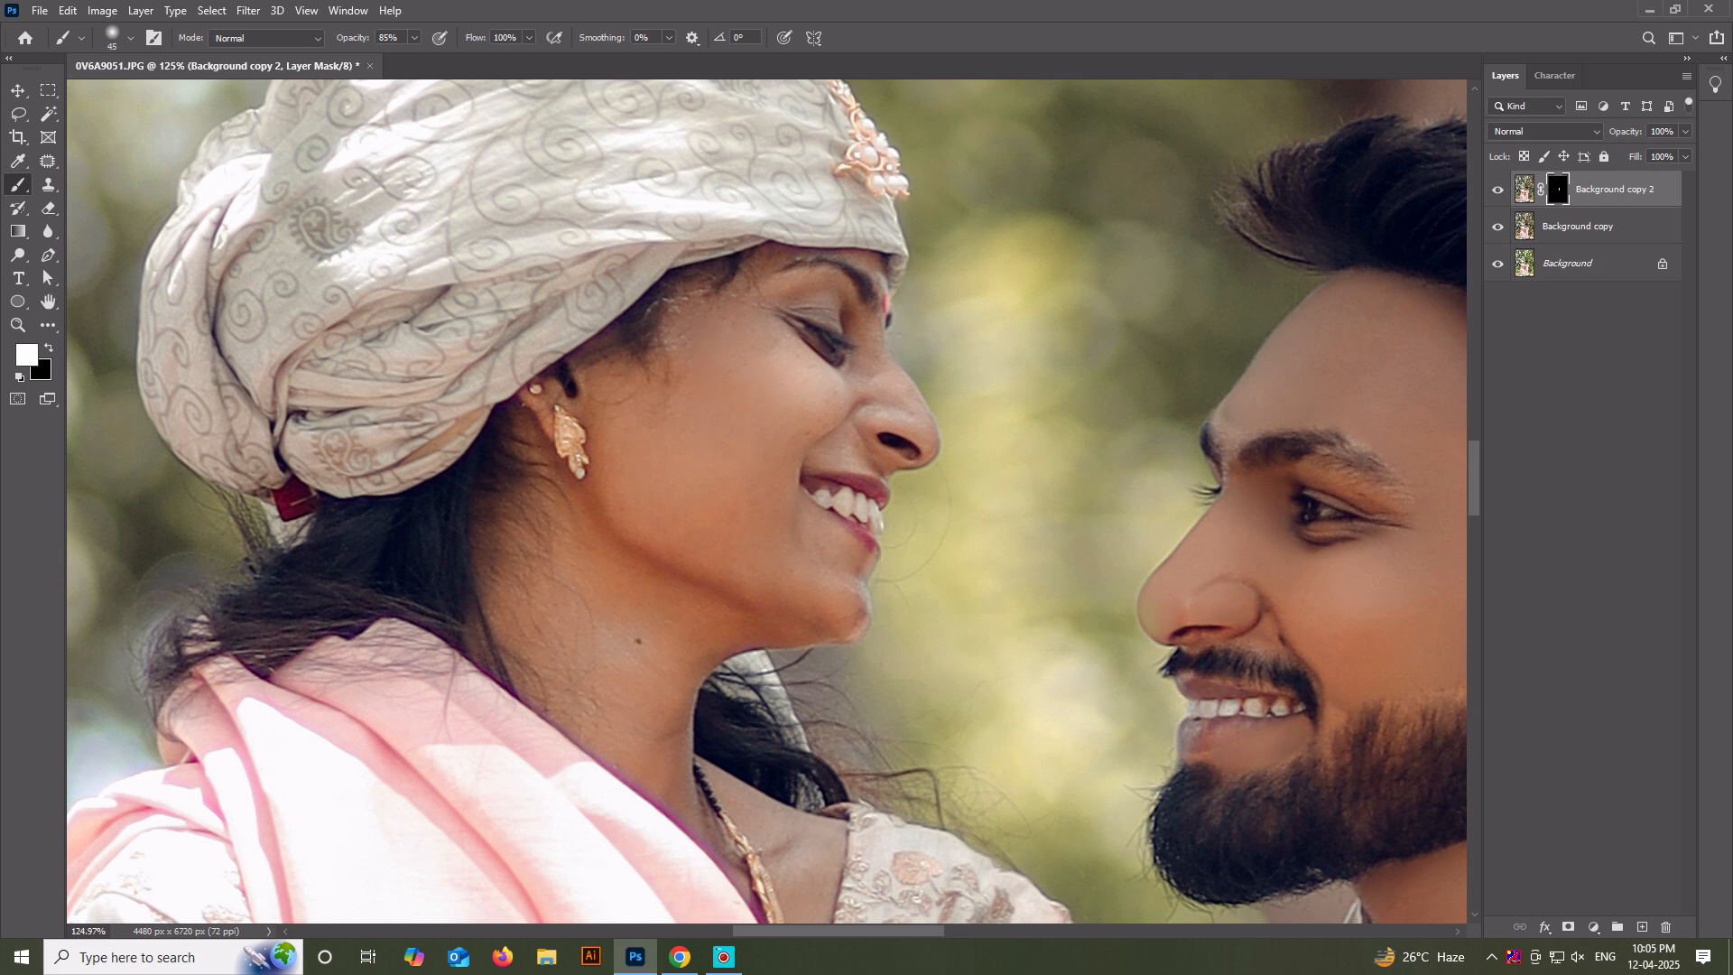
{"action": "mouse_move", "coordinate": [799, 367]}
{"action": "left_mouse_down"}
{"action": "mouse_move", "coordinate": [770, 456]}
{"action": "mouse_move", "coordinate": [693, 398]}
{"action": "left_mouse_up"}
{"action": "left_click", "coordinate": [770, 456]}
Smooth the finer areas of the woman's face around the eye and nose on the mask, reducing the brush size to 21.
{"action": "scroll", "coordinate": [770, 455], "scroll_direction": "down", "scroll_amount": 2}
{"action": "left_click_drag", "start_coordinate": [697, 535], "coordinate": [684, 521]}
{"action": "scroll", "coordinate": [684, 521], "scroll_direction": "up", "scroll_amount": 3}
{"action": "mouse_move", "coordinate": [684, 521]}
{"action": "left_mouse_down"}
{"action": "mouse_move", "coordinate": [748, 552]}
{"action": "mouse_move", "coordinate": [737, 606]}
{"action": "mouse_move", "coordinate": [711, 616]}
{"action": "left_mouse_up"}
{"action": "left_click_drag", "start_coordinate": [725, 432], "coordinate": [685, 622]}
{"action": "scroll", "coordinate": [685, 623], "scroll_direction": "up", "scroll_amount": 1}
{"action": "left_click", "coordinate": [685, 623]}
{"action": "left_click", "coordinate": [694, 634]}
{"action": "scroll", "coordinate": [675, 574], "scroll_direction": "up", "scroll_amount": 3}
{"action": "mouse_move", "coordinate": [708, 500]}
{"action": "left_mouse_down"}
{"action": "mouse_move", "coordinate": [667, 574]}
{"action": "mouse_move", "coordinate": [669, 617]}
{"action": "mouse_move", "coordinate": [727, 646]}
{"action": "left_mouse_up"}
{"action": "left_click", "coordinate": [696, 642]}
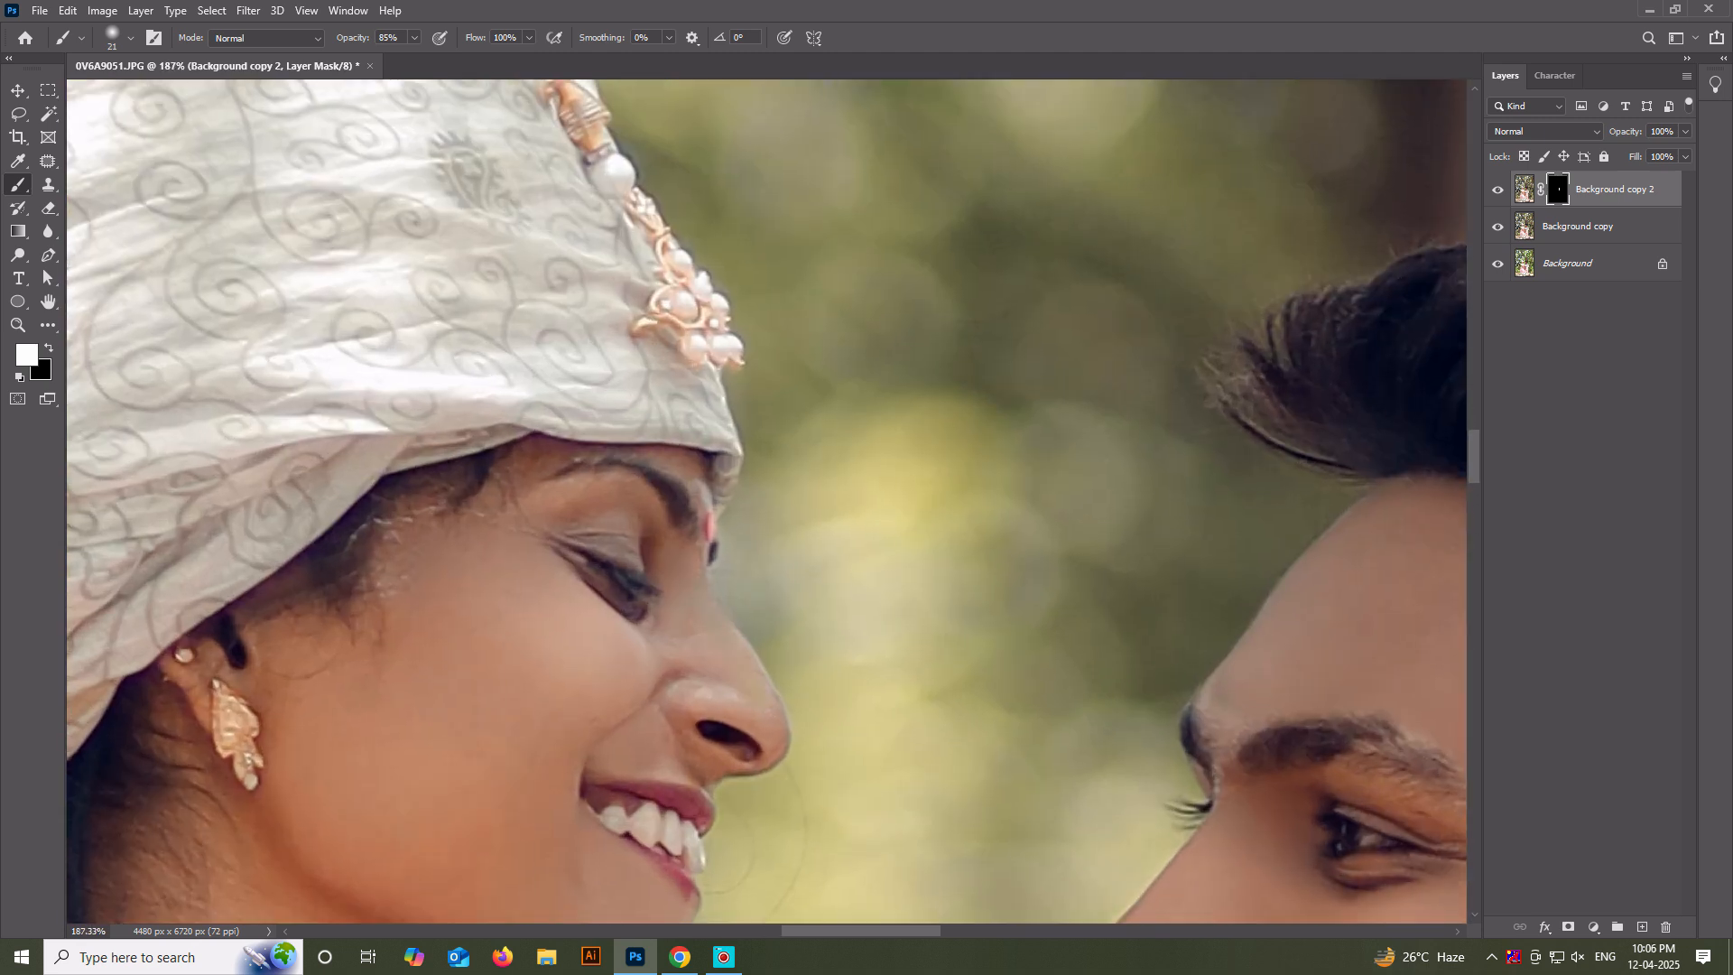
{"action": "left_click", "coordinate": [775, 739]}
Lower the brush opacity to 50% and smooth the skin on the woman's neck with a size 49 brush.
{"action": "scroll", "coordinate": [894, 219], "scroll_direction": "down", "scroll_amount": 8}
{"action": "left_click_drag", "start_coordinate": [605, 603], "coordinate": [597, 557]}
{"action": "right_click", "coordinate": [597, 557], "text": "alt"}
{"action": "key", "text": "7"}
{"action": "key", "text": "5"}
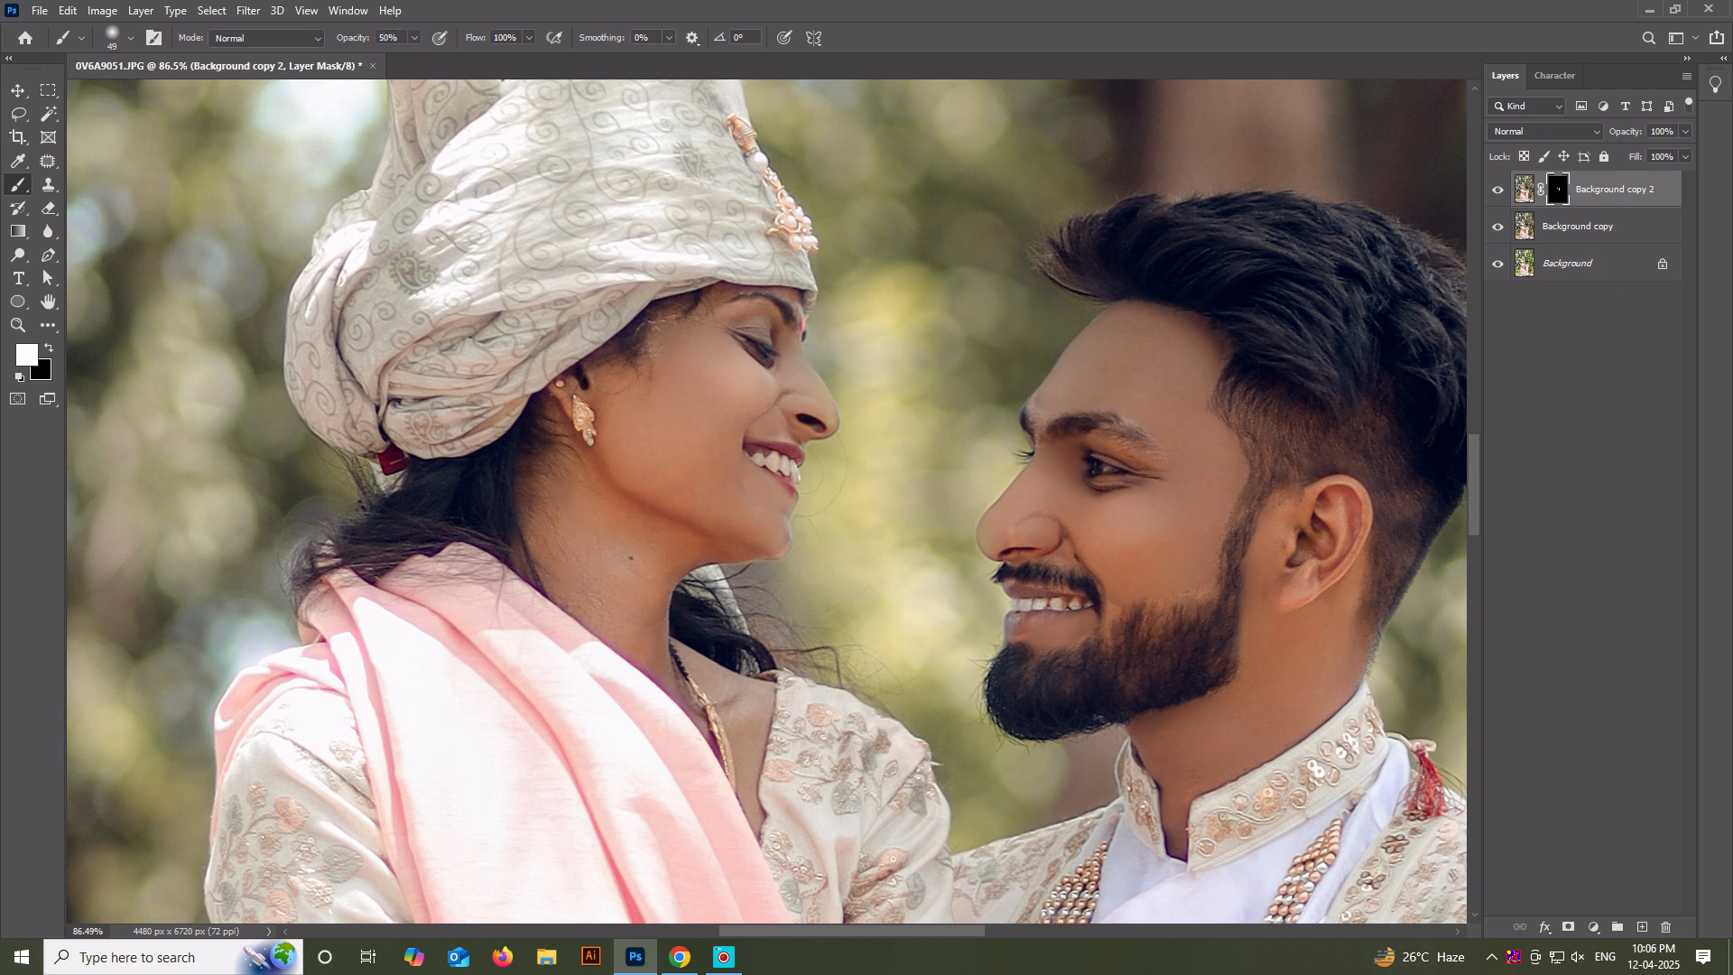
{"action": "scroll", "coordinate": [577, 463], "scroll_direction": "down", "scroll_amount": 5}
{"action": "scroll", "coordinate": [660, 592], "scroll_direction": "up", "scroll_amount": 4}
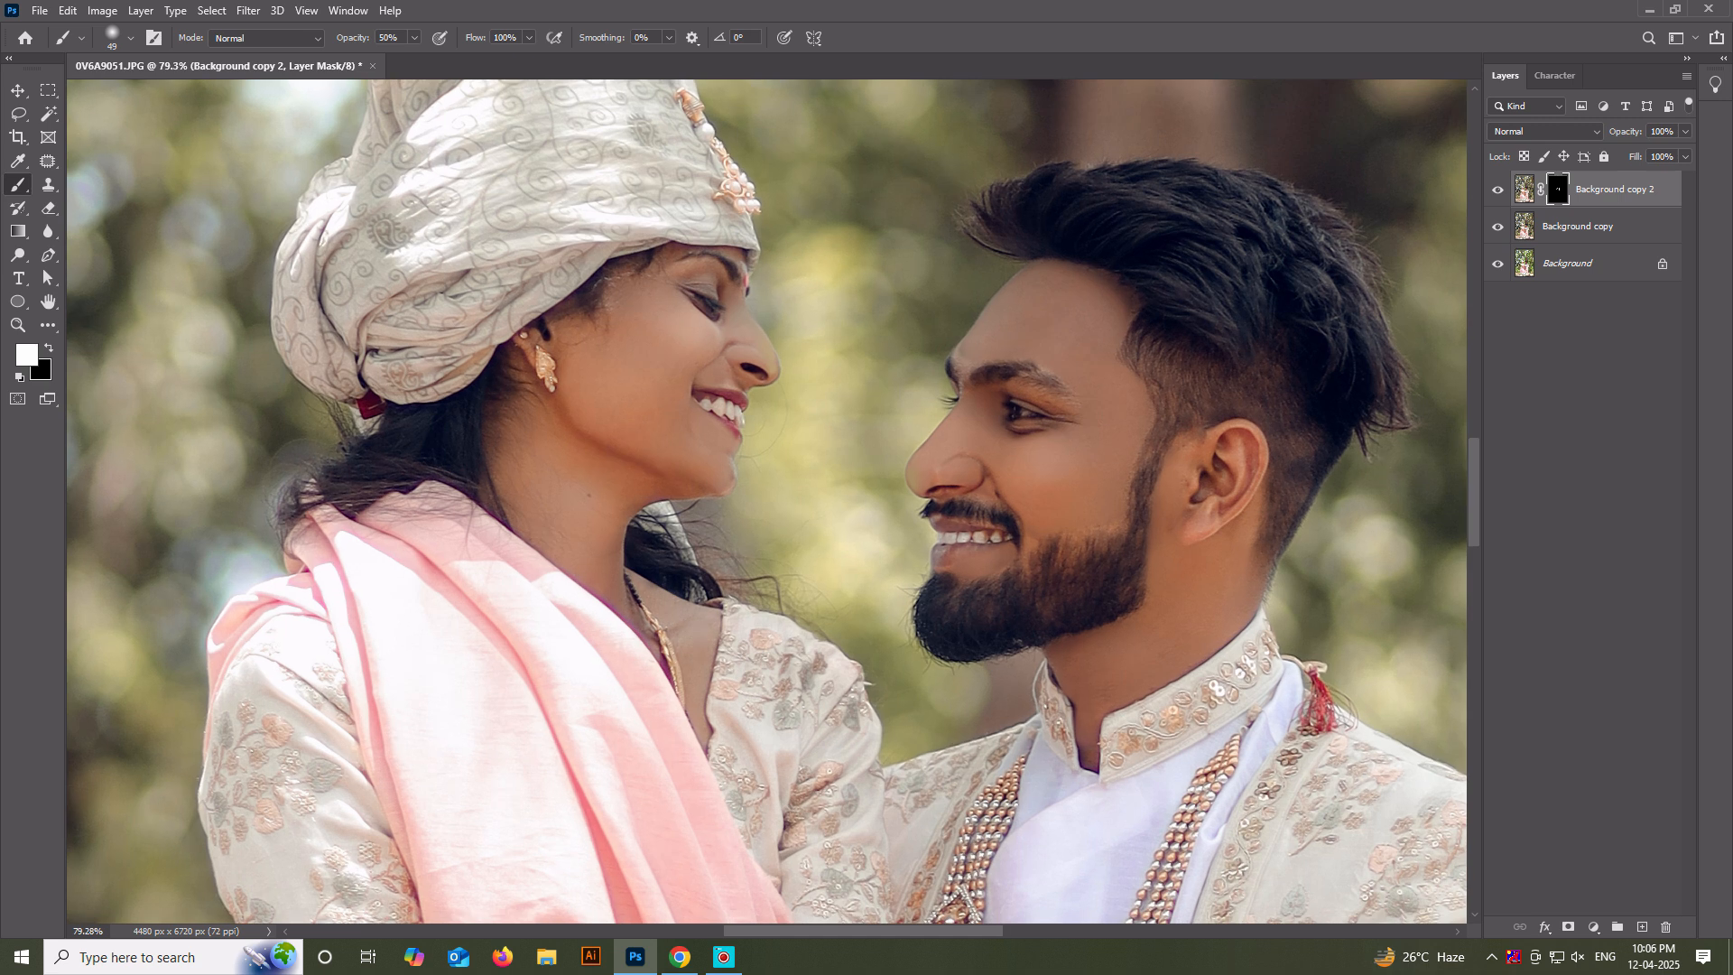
Smooth the skin on the woman's arms by painting white on the mask with a size 84 brush.
{"action": "scroll", "coordinate": [700, 713], "scroll_direction": "down", "scroll_amount": 5}
{"action": "mouse_move", "coordinate": [379, 822]}
{"action": "left_mouse_down"}
{"action": "mouse_move", "coordinate": [442, 532]}
{"action": "mouse_move", "coordinate": [535, 611]}
{"action": "mouse_move", "coordinate": [519, 611]}
{"action": "left_mouse_up"}
{"action": "scroll", "coordinate": [418, 551], "scroll_direction": "up", "scroll_amount": 4}
{"action": "scroll", "coordinate": [887, 650], "scroll_direction": "up", "scroll_amount": 2}
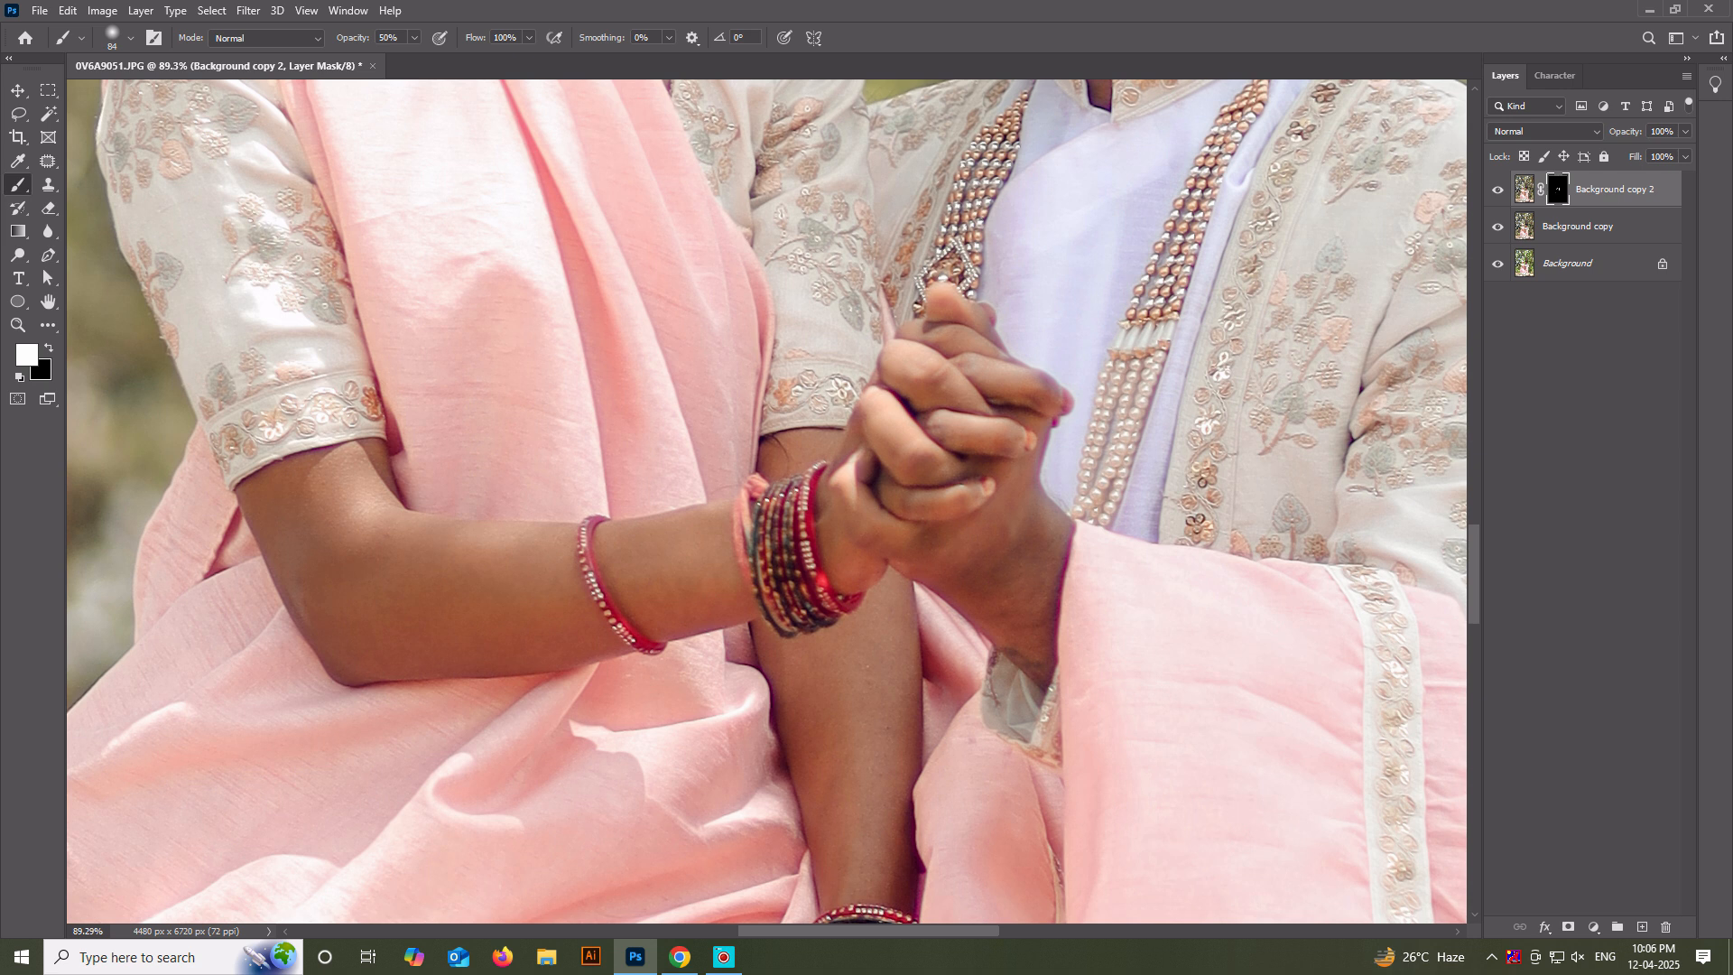
{"action": "left_click_drag", "start_coordinate": [668, 560], "coordinate": [611, 581]}
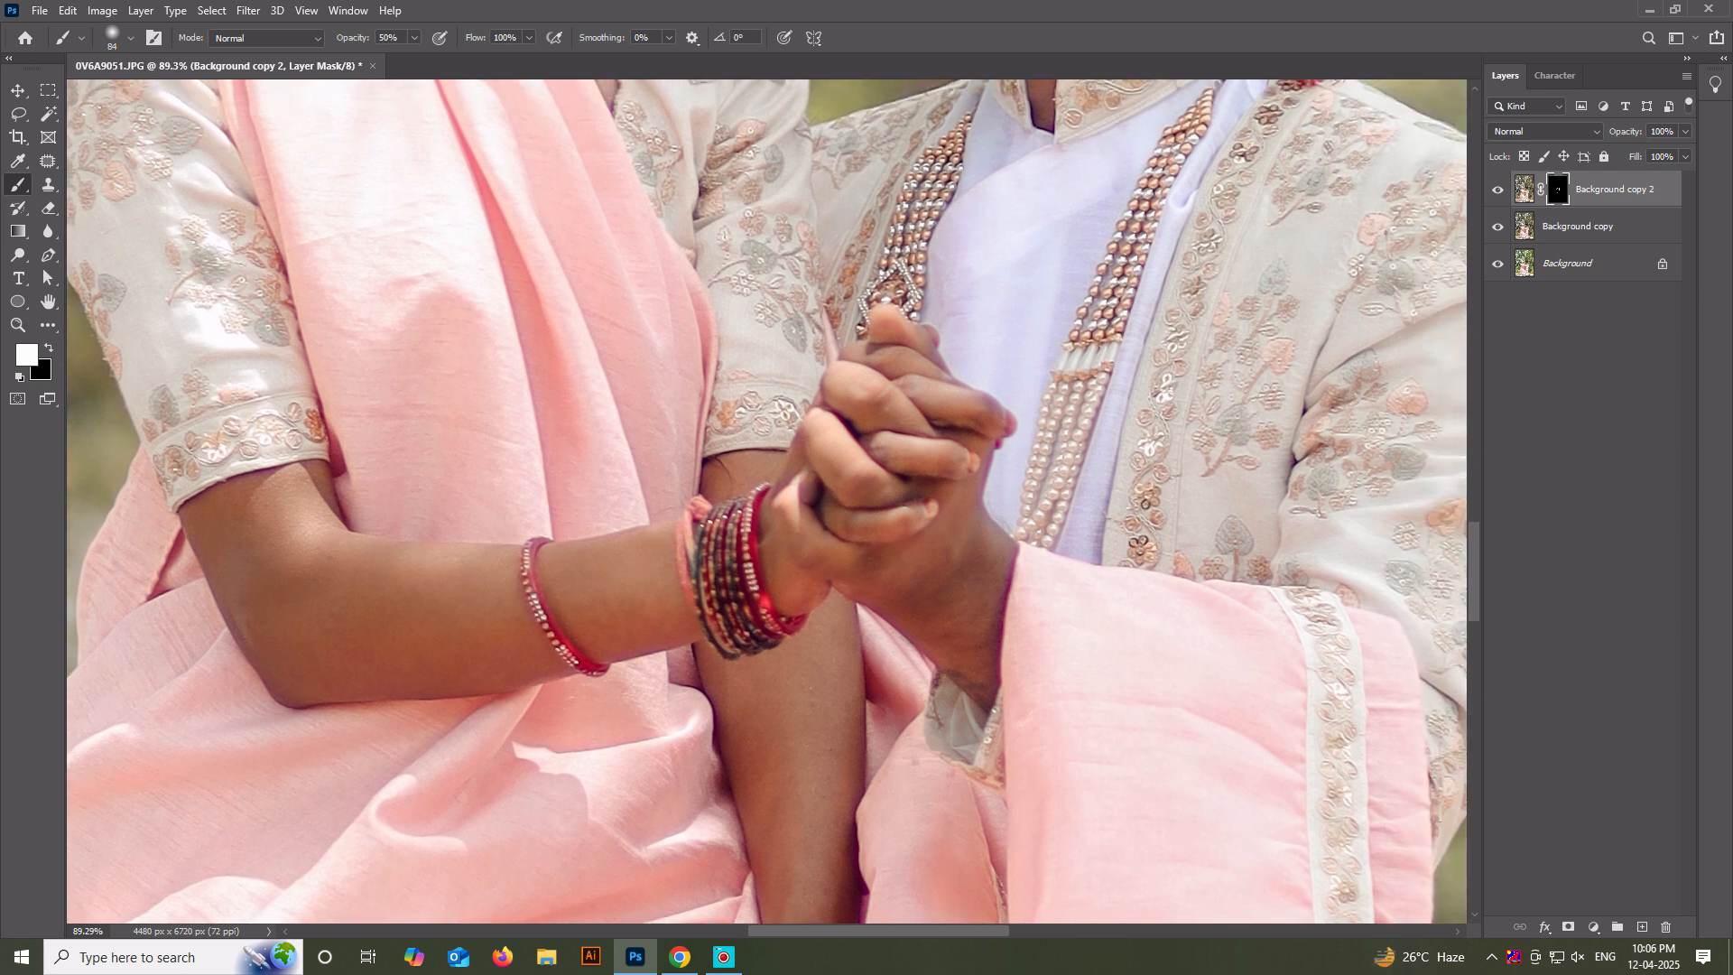
{"action": "left_click_drag", "start_coordinate": [707, 692], "coordinate": [748, 439]}
{"action": "left_click_drag", "start_coordinate": [722, 645], "coordinate": [802, 623]}
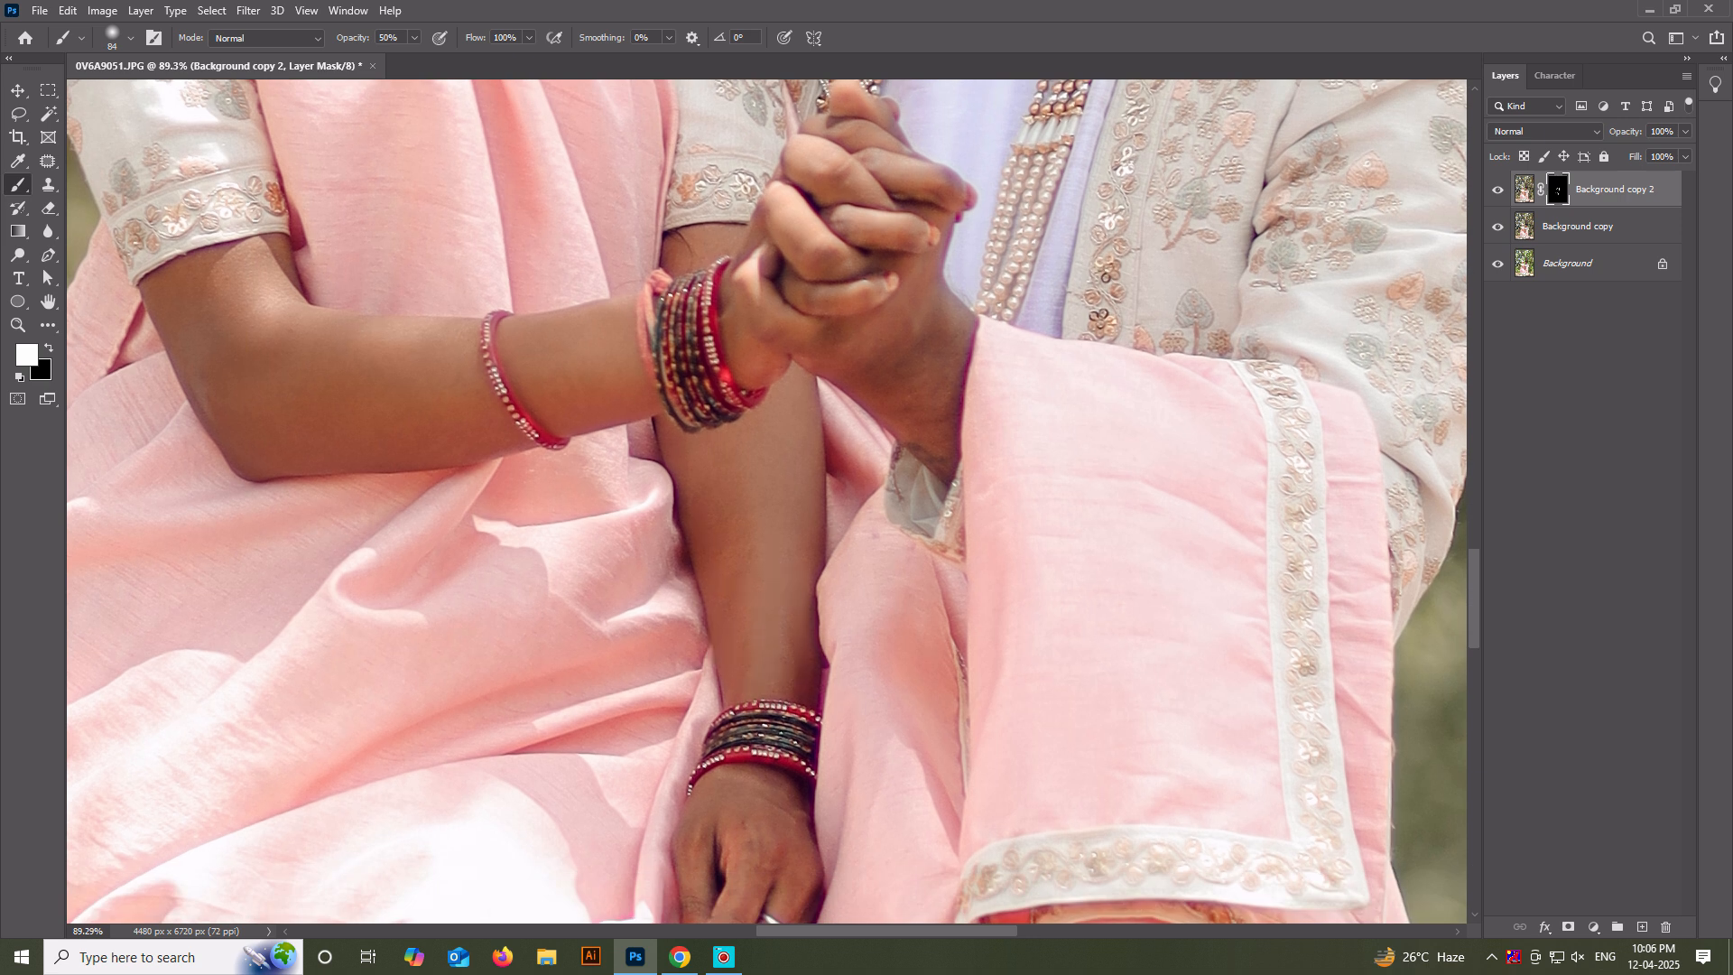
Continue smoothing the woman's lowered forearm and the couple's clasped hands on the mask.
{"action": "left_click_drag", "start_coordinate": [785, 560], "coordinate": [759, 681]}
{"action": "mouse_move", "coordinate": [929, 533]}
{"action": "left_mouse_down"}
{"action": "mouse_move", "coordinate": [889, 564]}
{"action": "mouse_move", "coordinate": [814, 517]}
{"action": "left_mouse_up"}
{"action": "left_click_drag", "start_coordinate": [813, 533], "coordinate": [829, 603]}
{"action": "left_click_drag", "start_coordinate": [800, 338], "coordinate": [837, 360]}
{"action": "left_click_drag", "start_coordinate": [785, 390], "coordinate": [819, 432]}
{"action": "left_click_drag", "start_coordinate": [872, 361], "coordinate": [905, 379]}
{"action": "left_click_drag", "start_coordinate": [829, 422], "coordinate": [853, 435]}
{"action": "left_click", "coordinate": [740, 452]}
{"action": "scroll", "coordinate": [696, 334], "scroll_direction": "down", "scroll_amount": 3}
{"action": "scroll", "coordinate": [713, 560], "scroll_direction": "up", "scroll_amount": 2}
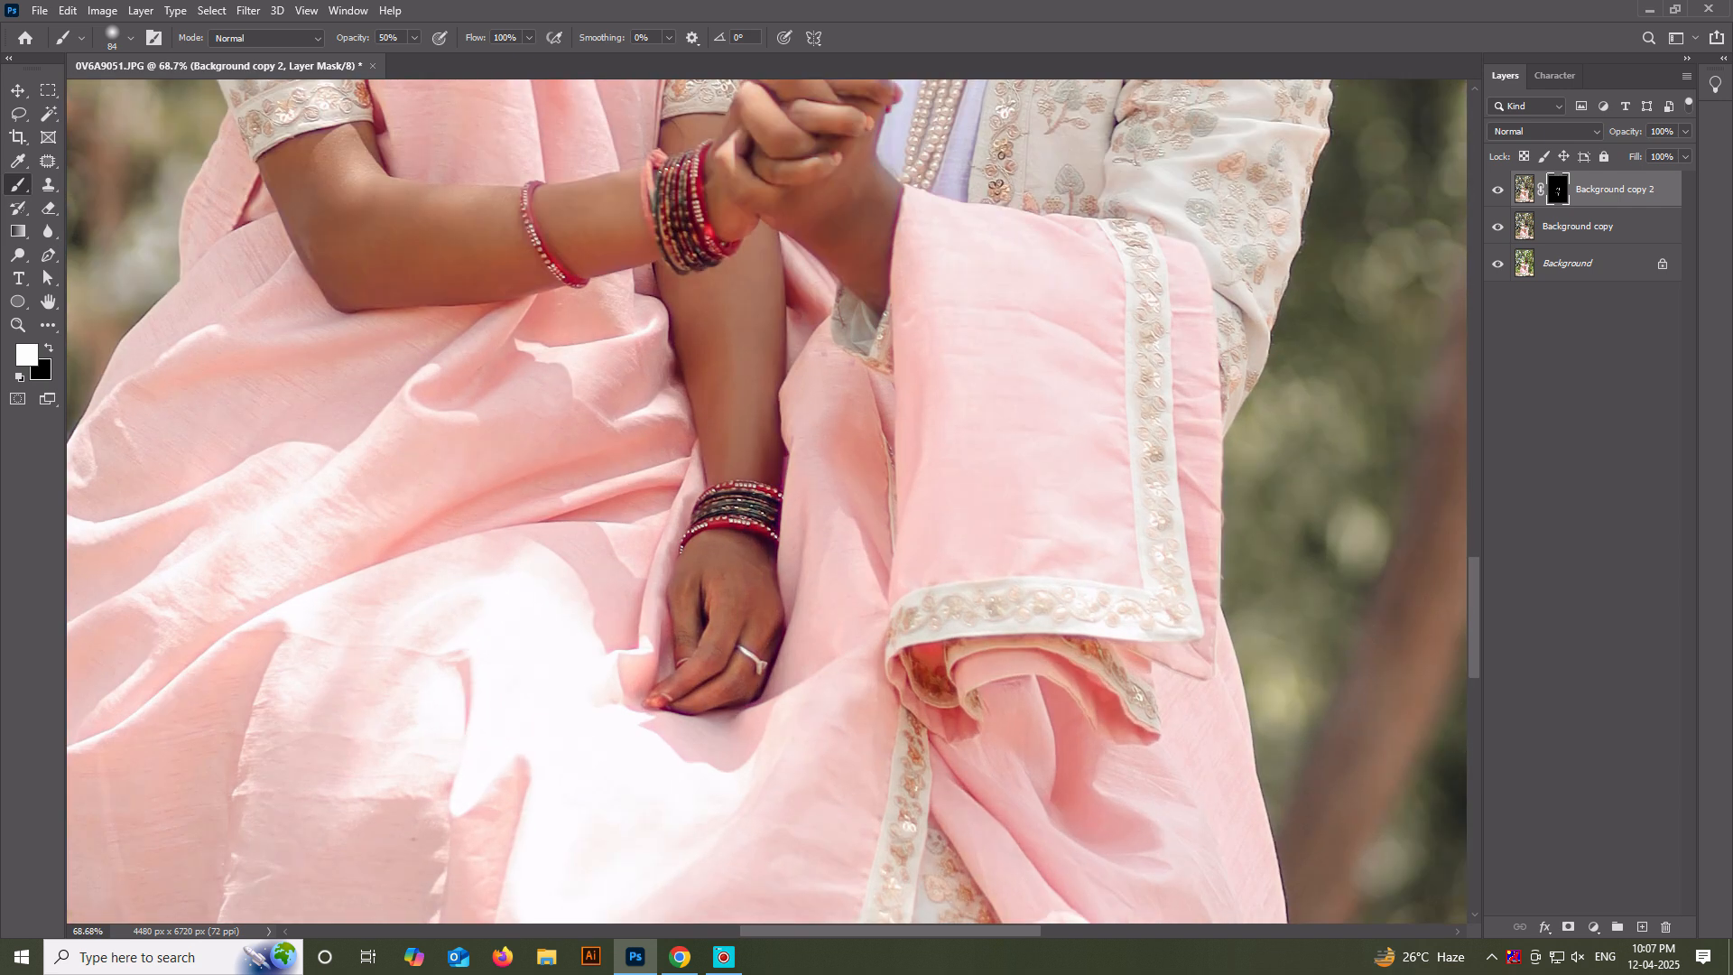
Smooth the woman's hand resting on her lap with a size 71 brush and compare the photo with and without the smoothing layer.
{"action": "left_click", "coordinate": [747, 675]}
{"action": "scroll", "coordinate": [749, 673], "scroll_direction": "down", "scroll_amount": 3}
{"action": "left_click_drag", "start_coordinate": [749, 673], "coordinate": [726, 747]}
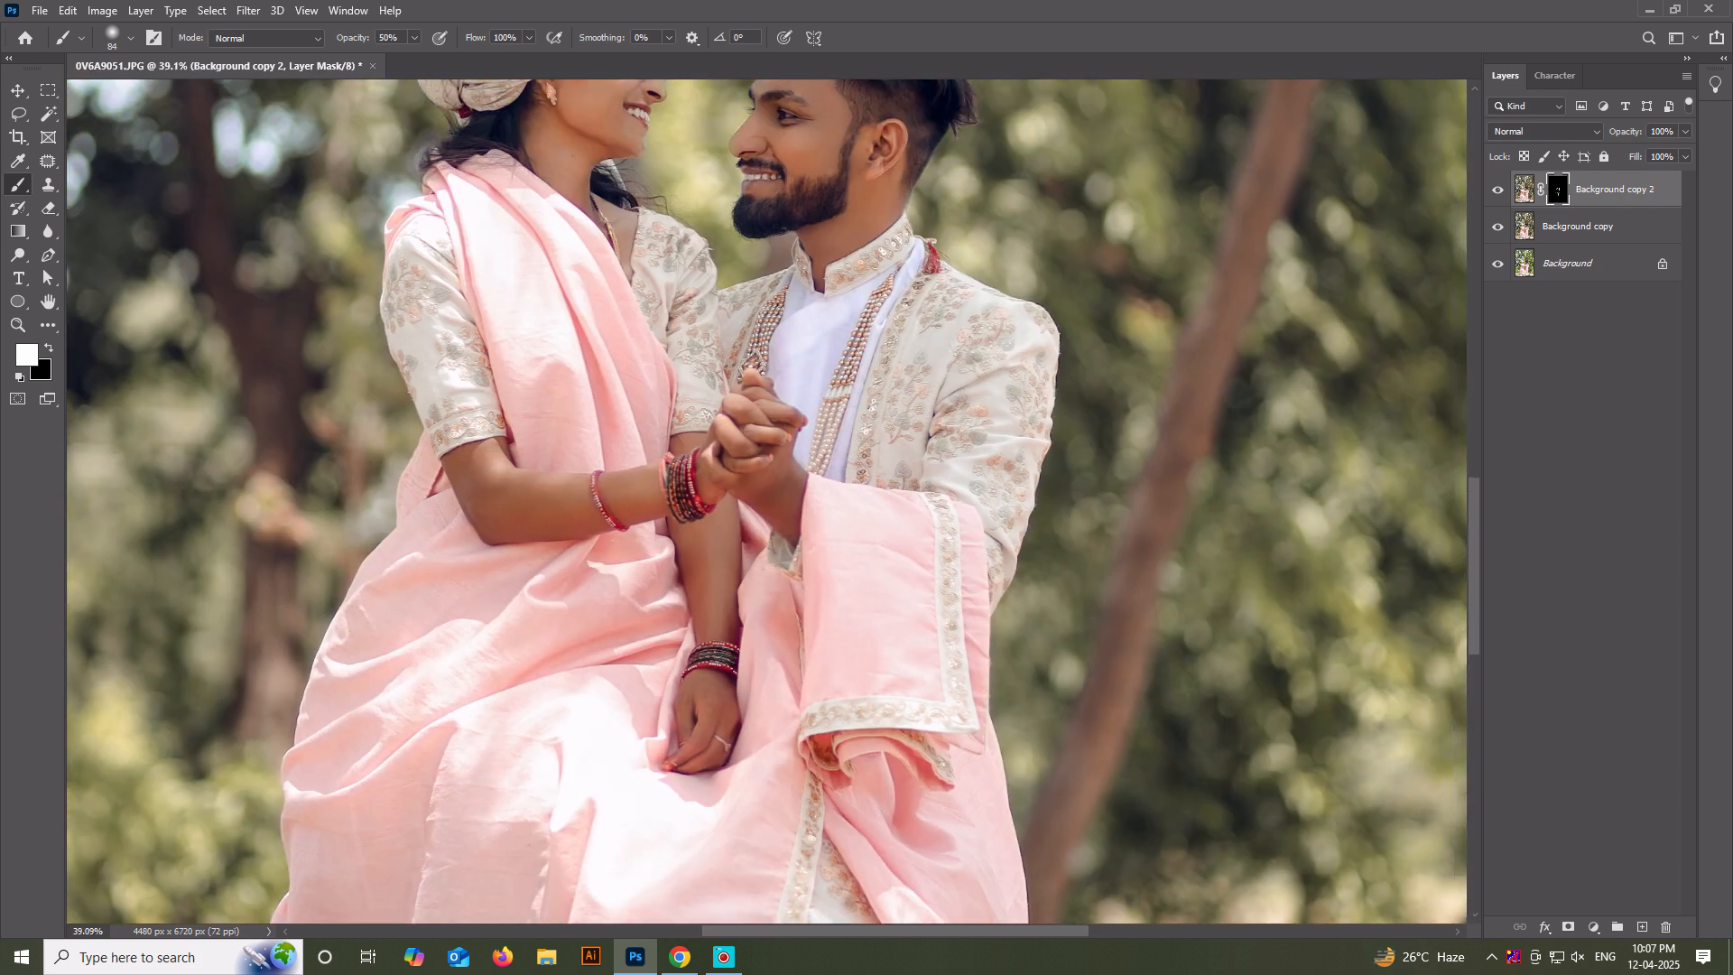
{"action": "left_click", "coordinate": [726, 747]}
{"action": "scroll", "coordinate": [726, 749], "scroll_direction": "up", "scroll_amount": 4}
{"action": "scroll", "coordinate": [722, 749], "scroll_direction": "down", "scroll_amount": 5}
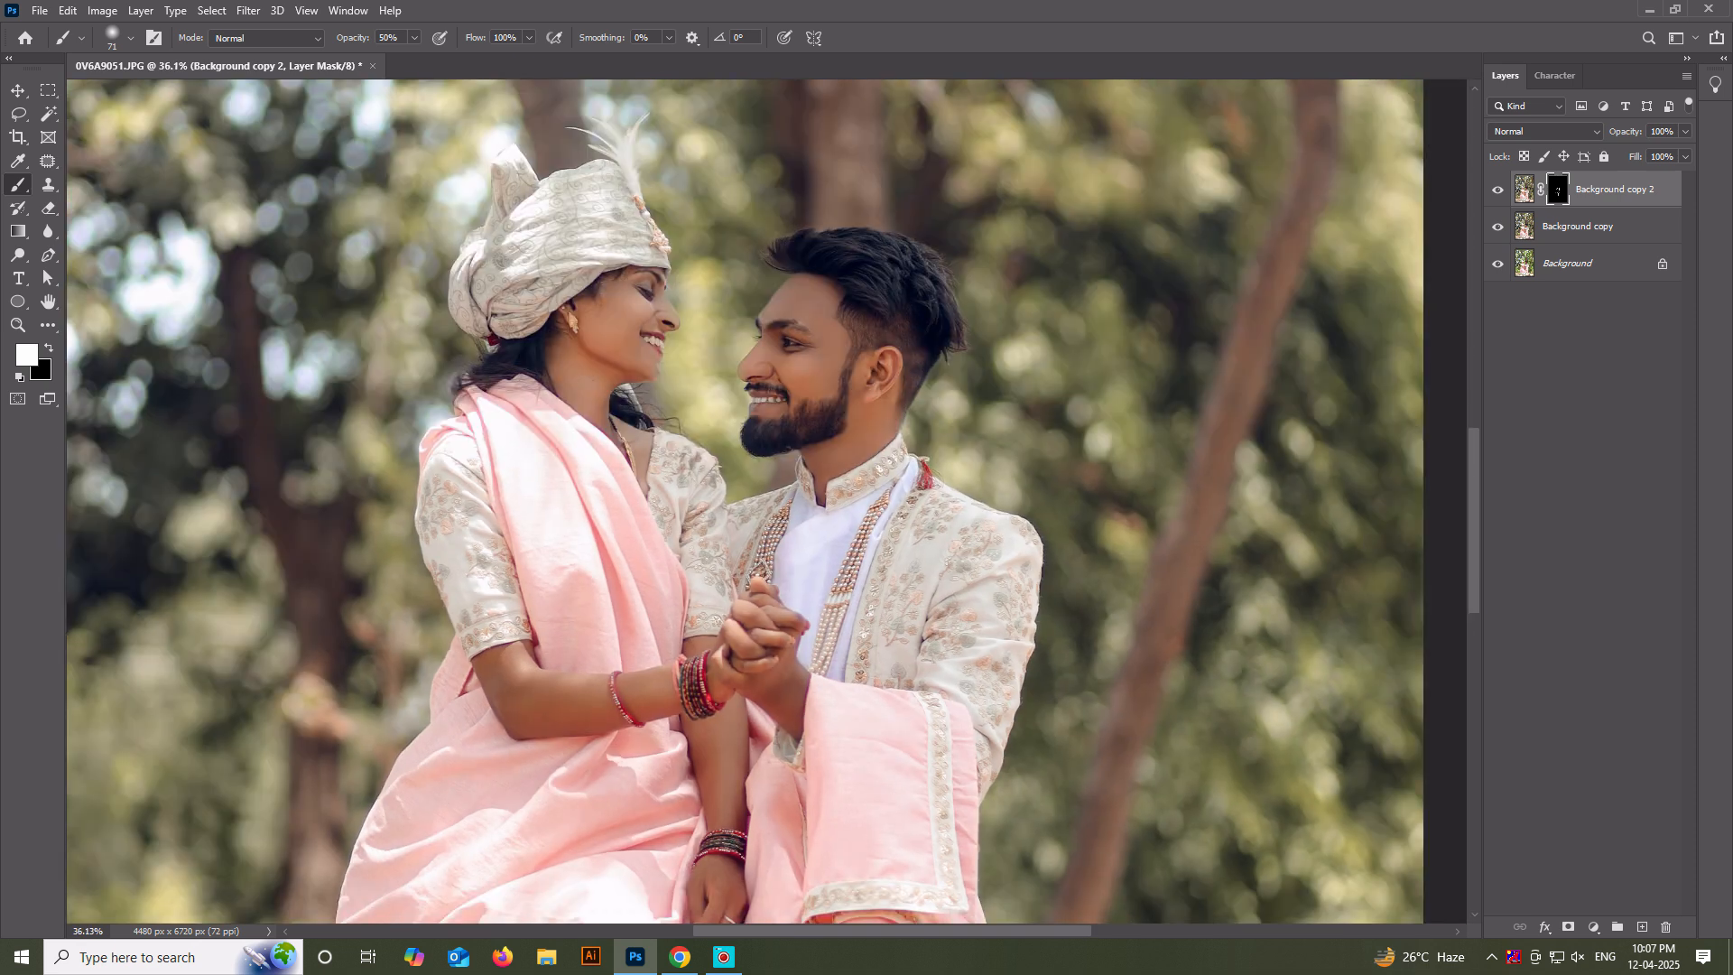
{"action": "left_click_drag", "start_coordinate": [724, 749], "coordinate": [730, 783]}
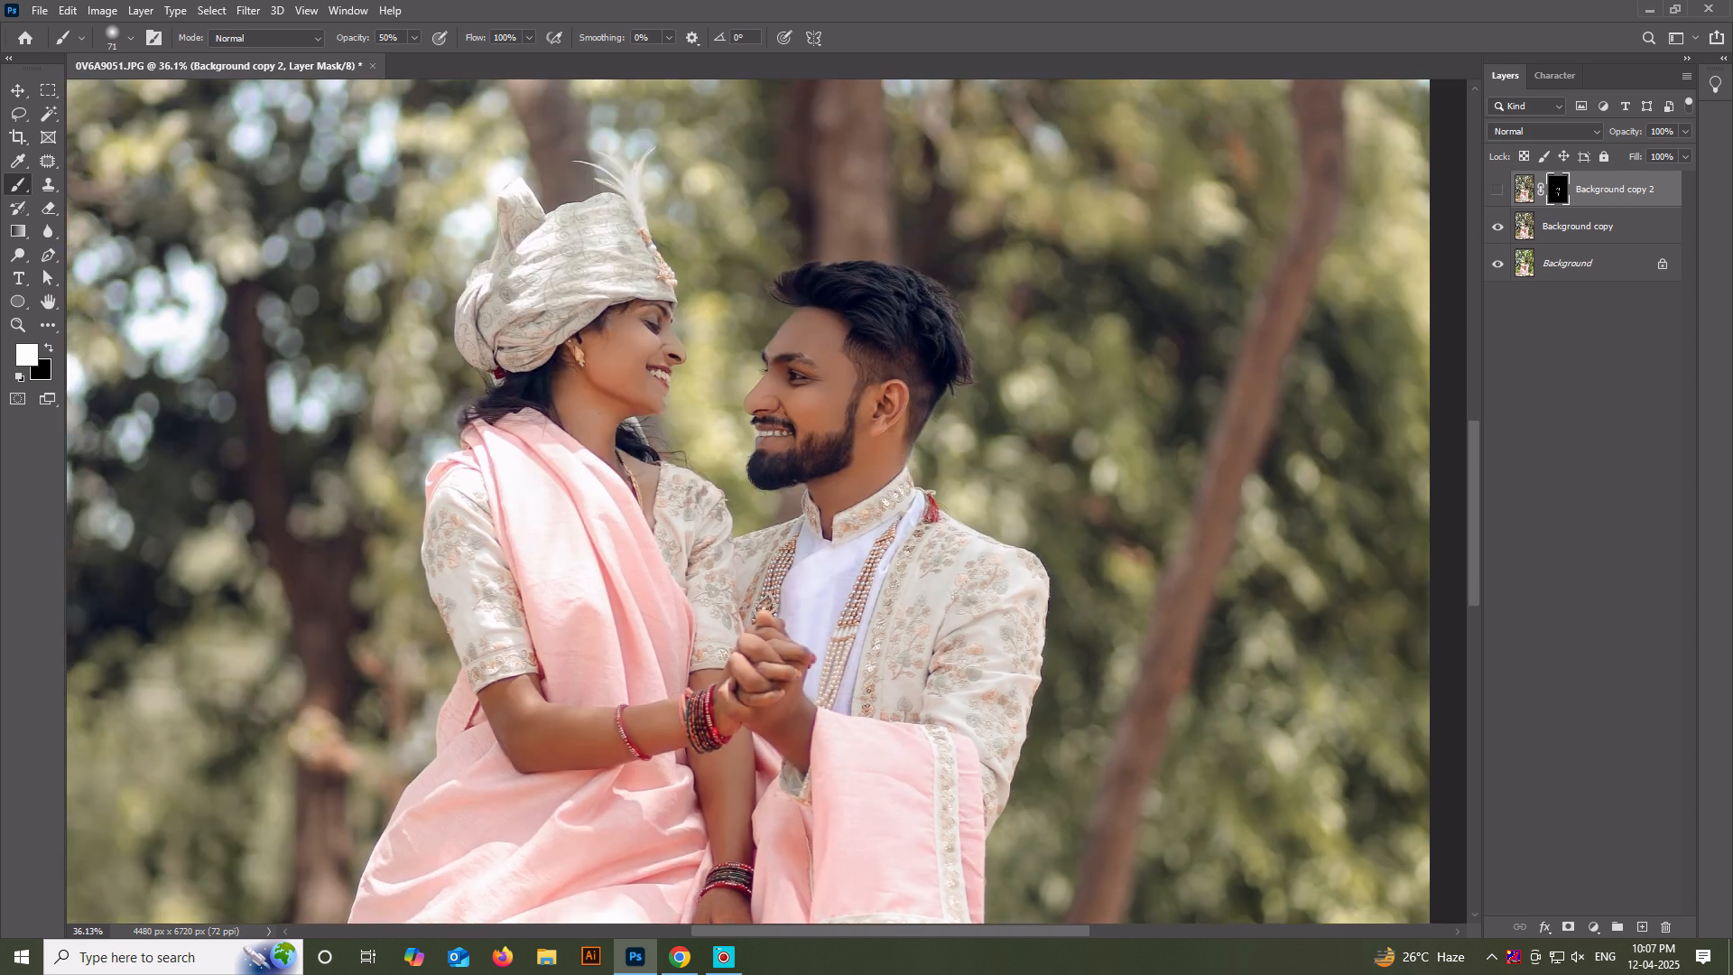
{"action": "scroll", "coordinate": [756, 668], "scroll_direction": "down", "scroll_amount": 2}
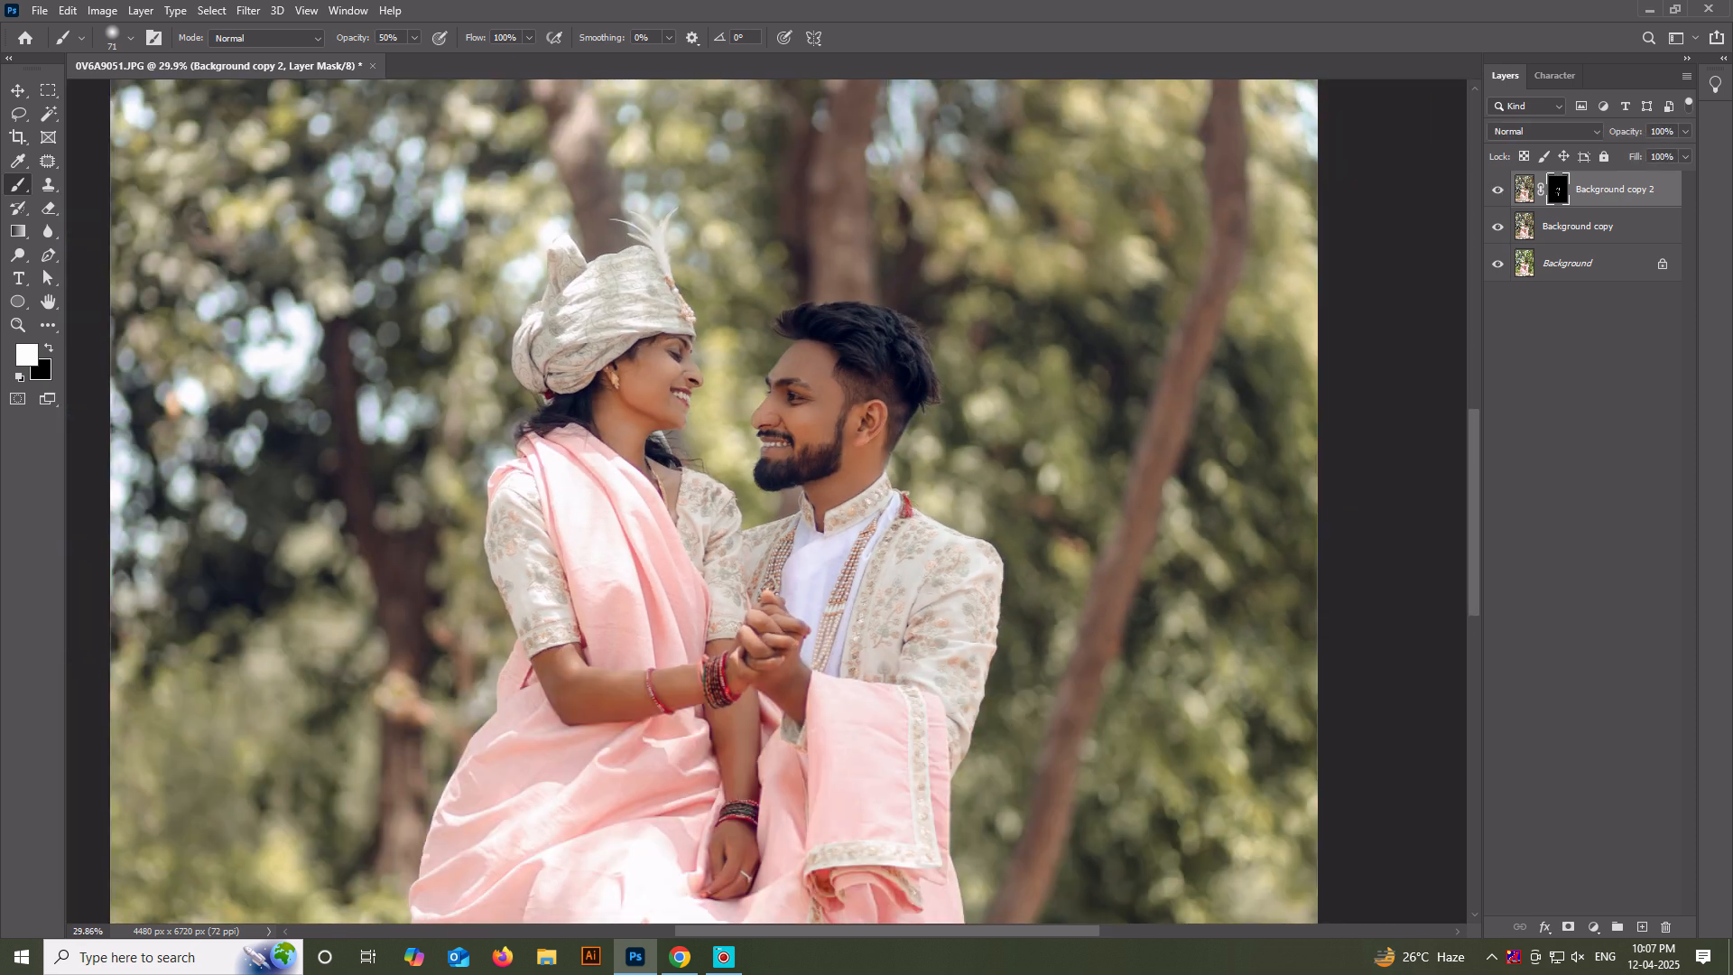
{"action": "scroll", "coordinate": [749, 542], "scroll_direction": "down", "scroll_amount": 4}
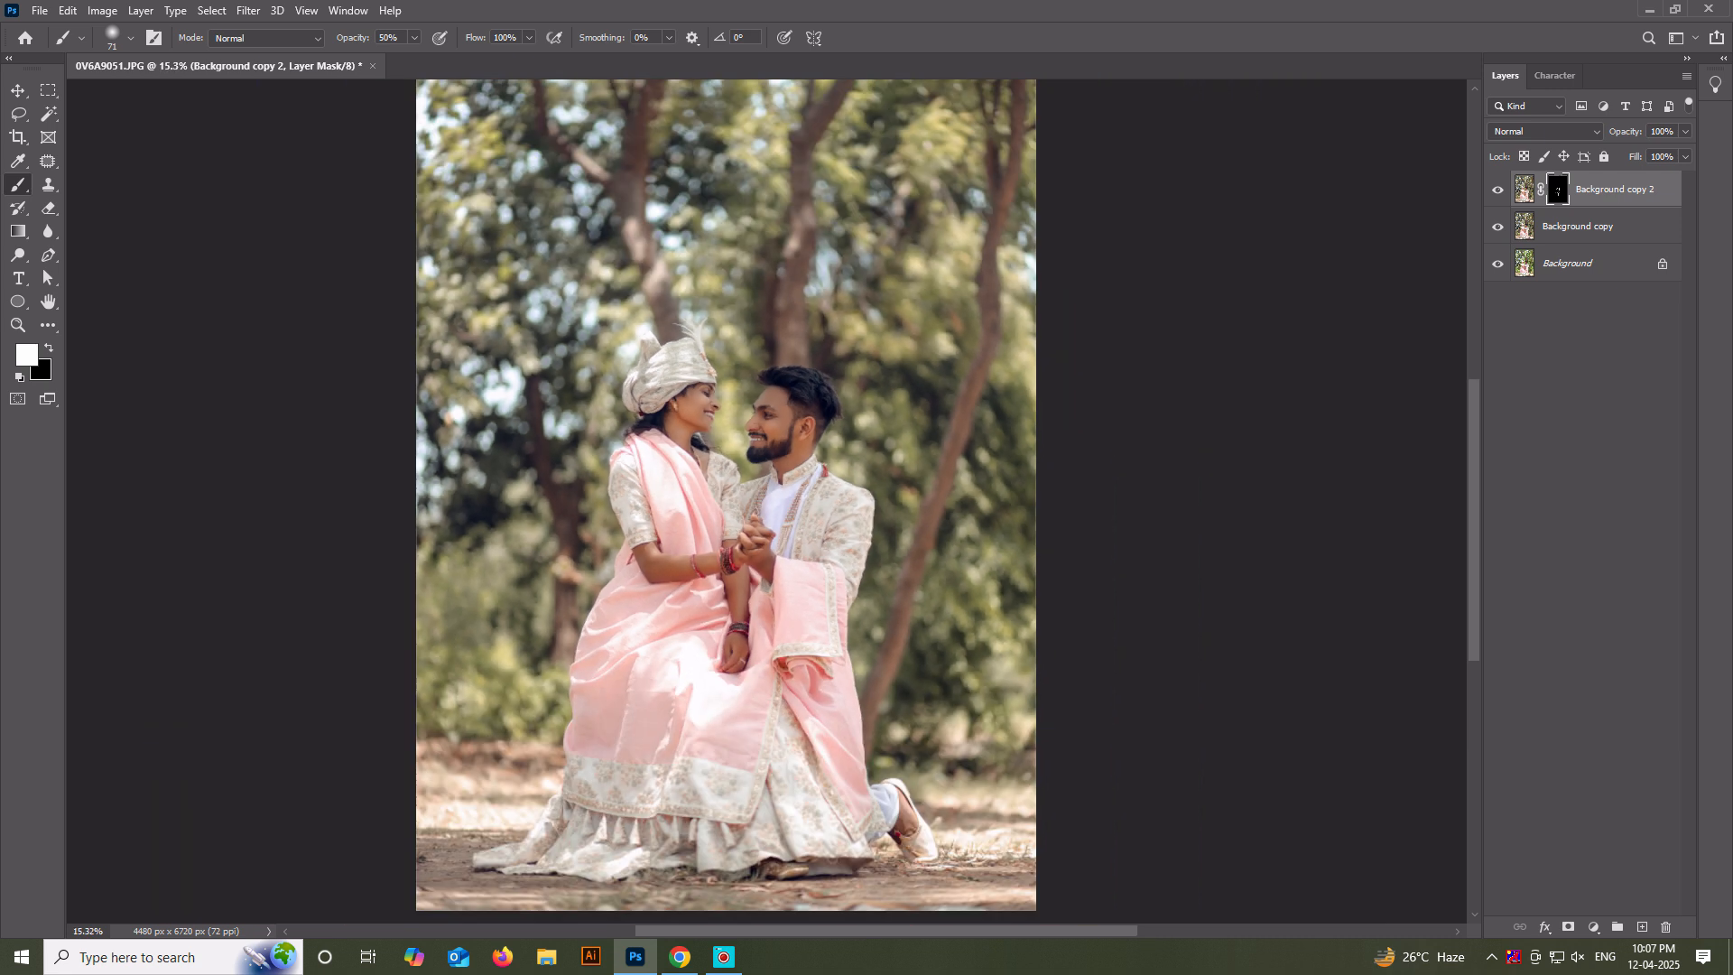
{"action": "scroll", "coordinate": [745, 393], "scroll_direction": "up", "scroll_amount": 5}
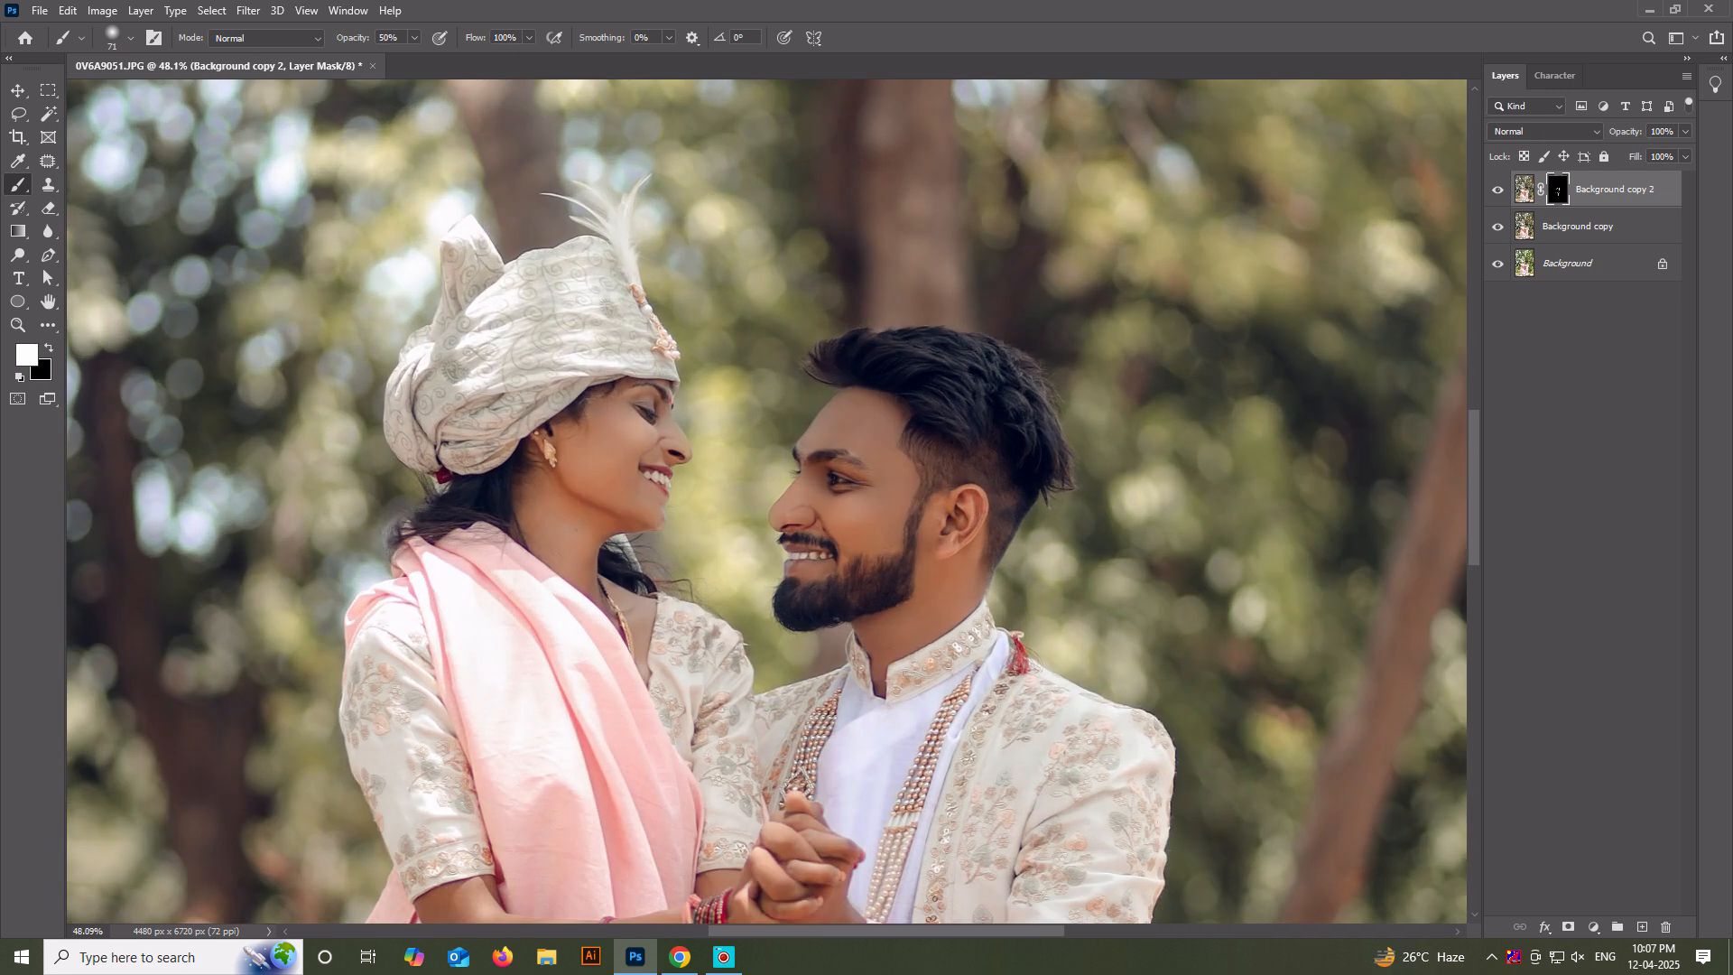
Compare the retouched photo with the original background and stamp all visible layers into a new layer on top.
{"action": "left_click", "coordinate": [1497, 264], "text": "alt"}
{"action": "left_click", "coordinate": [1498, 264], "text": "alt"}
{"action": "scroll", "coordinate": [790, 412], "scroll_direction": "down", "scroll_amount": 5}
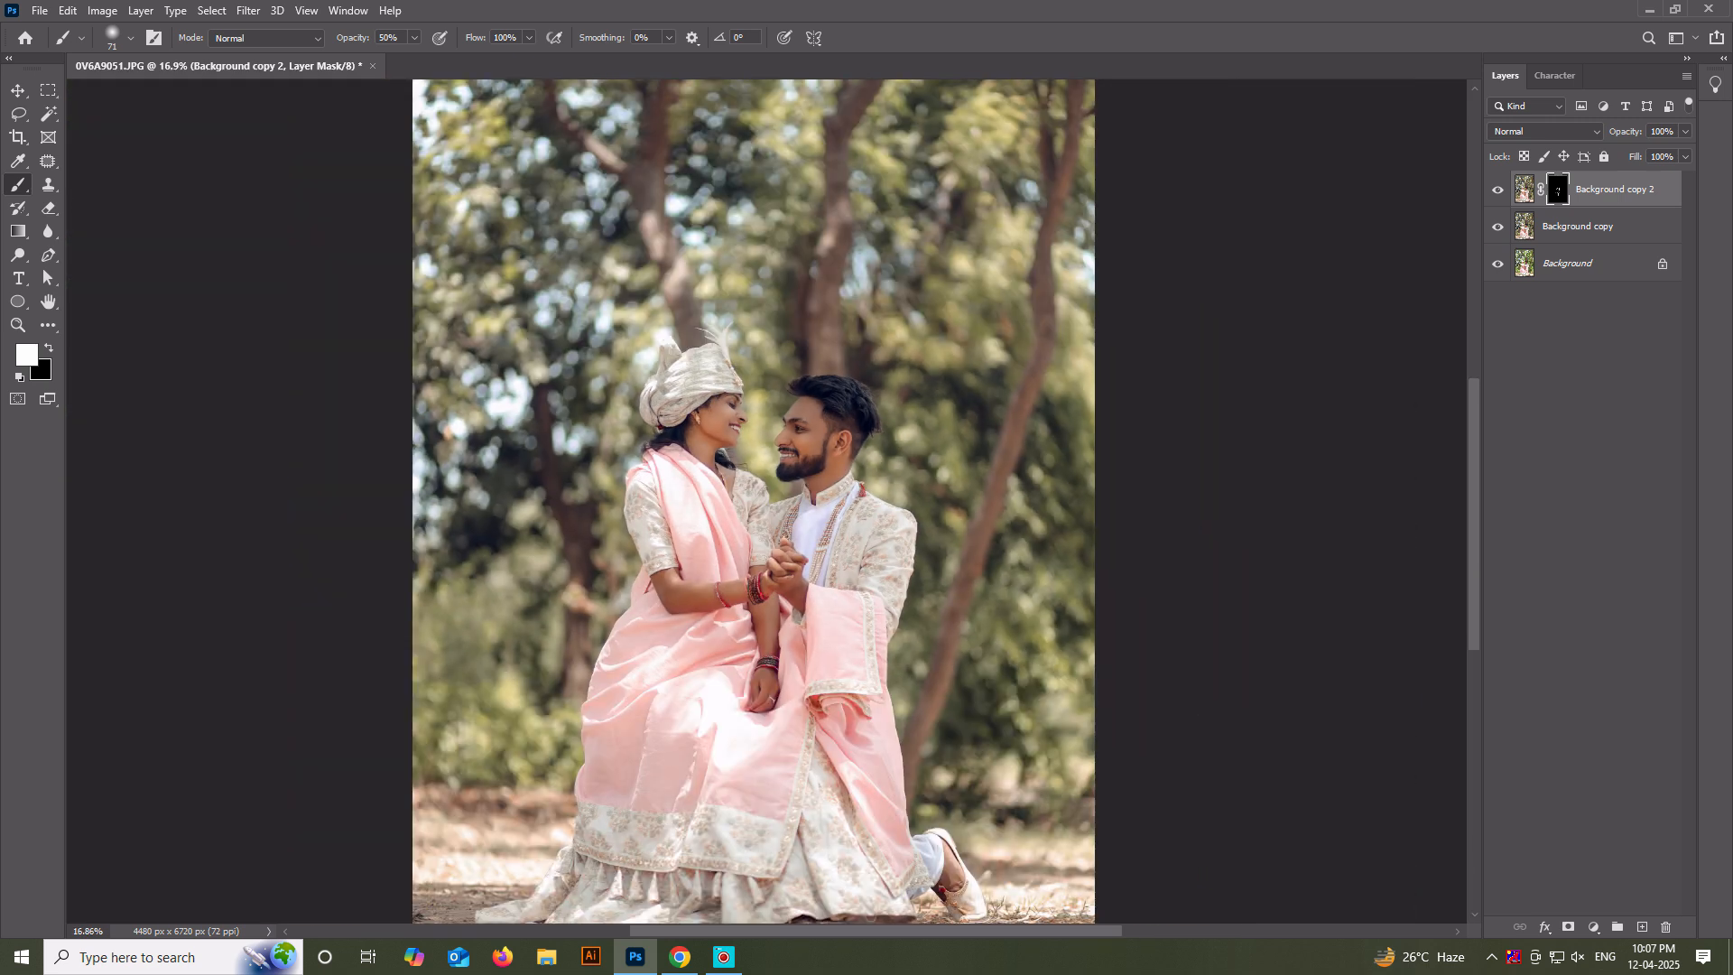
{"action": "scroll", "coordinate": [764, 447], "scroll_direction": "down", "scroll_amount": 1}
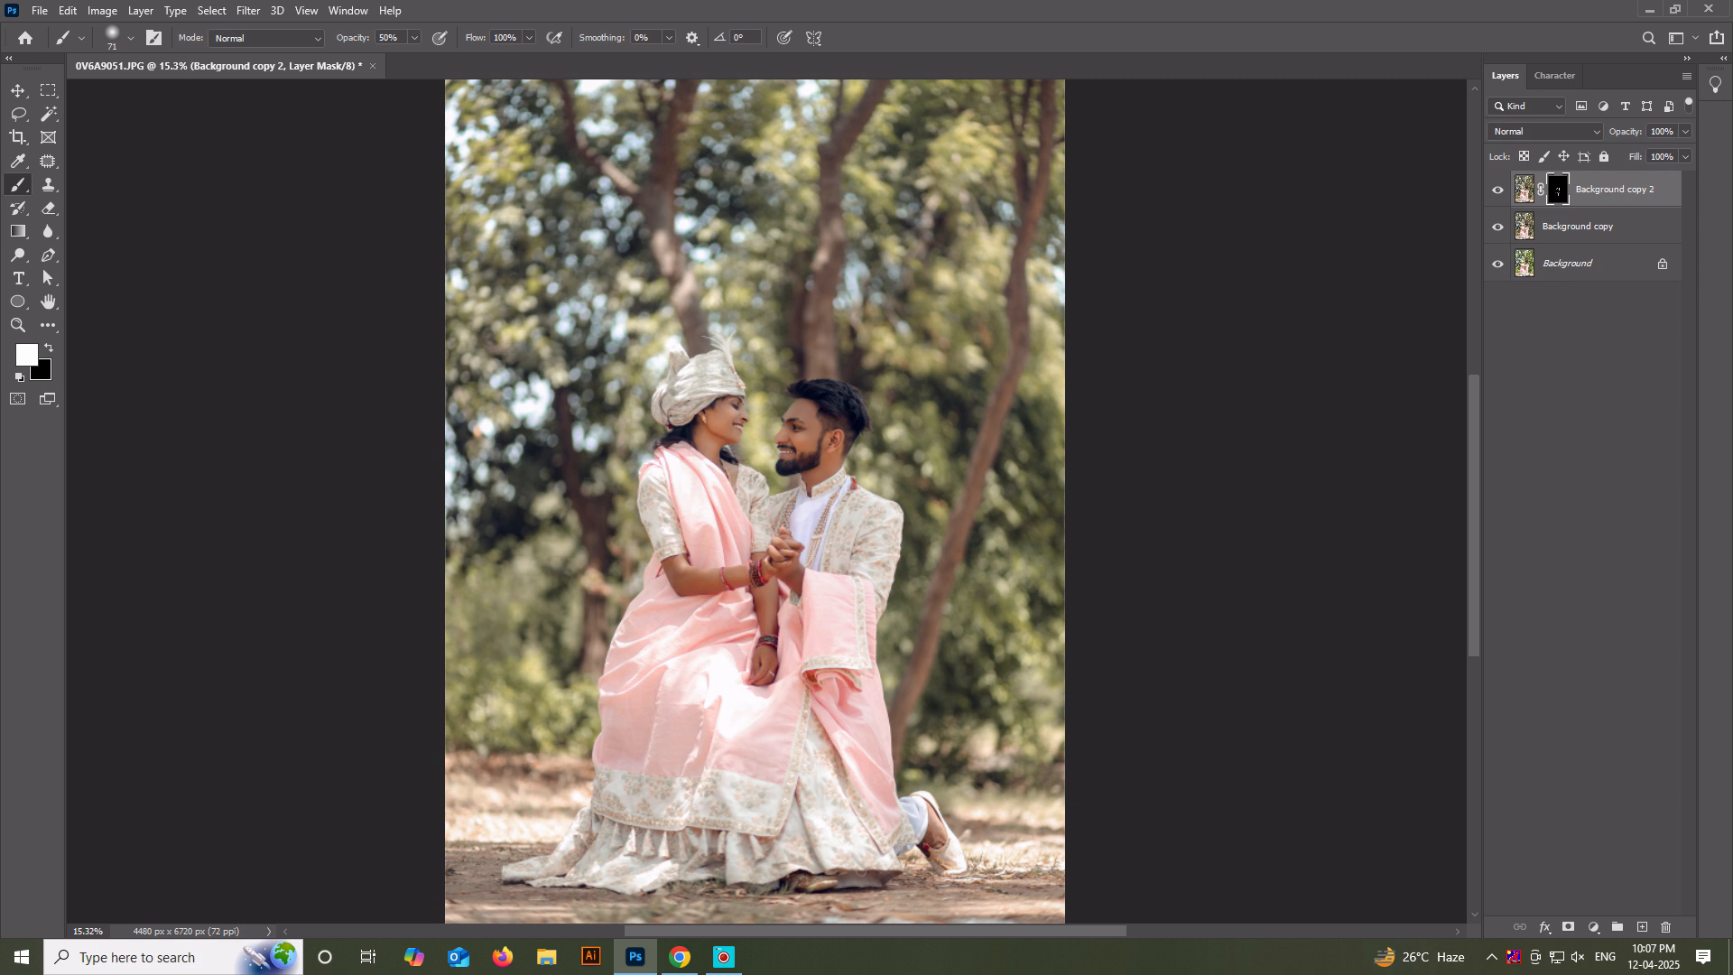
{"action": "key", "text": "ctrl+shift+alt+e"}
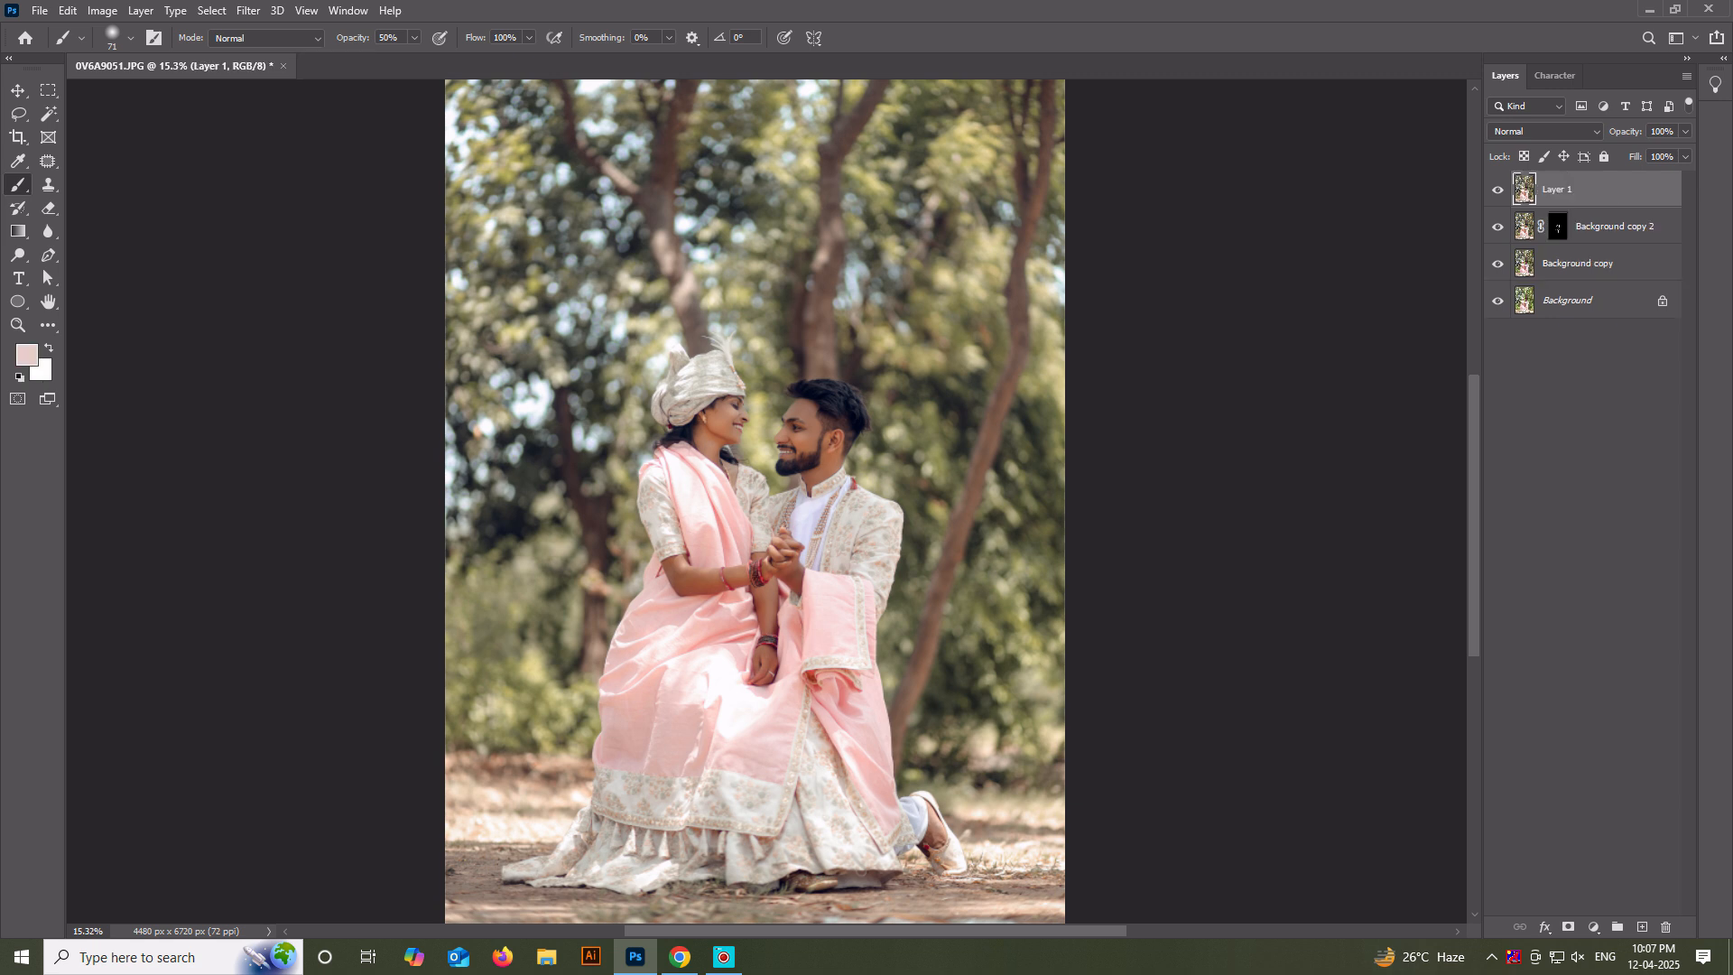
Start the Camera Raw Filter on the merged layer and darken the photo's edges with an Optics vignette of -92.
{"action": "scroll", "coordinate": [691, 437], "scroll_direction": "up", "scroll_amount": 2}
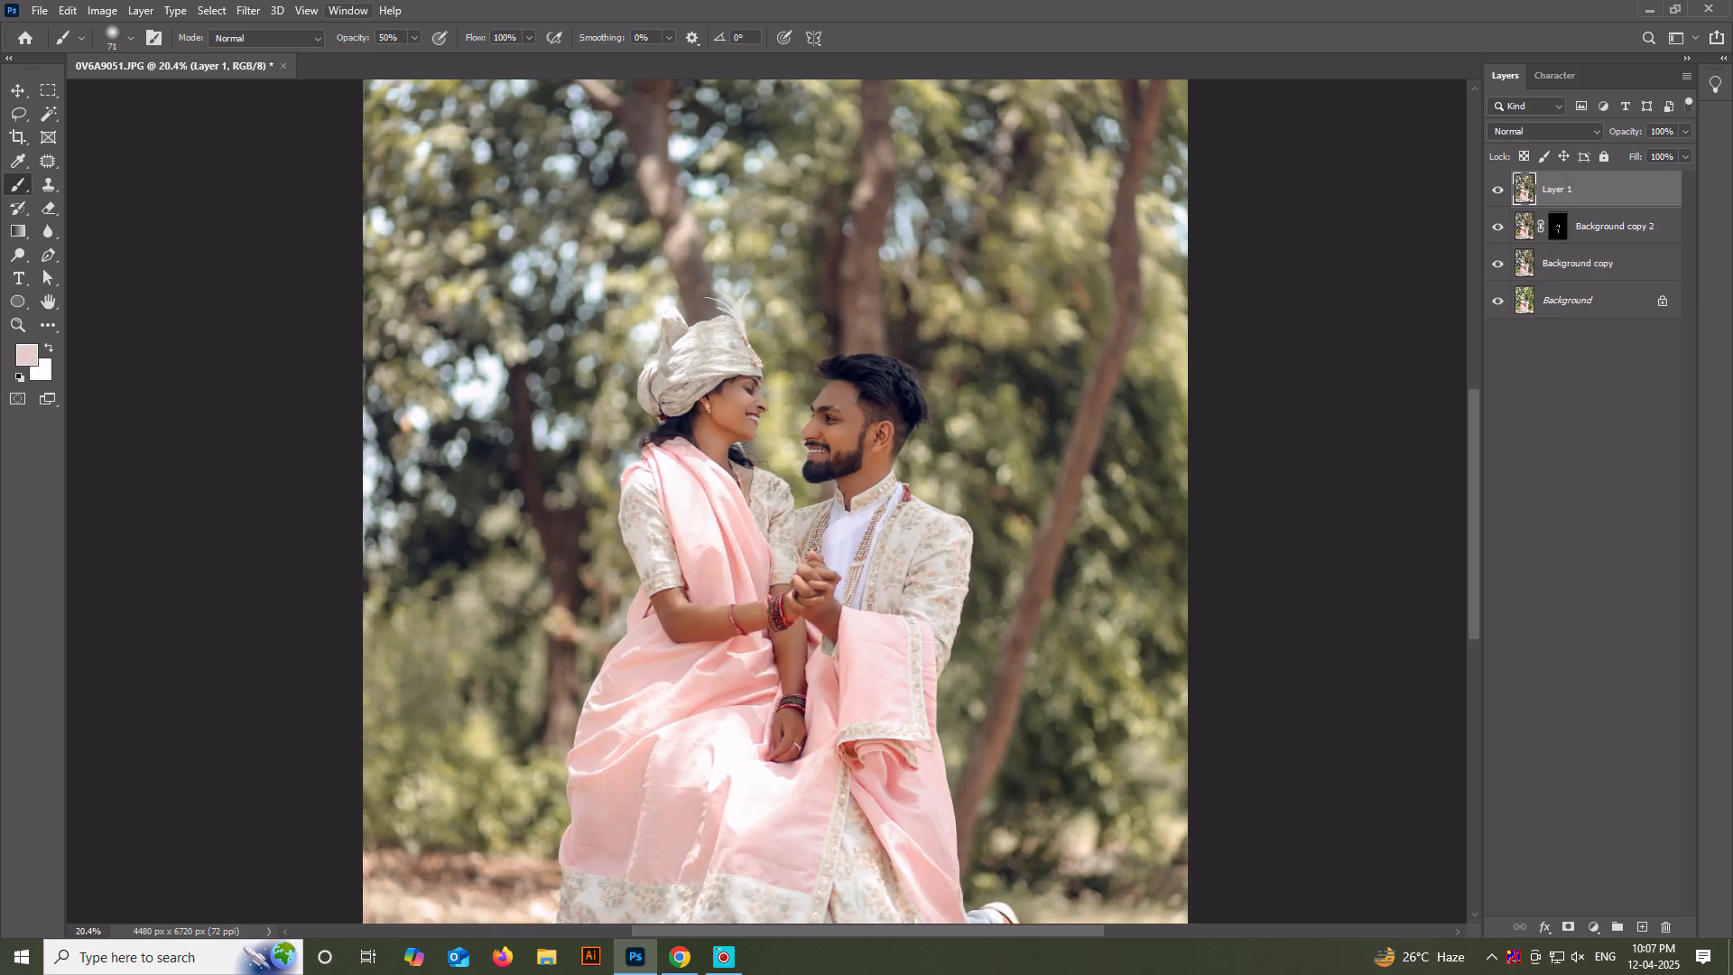
{"action": "left_click", "coordinate": [248, 10]}
{"action": "left_click", "coordinate": [296, 118]}
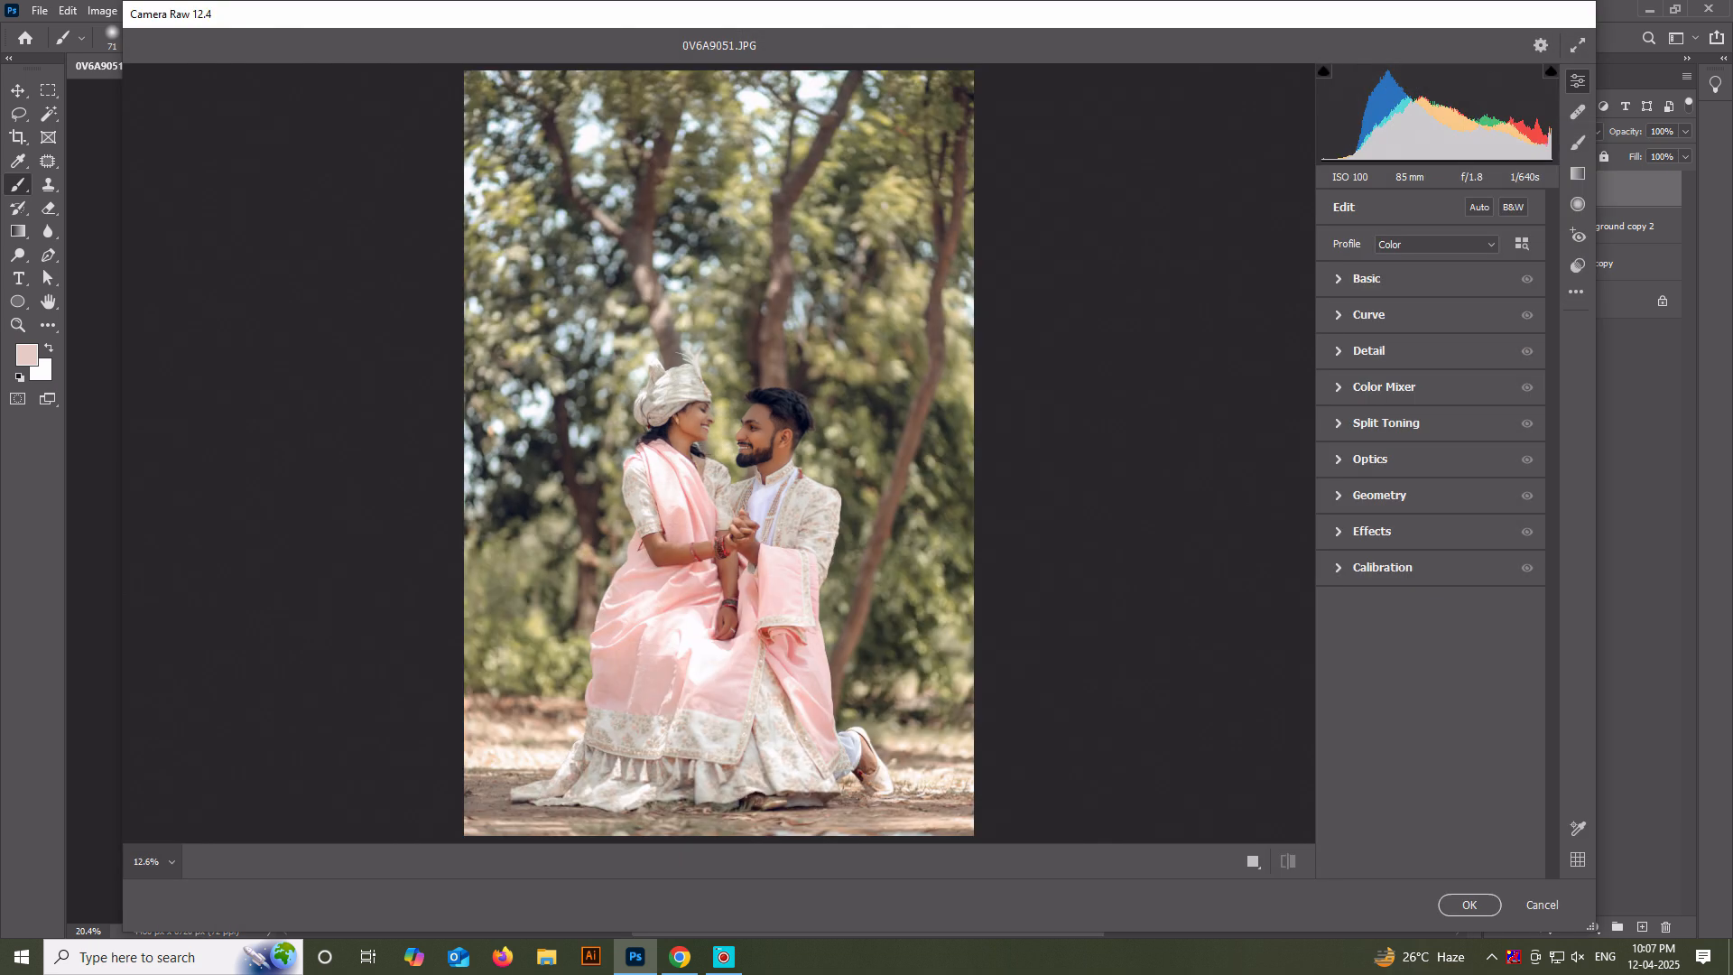
{"action": "left_click", "coordinate": [1368, 351]}
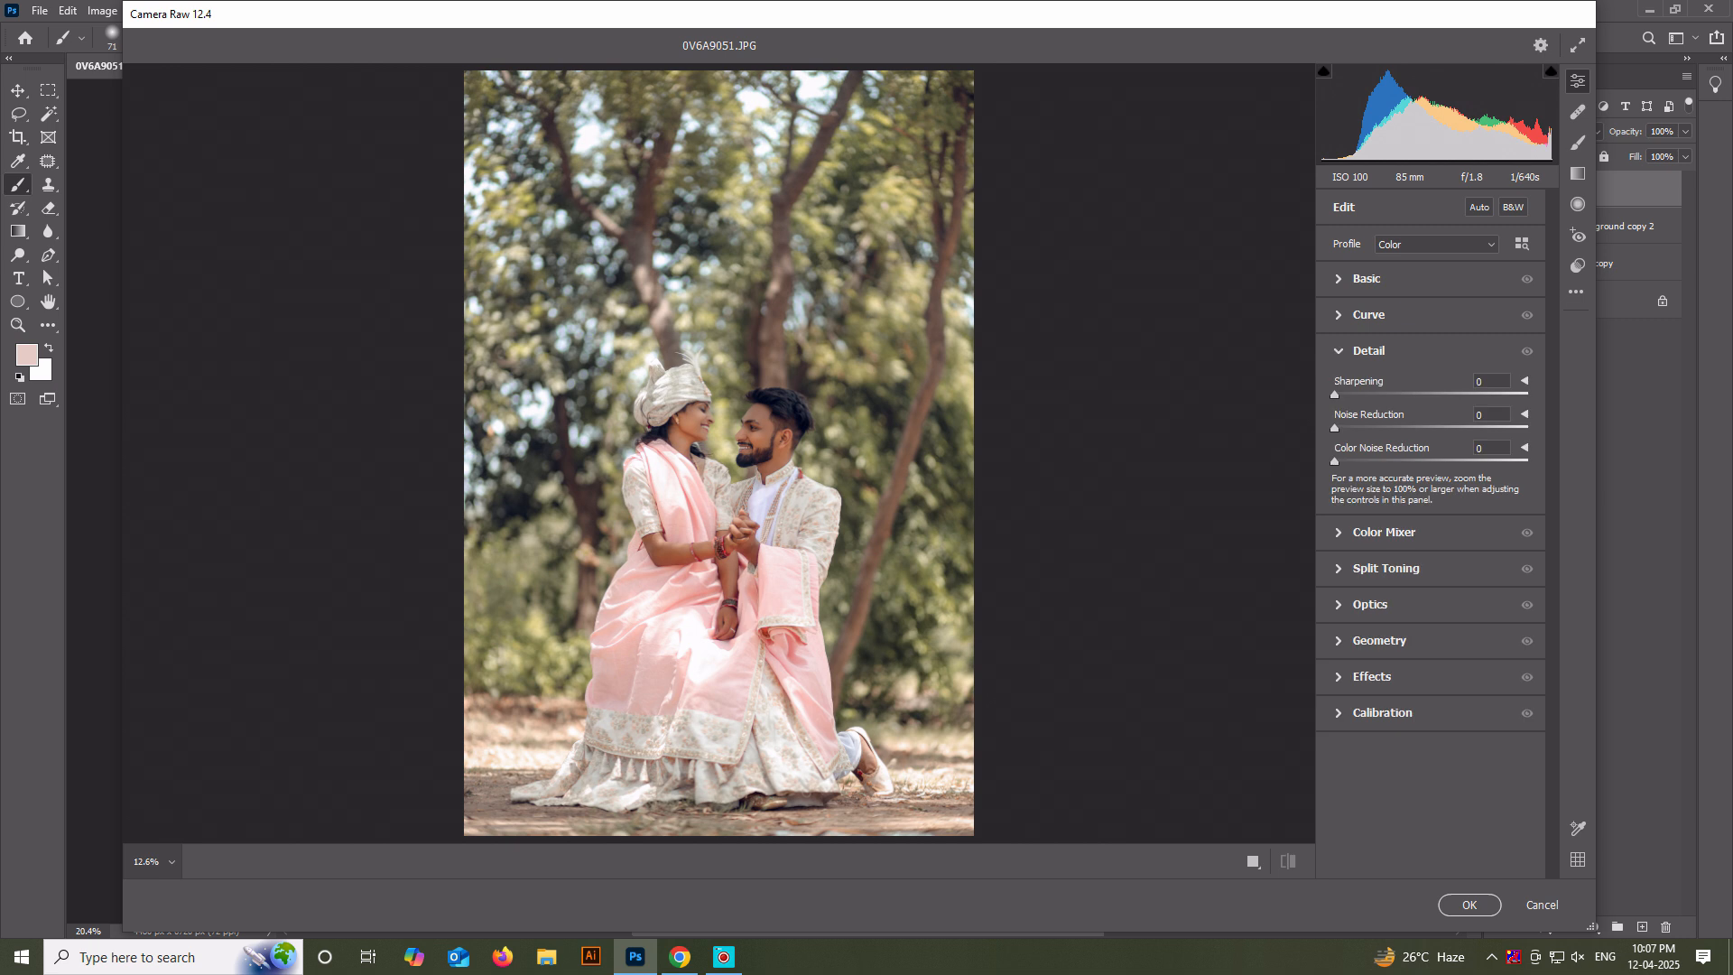
{"action": "left_click", "coordinate": [1368, 351]}
{"action": "left_click", "coordinate": [1370, 459]}
{"action": "left_click_drag", "start_coordinate": [1431, 537], "coordinate": [1343, 537]}
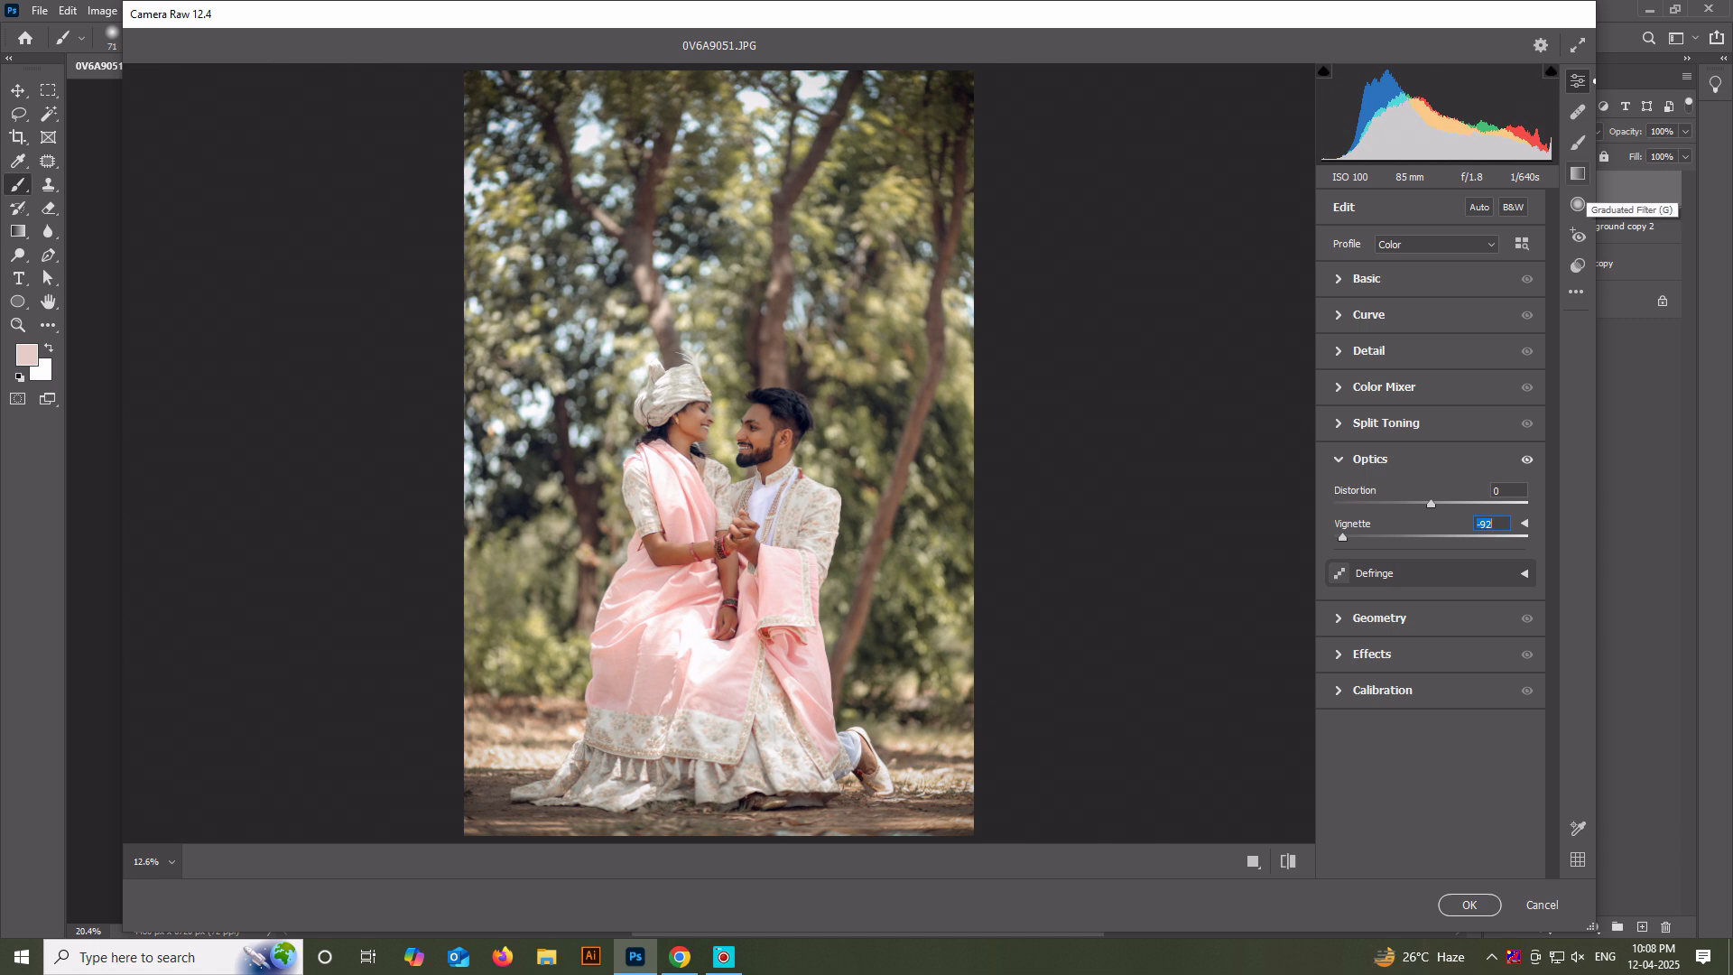
{"action": "left_click", "coordinate": [1577, 143]}
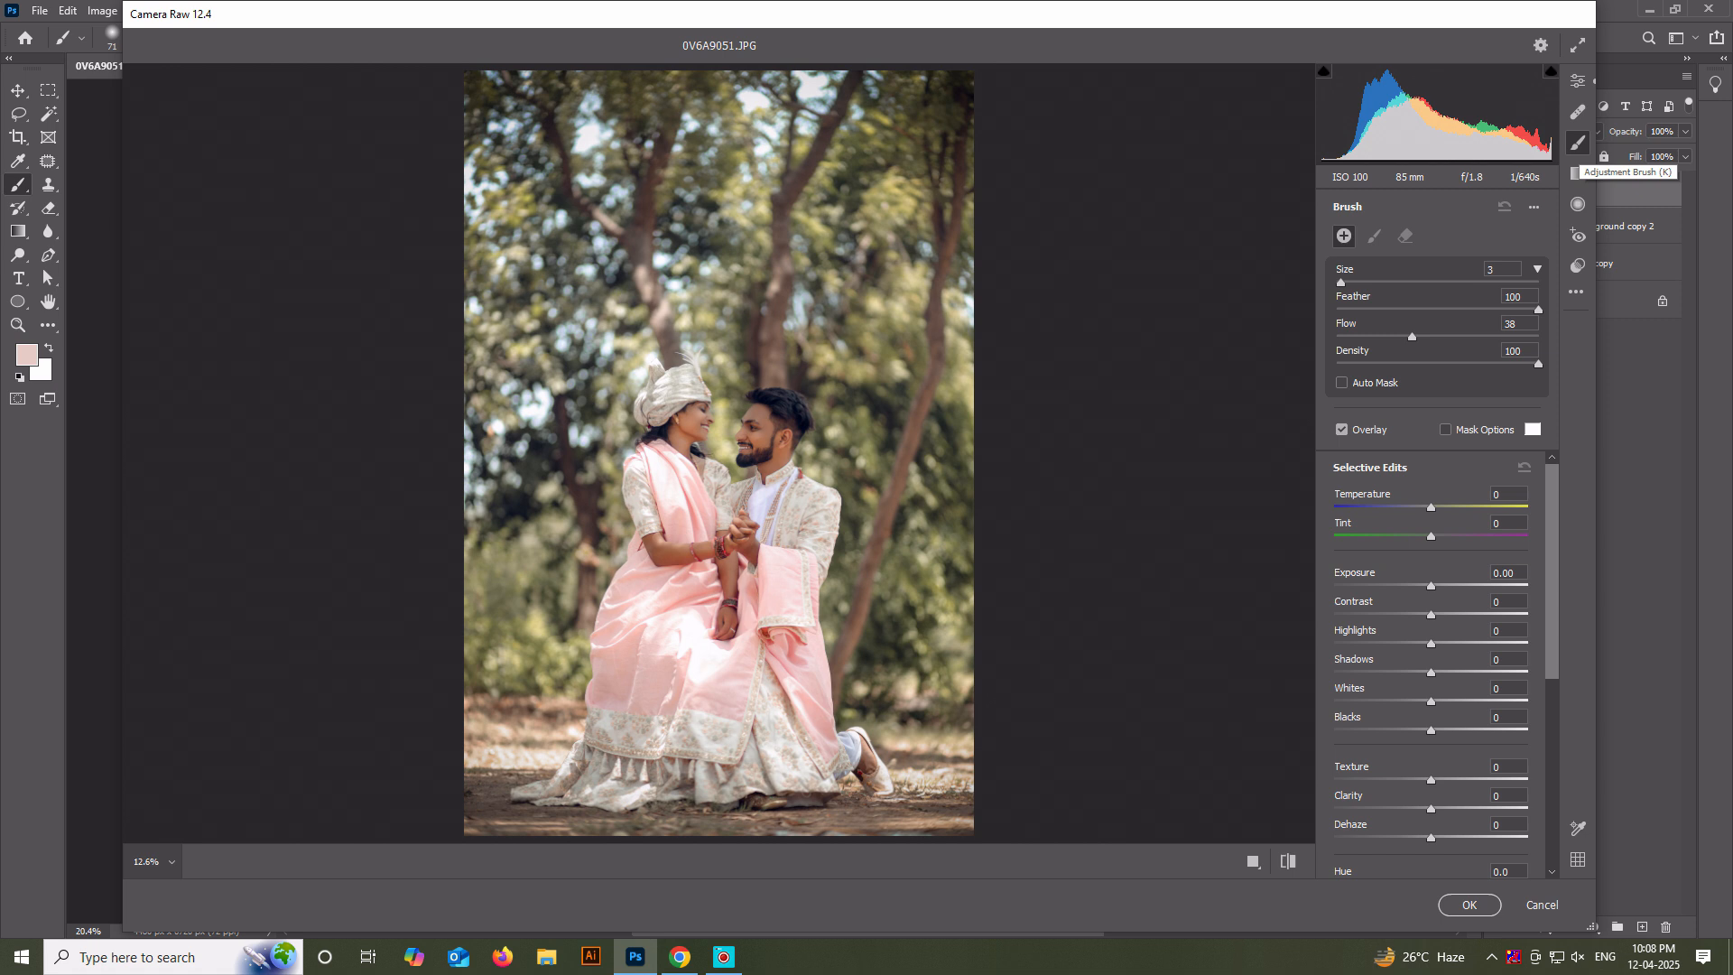
{"action": "left_click", "coordinate": [1577, 174]}
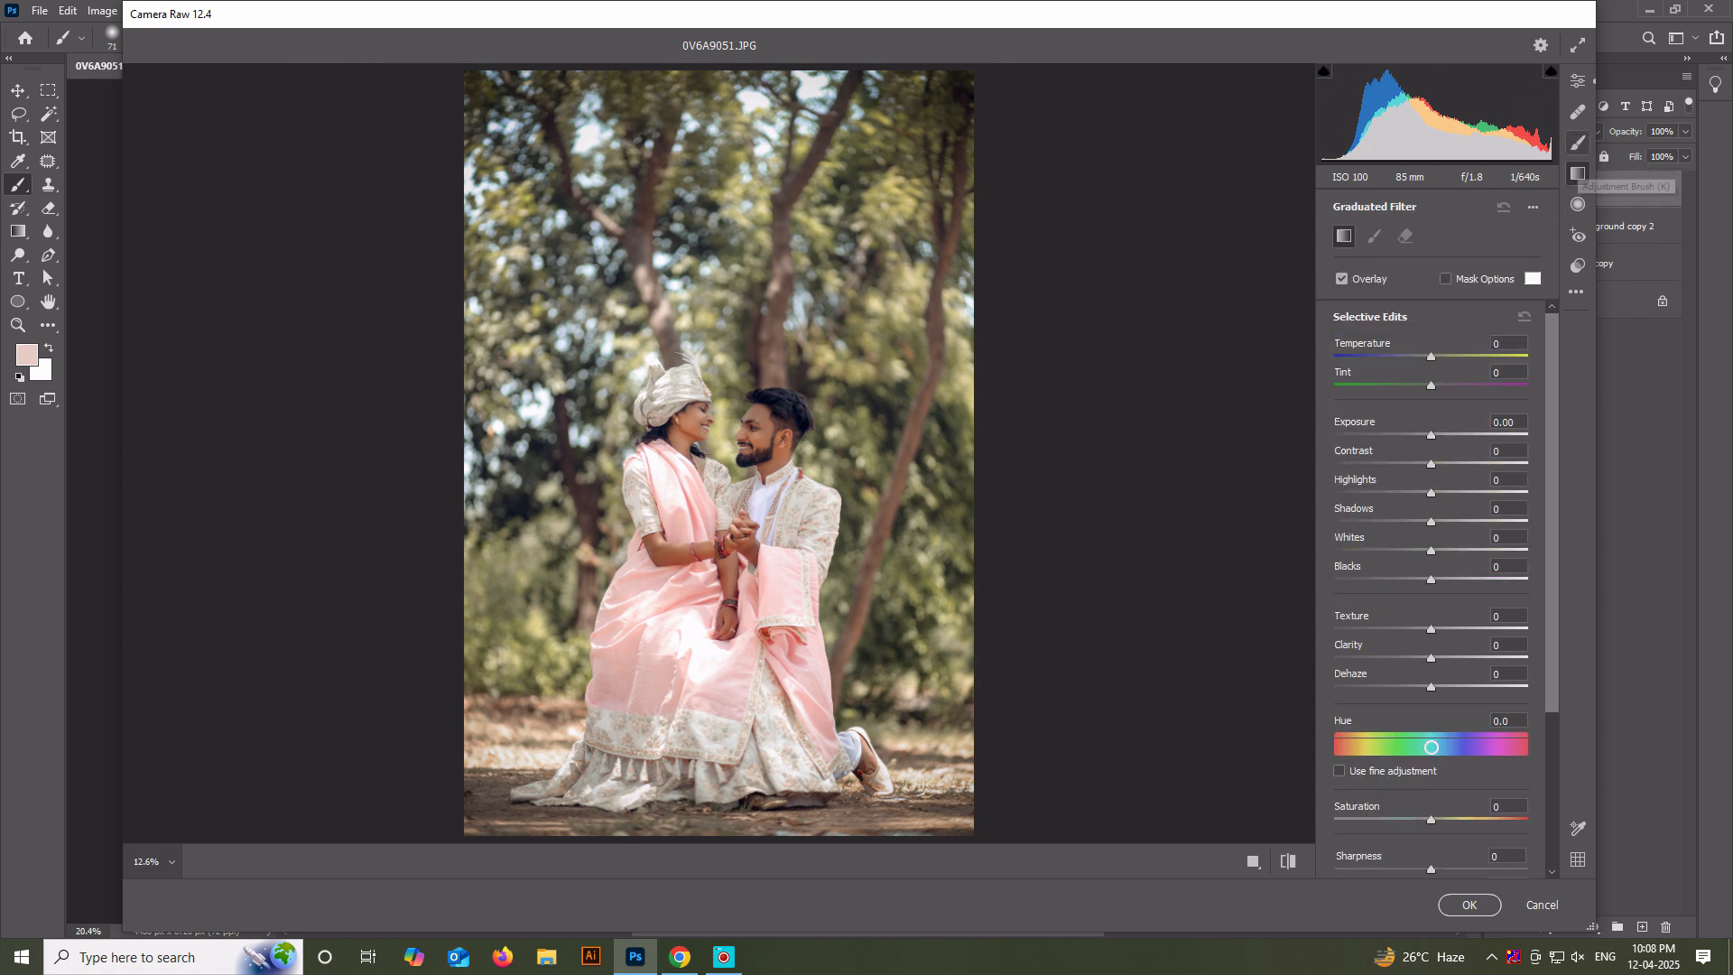
{"action": "left_click", "coordinate": [1578, 112]}
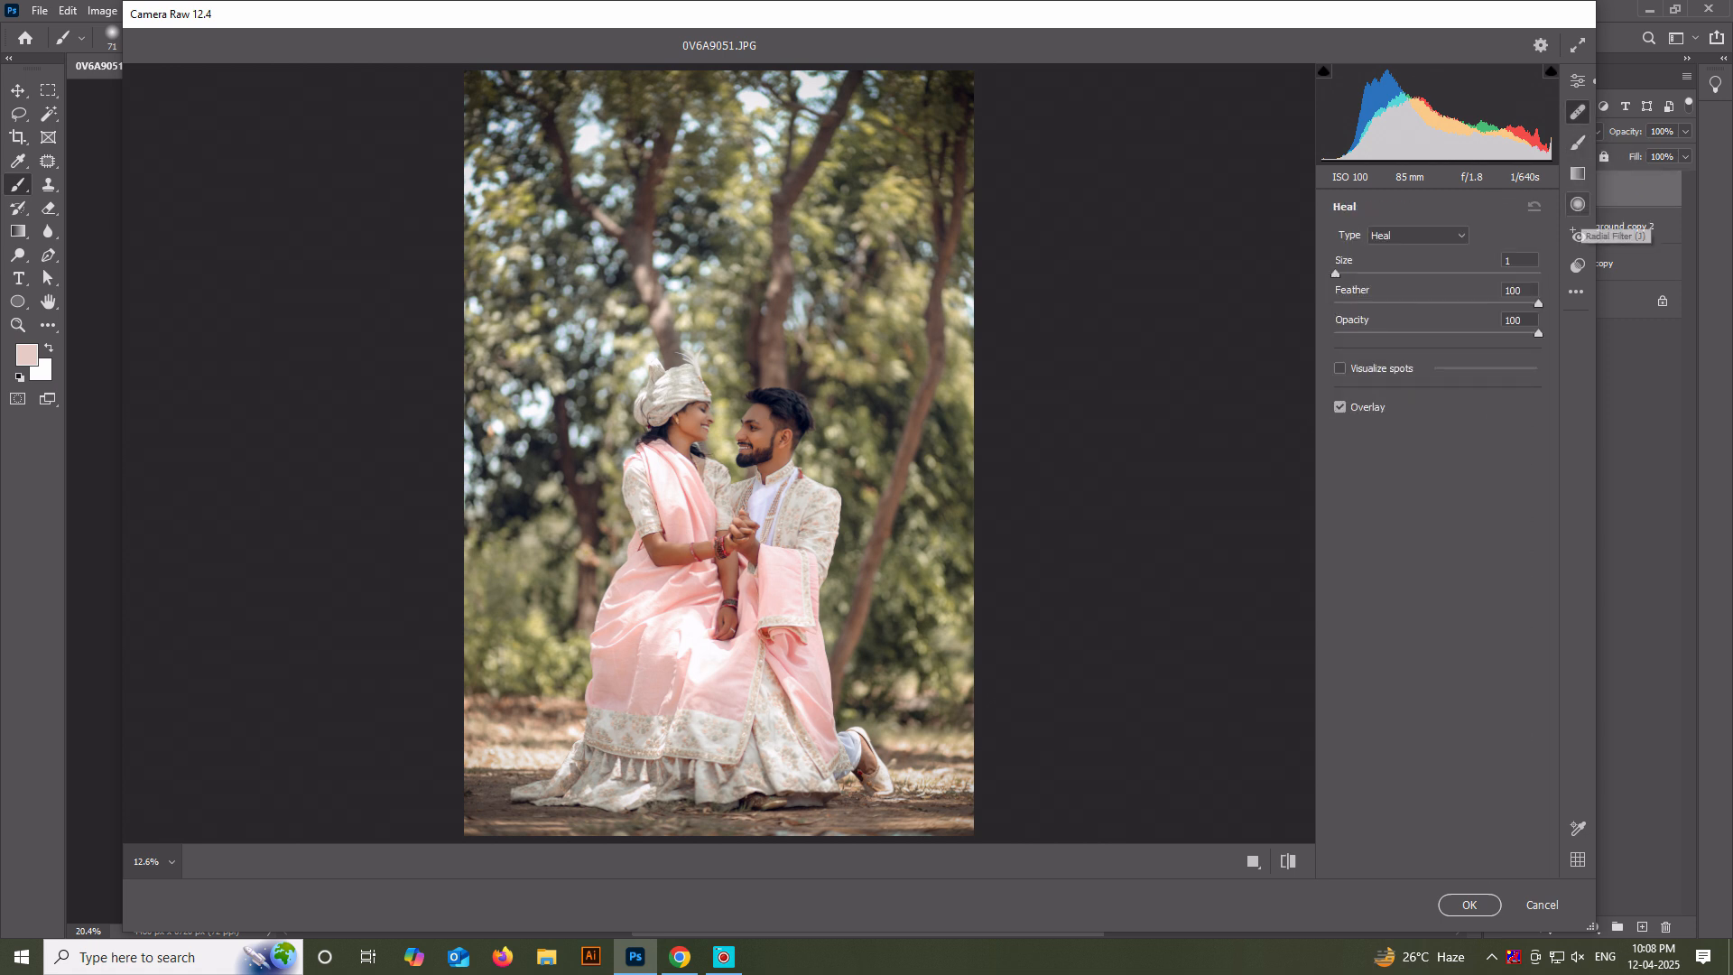
{"action": "left_click", "coordinate": [1578, 237]}
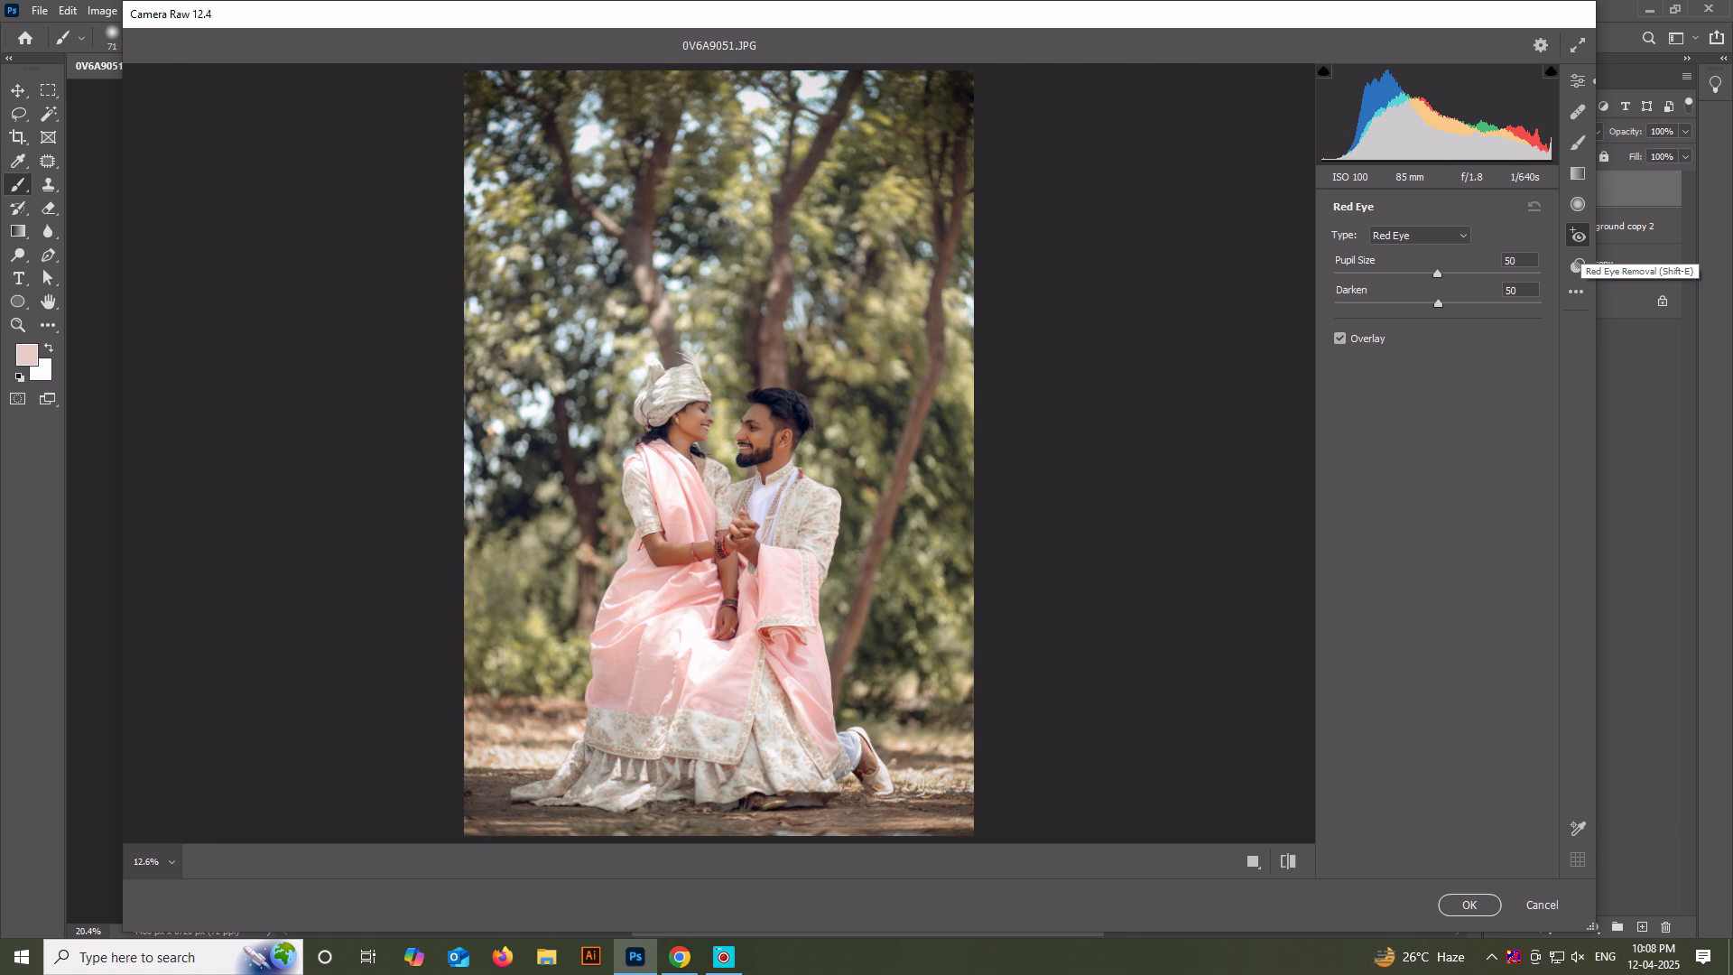
Show the couple in a side-by-side before/after preview and return to the general edit controls.
{"action": "left_click", "coordinate": [1253, 861]}
{"action": "scroll", "coordinate": [1017, 453], "scroll_direction": "up", "scroll_amount": 4}
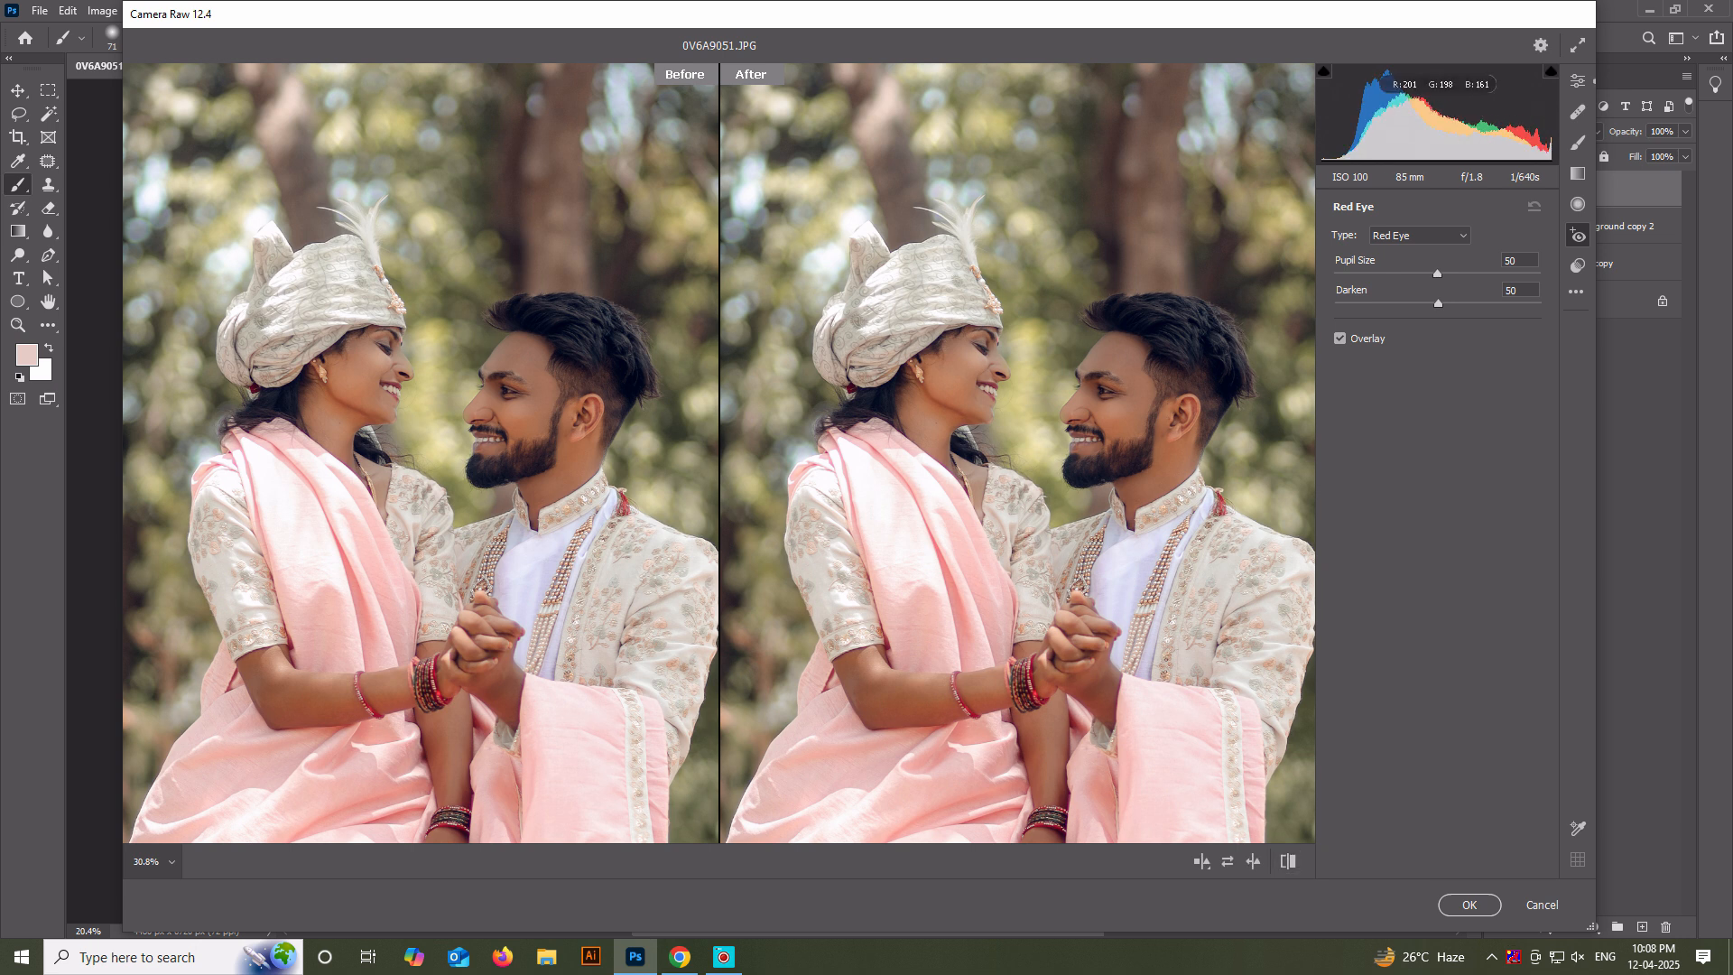
{"action": "left_click", "coordinate": [1578, 81]}
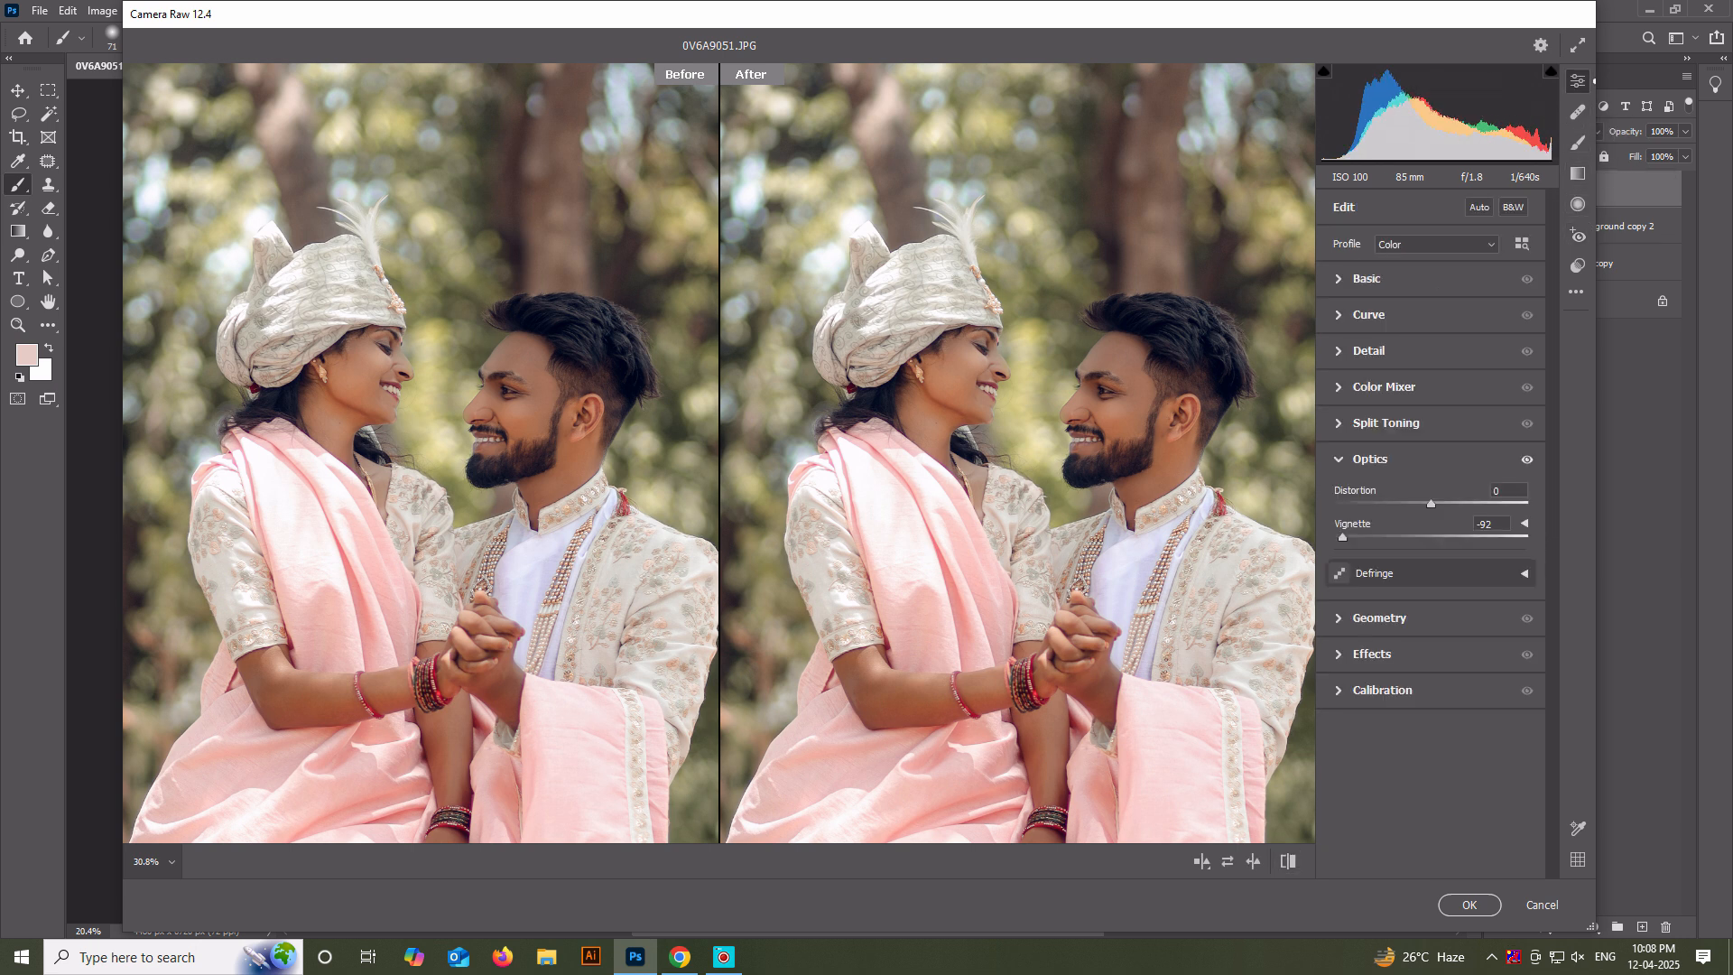
Set the Basic adjustments to exposure -0.10, contrast +27, highlights -48, shadows +45, blacks -1 and vibrance +19.
{"action": "left_click", "coordinate": [1367, 279]}
{"action": "left_click_drag", "start_coordinate": [1430, 449], "coordinate": [1474, 503]}
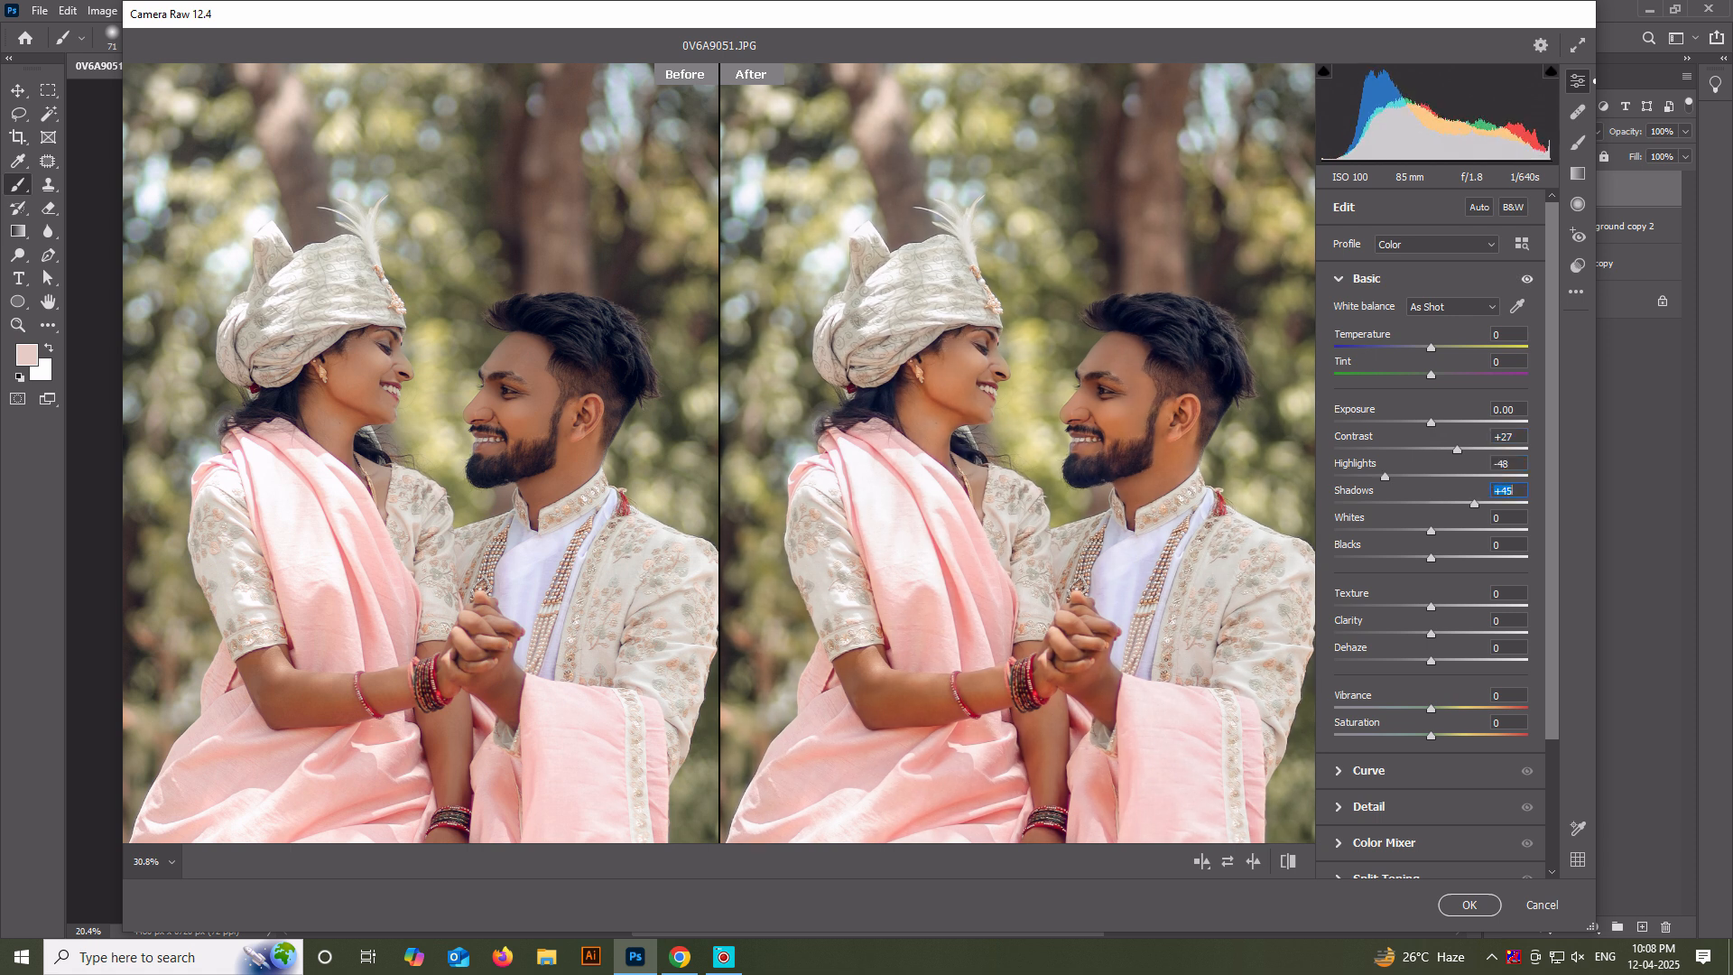
{"action": "left_click_drag", "start_coordinate": [1431, 423], "coordinate": [1428, 422]}
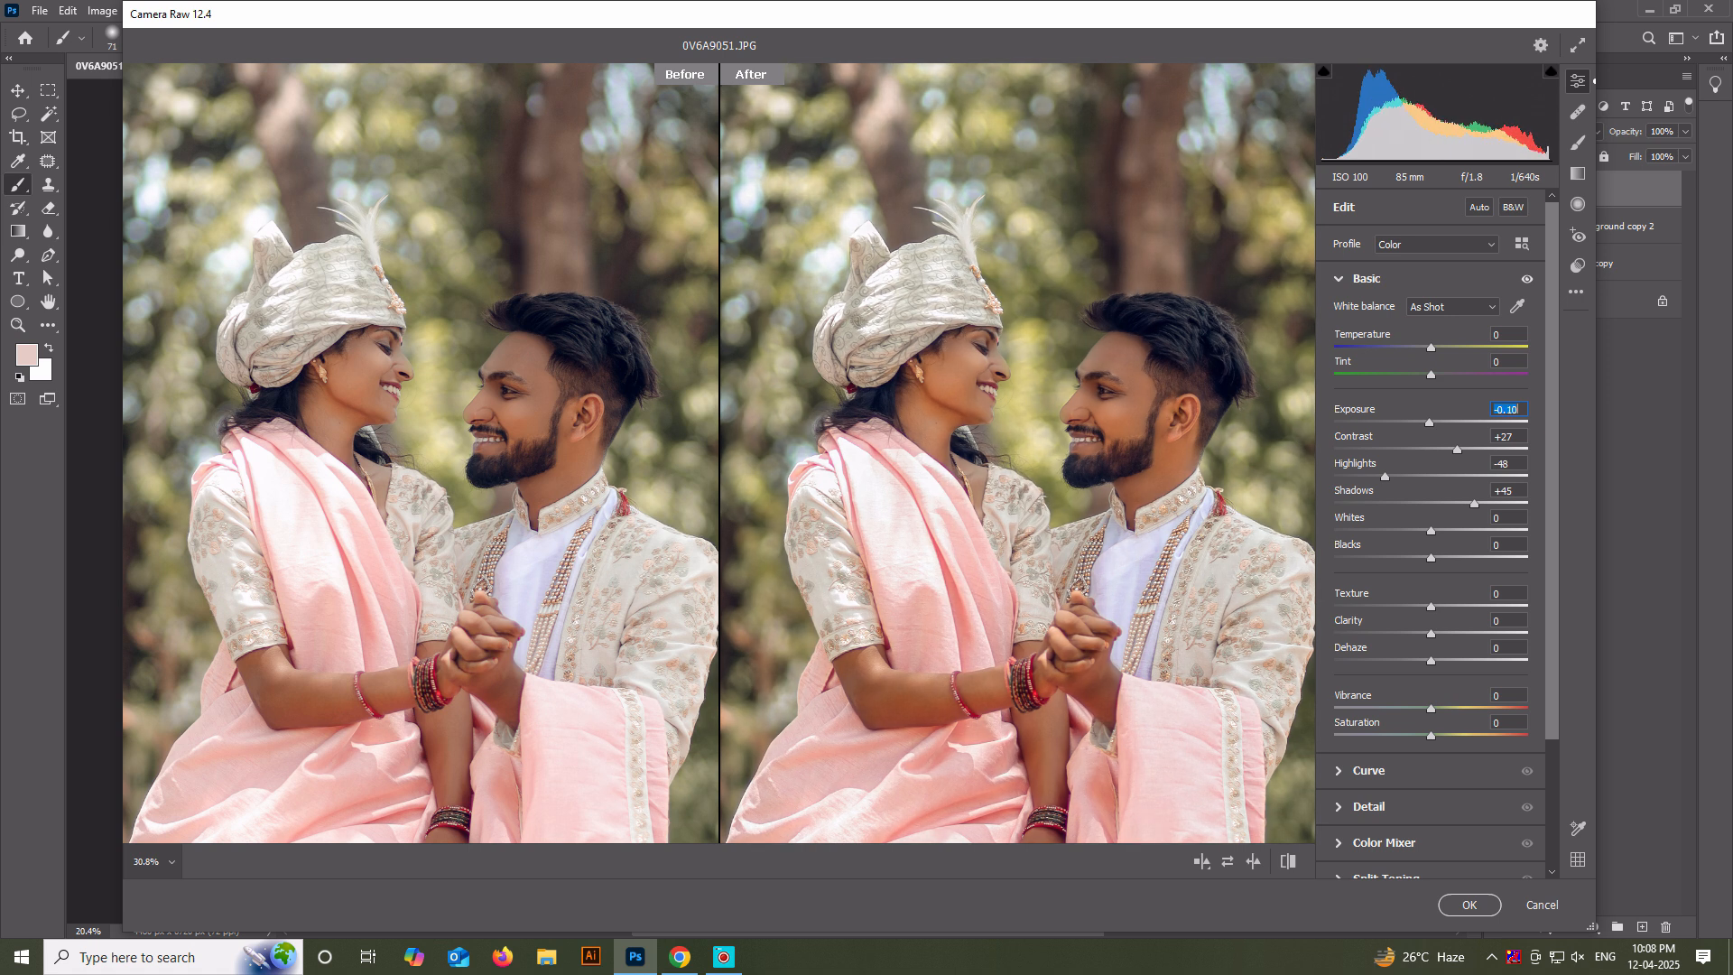
{"action": "mouse_move", "coordinate": [1430, 558]}
{"action": "left_mouse_down"}
{"action": "mouse_move", "coordinate": [1454, 558]}
{"action": "mouse_move", "coordinate": [1430, 558]}
{"action": "left_mouse_up"}
{"action": "left_click_drag", "start_coordinate": [1431, 708], "coordinate": [1449, 708]}
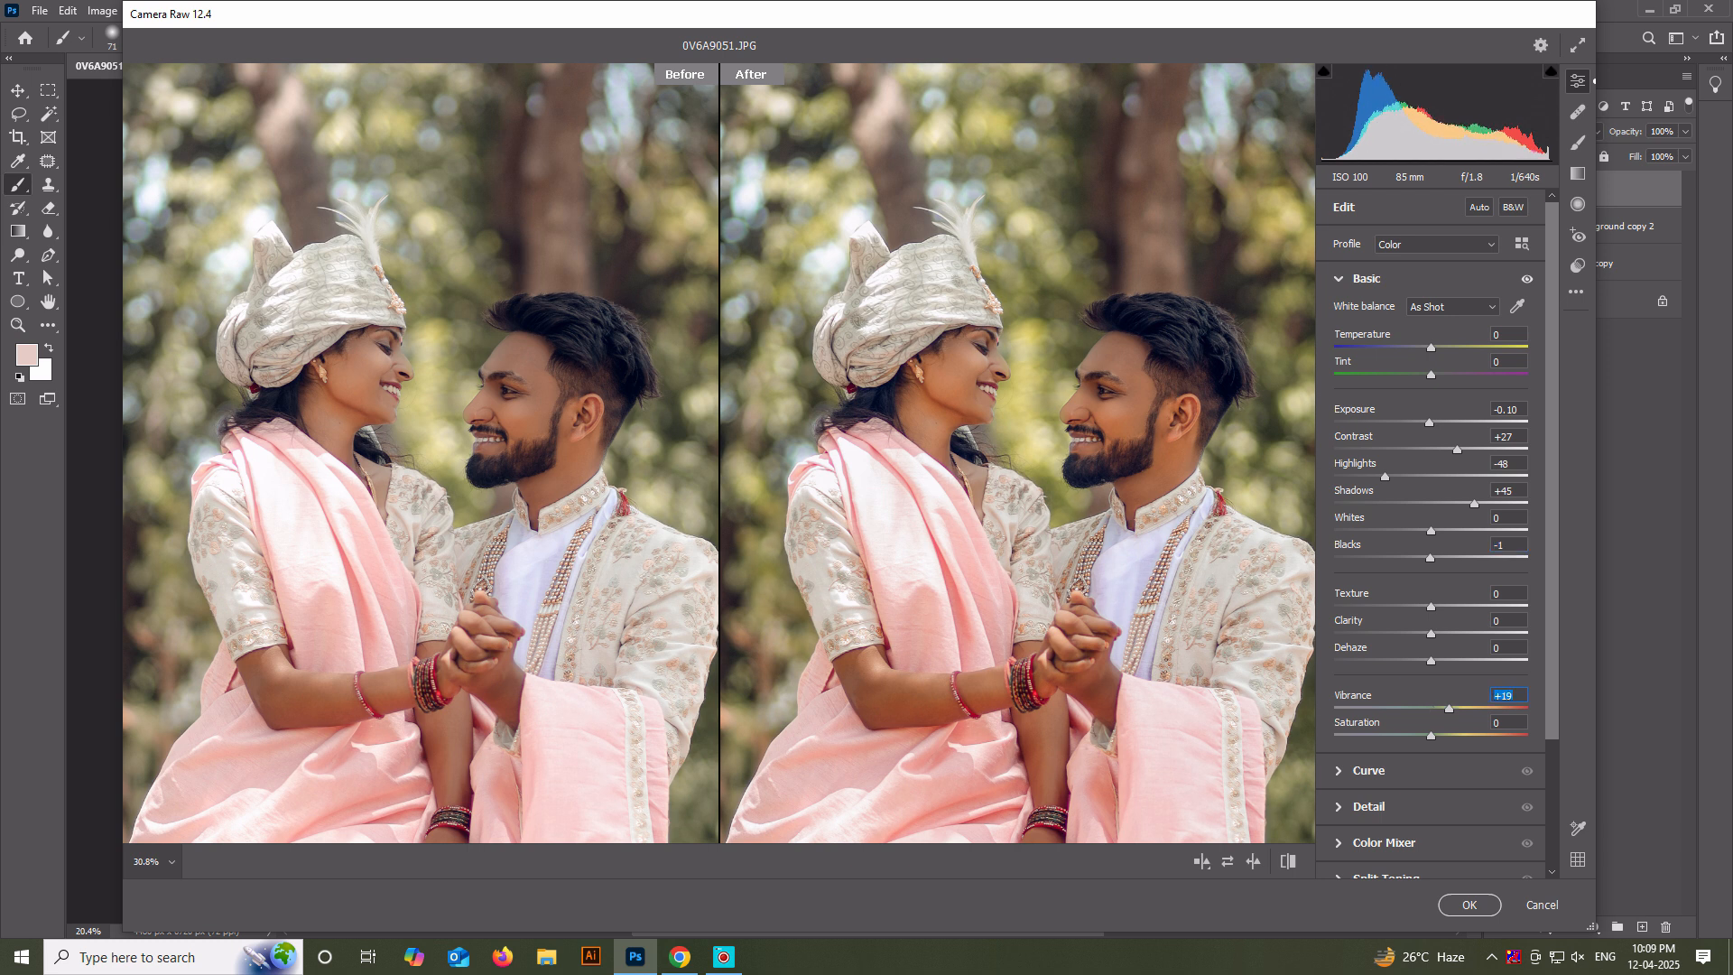
Brighten the skin tones in the Color Mixer by reducing the oranges' saturation and setting their luminance to +13.
{"action": "left_click", "coordinate": [1384, 843]}
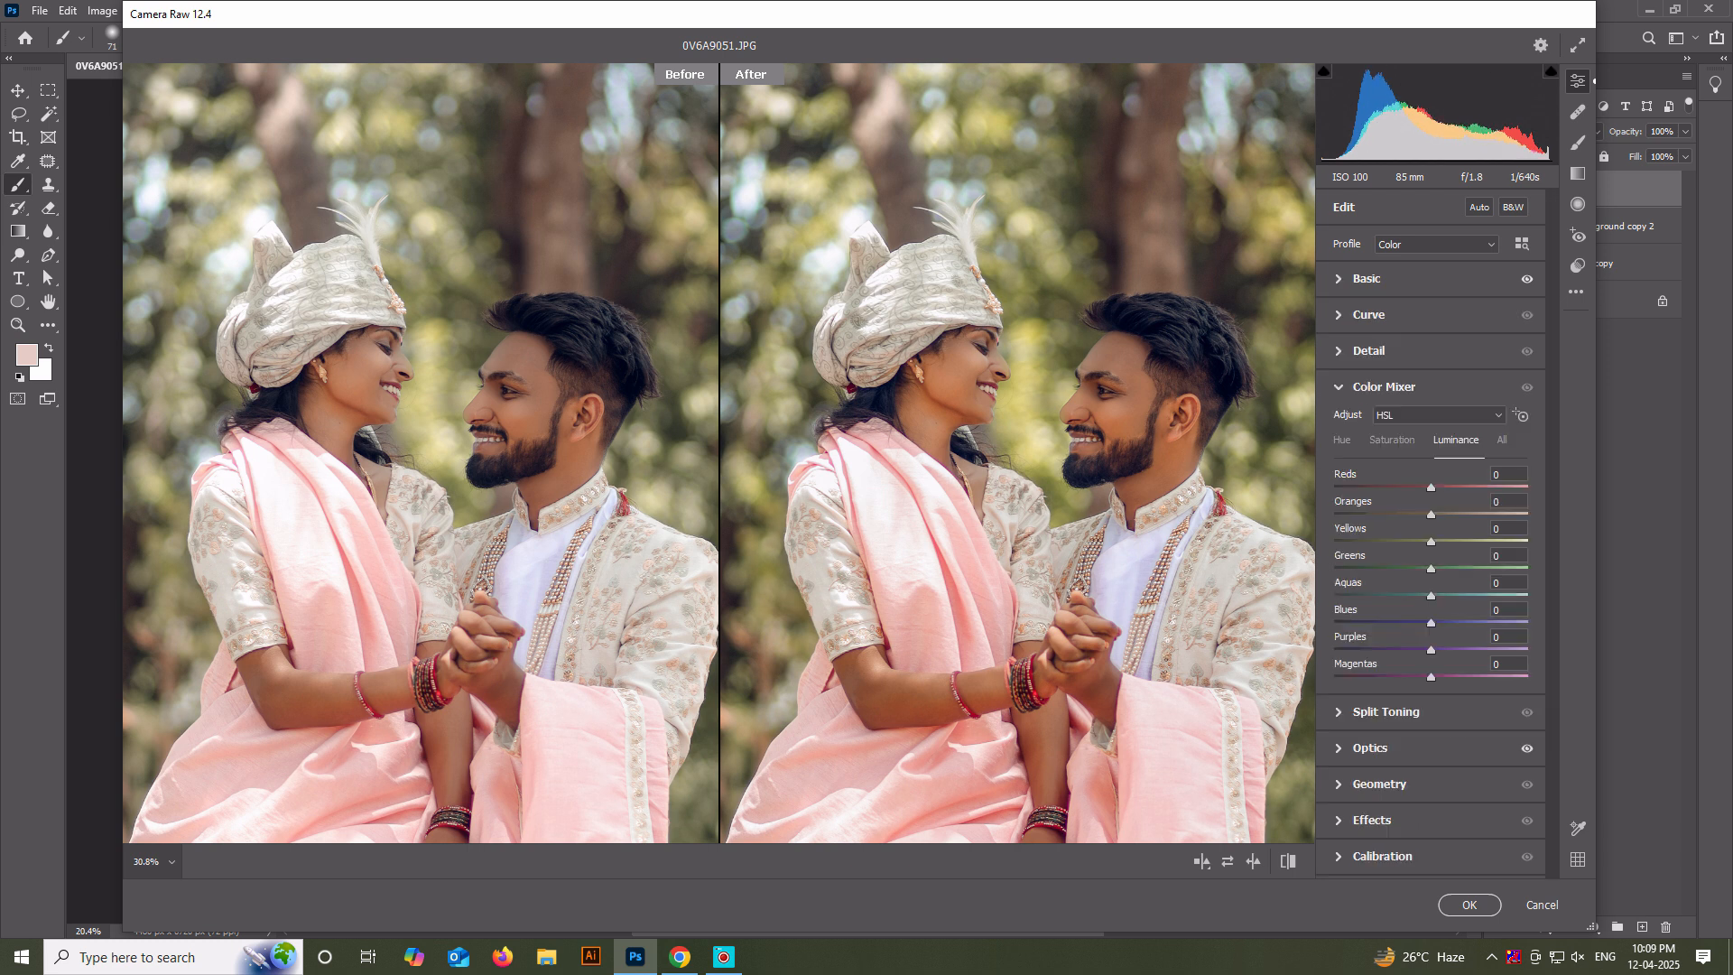
{"action": "left_click", "coordinate": [1392, 440]}
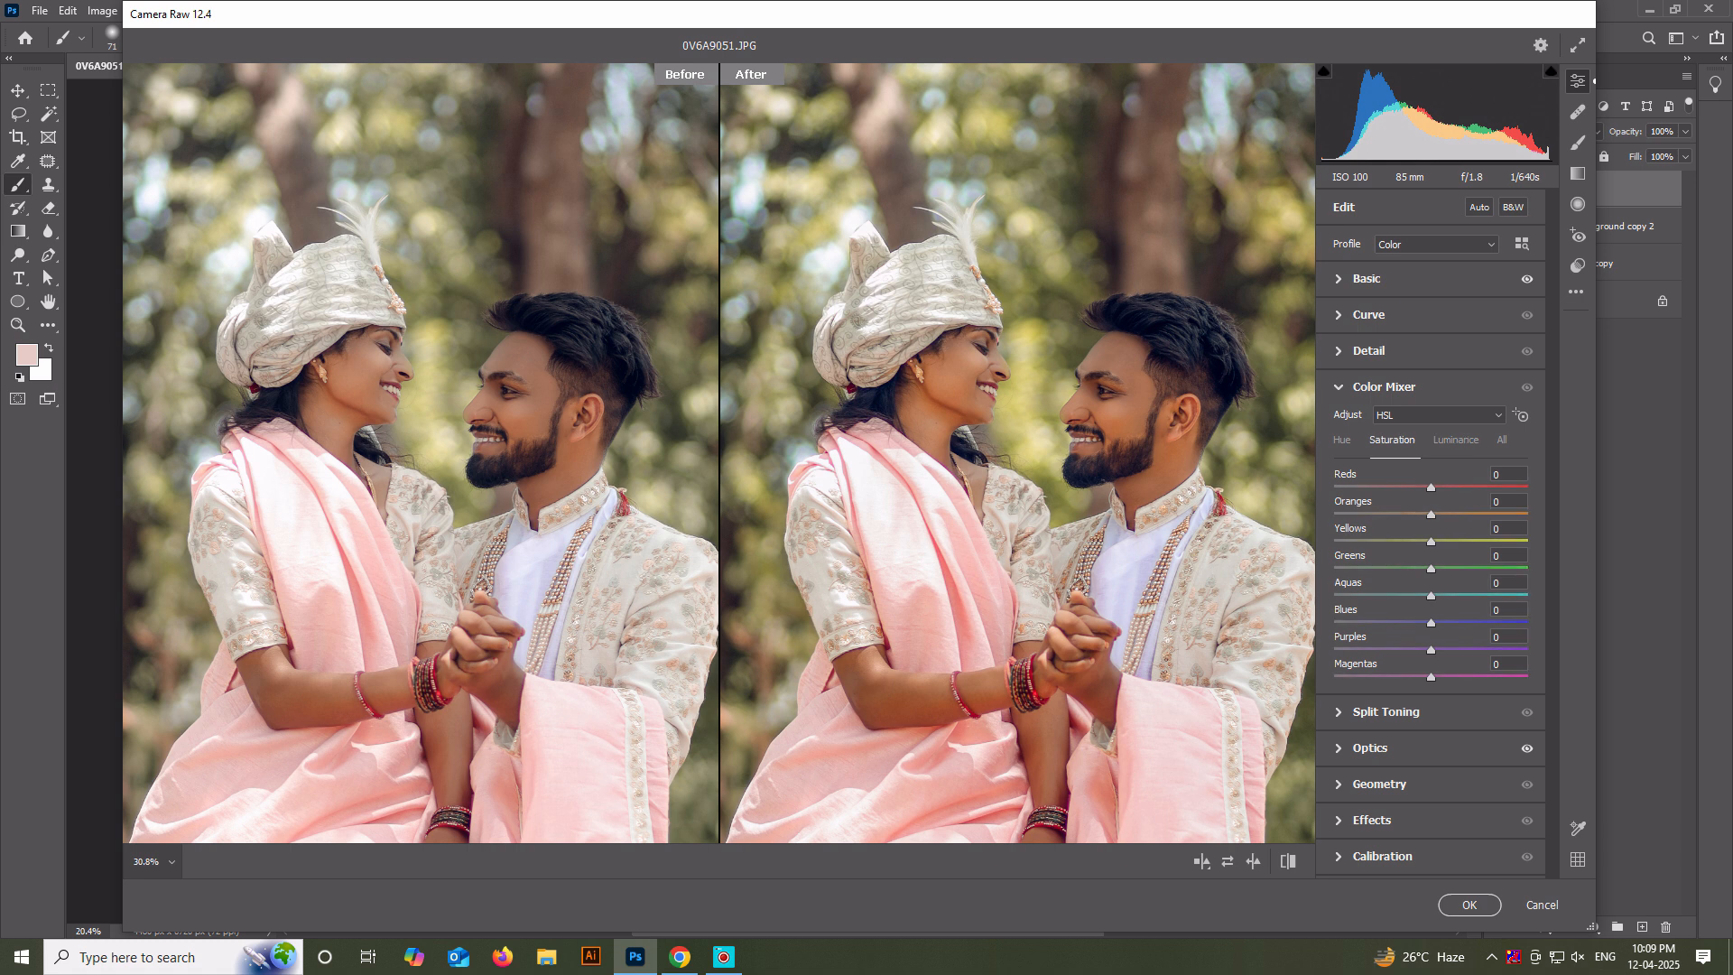
{"action": "left_click_drag", "start_coordinate": [1430, 515], "coordinate": [1411, 514]}
{"action": "left_click", "coordinate": [1455, 439]}
{"action": "left_click_drag", "start_coordinate": [1431, 515], "coordinate": [1443, 514]}
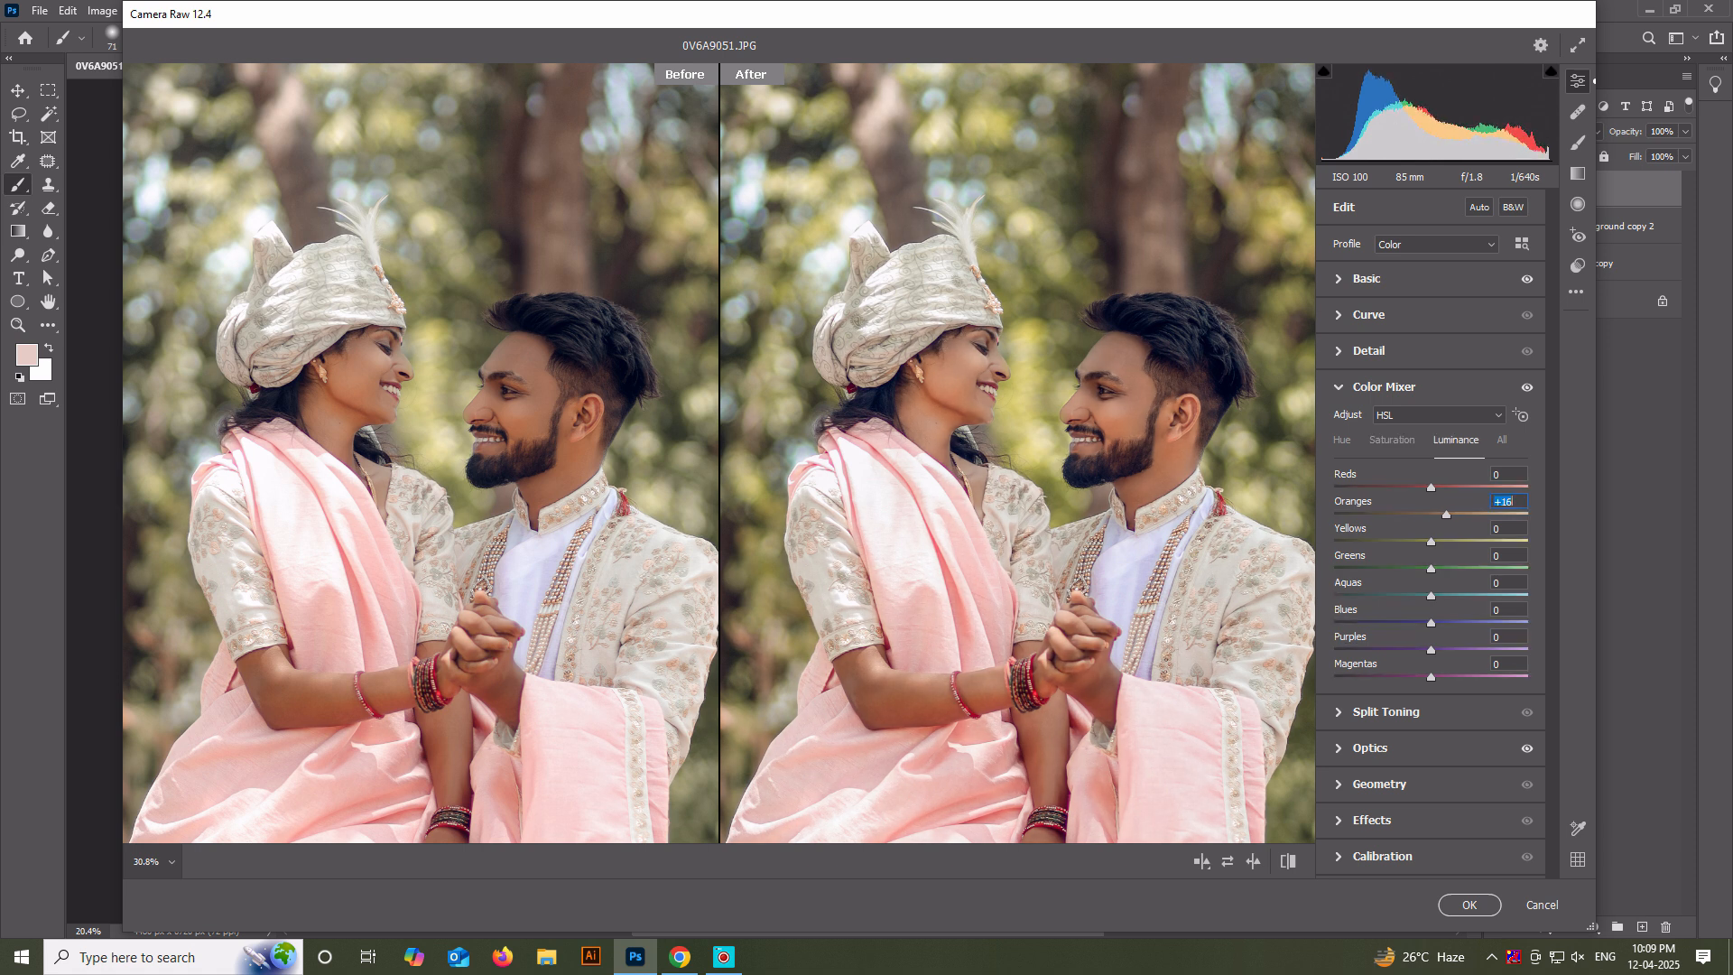
Compare the whole photo before and after the edits and apply the Camera Raw adjustments to the merged layer.
{"action": "scroll", "coordinate": [1017, 453], "scroll_direction": "down", "scroll_amount": 5}
{"action": "left_click", "coordinate": [1288, 861]}
{"action": "left_click", "coordinate": [1288, 861]}
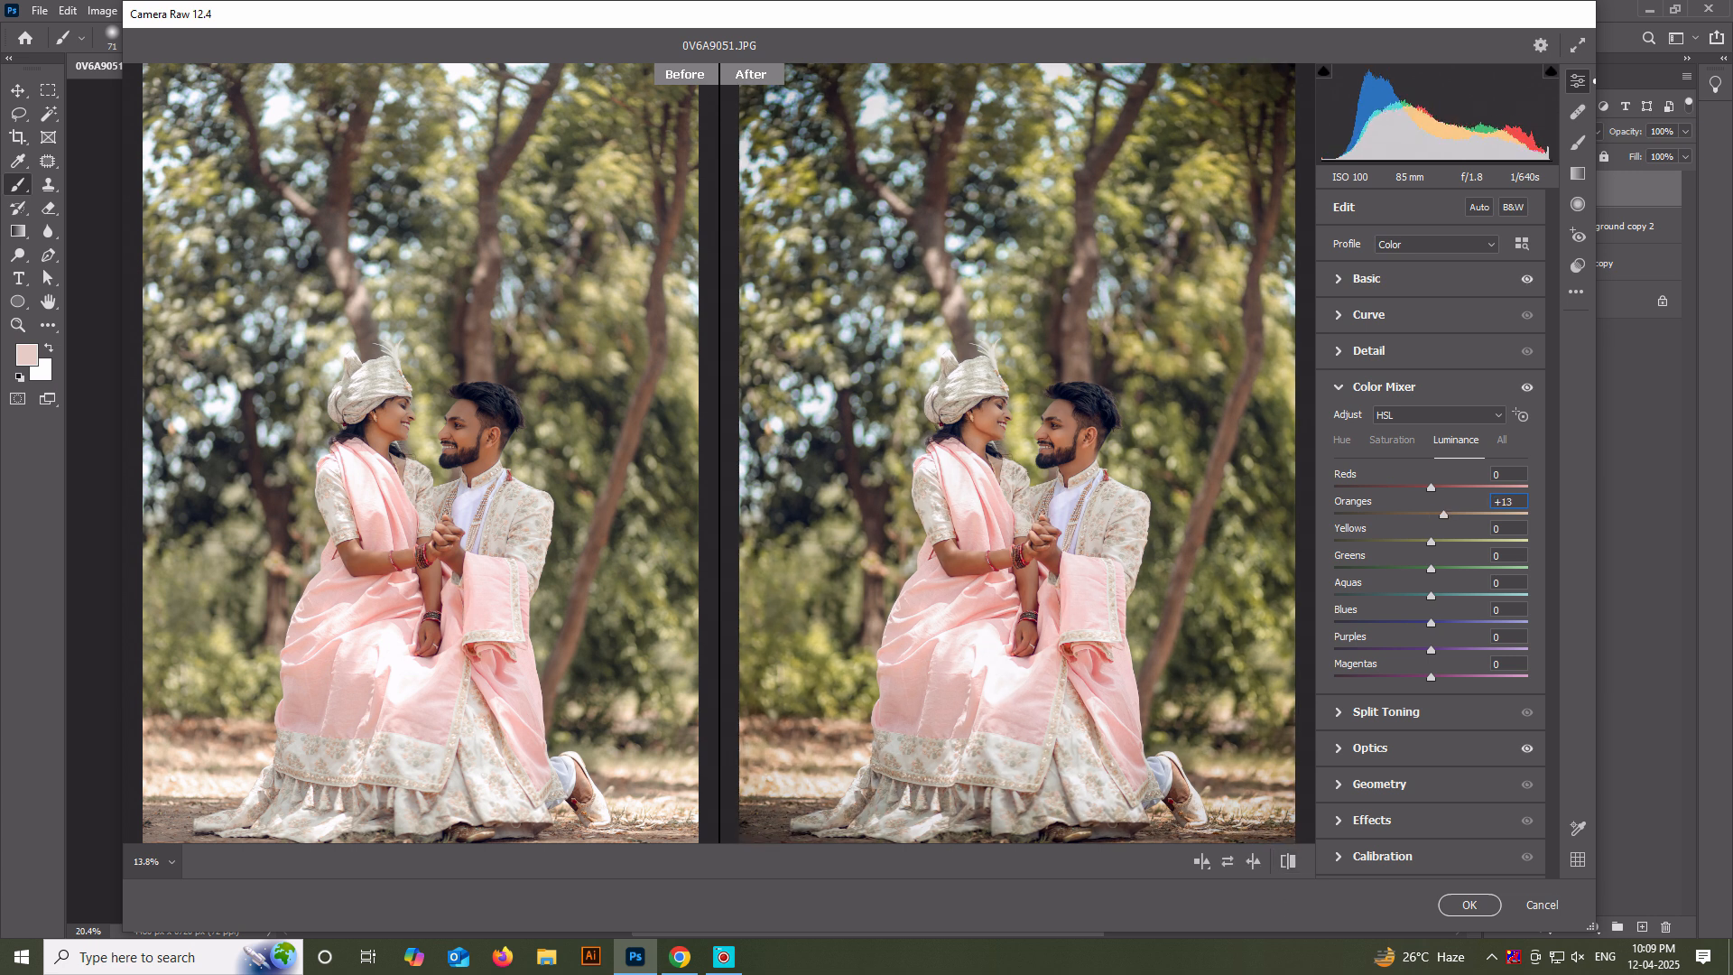
{"action": "left_click", "coordinate": [1469, 904]}
{"action": "key", "text": "ctrl+0"}
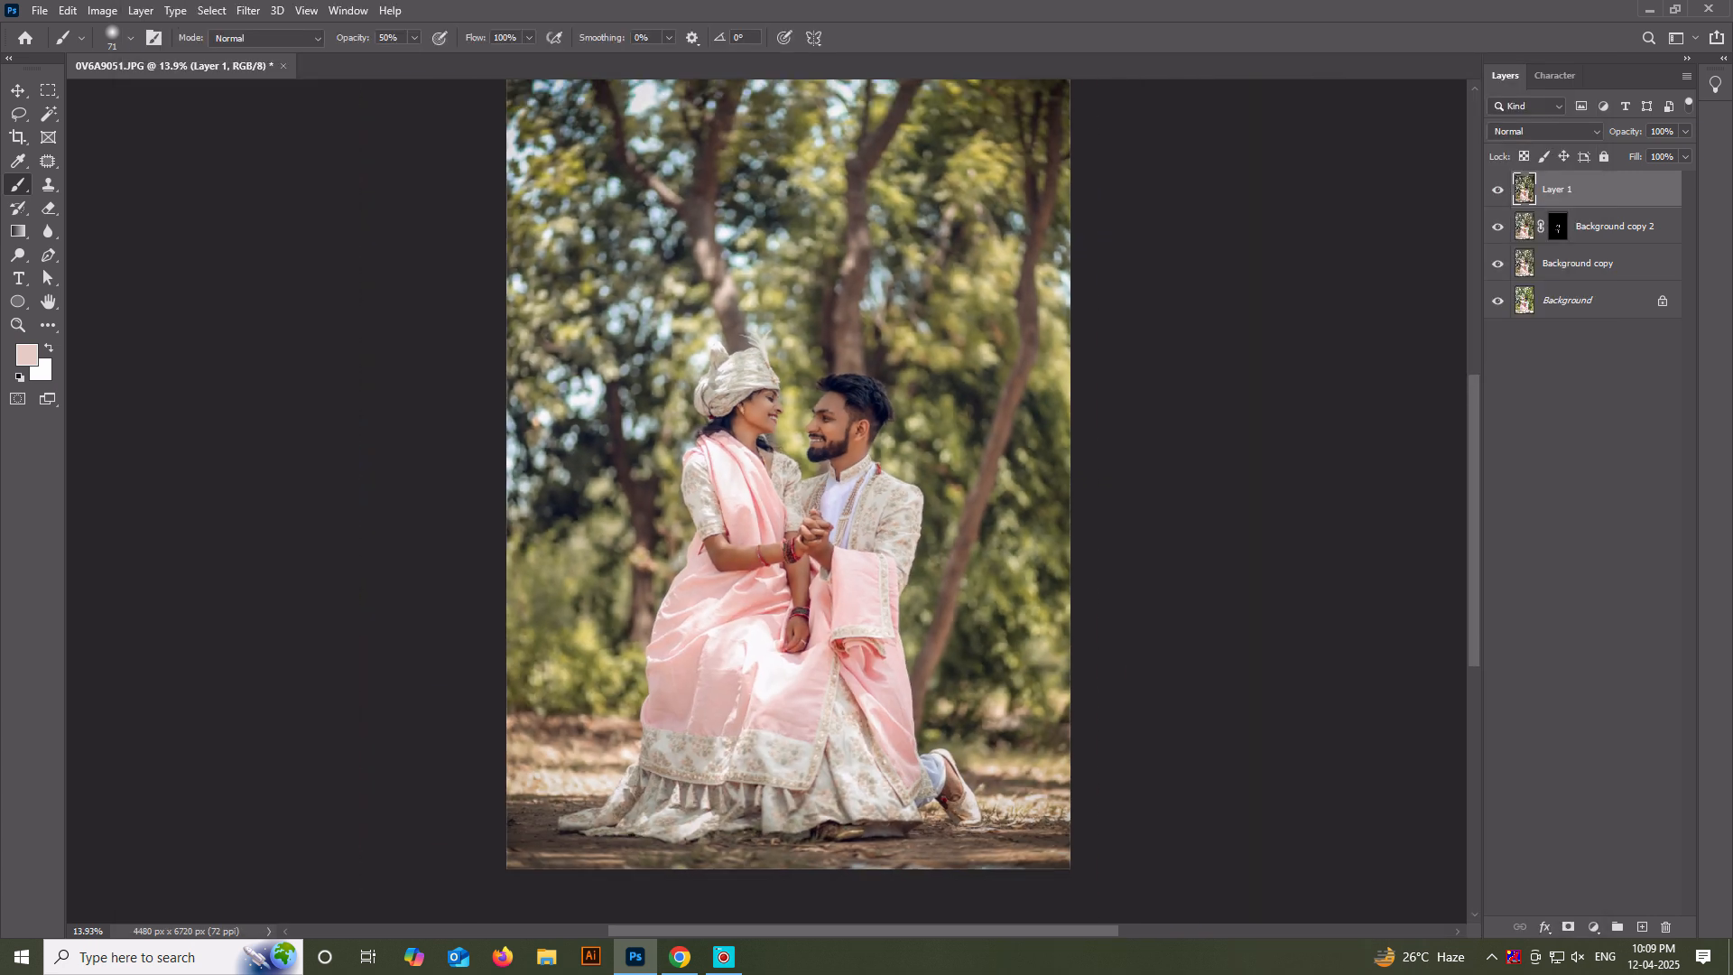
{"action": "scroll", "coordinate": [814, 355], "scroll_direction": "up", "scroll_amount": 1}
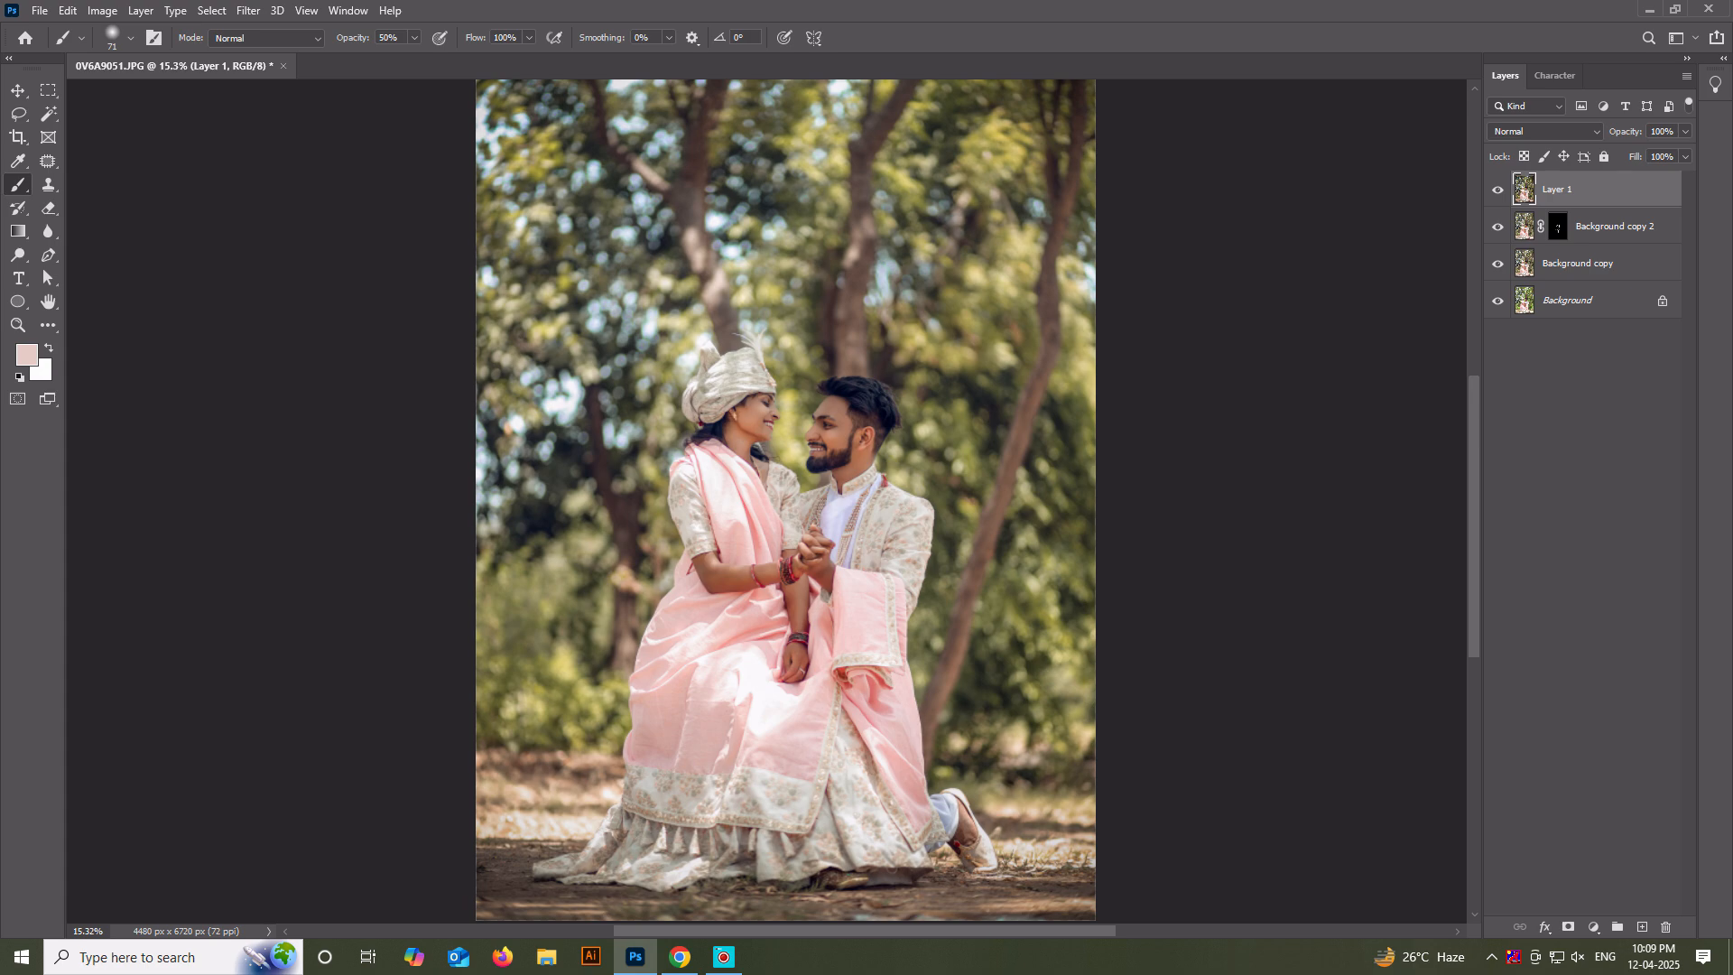